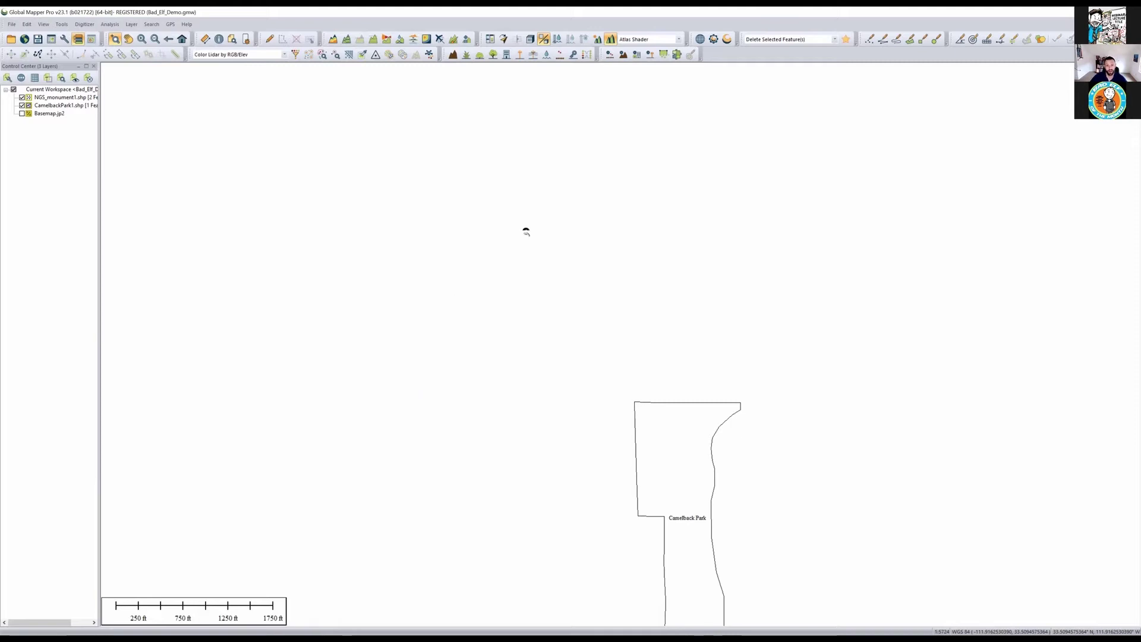
Turn on the Basemap.jp2 imagery around the monument and park, and bring up the online data sources before dismissing them
scroll(515, 217, "down", 2)
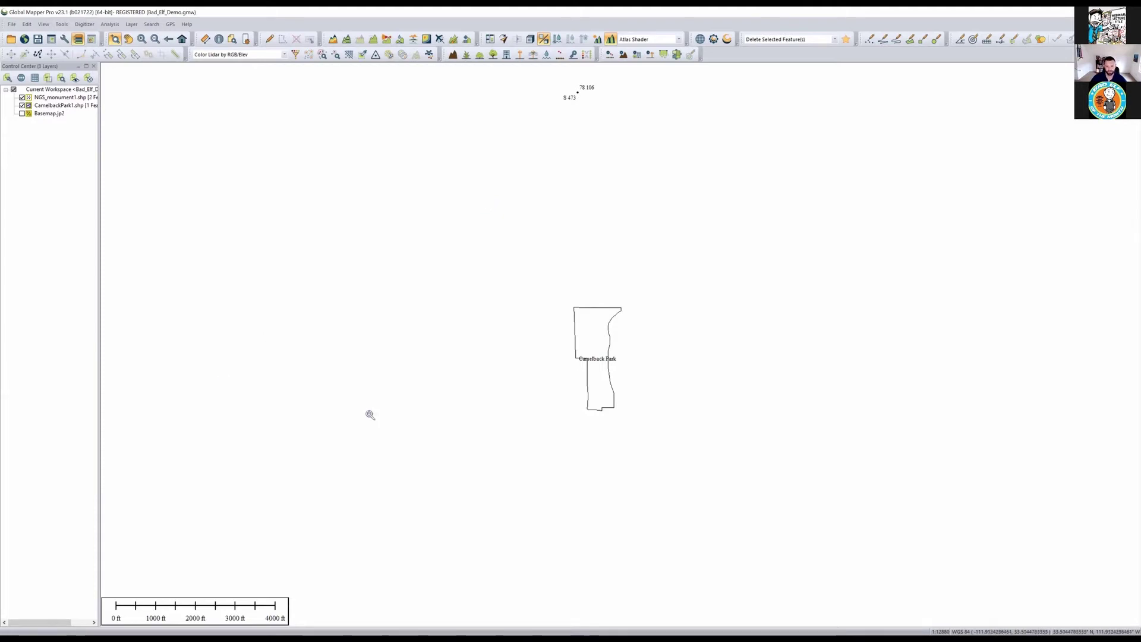
key("Up")
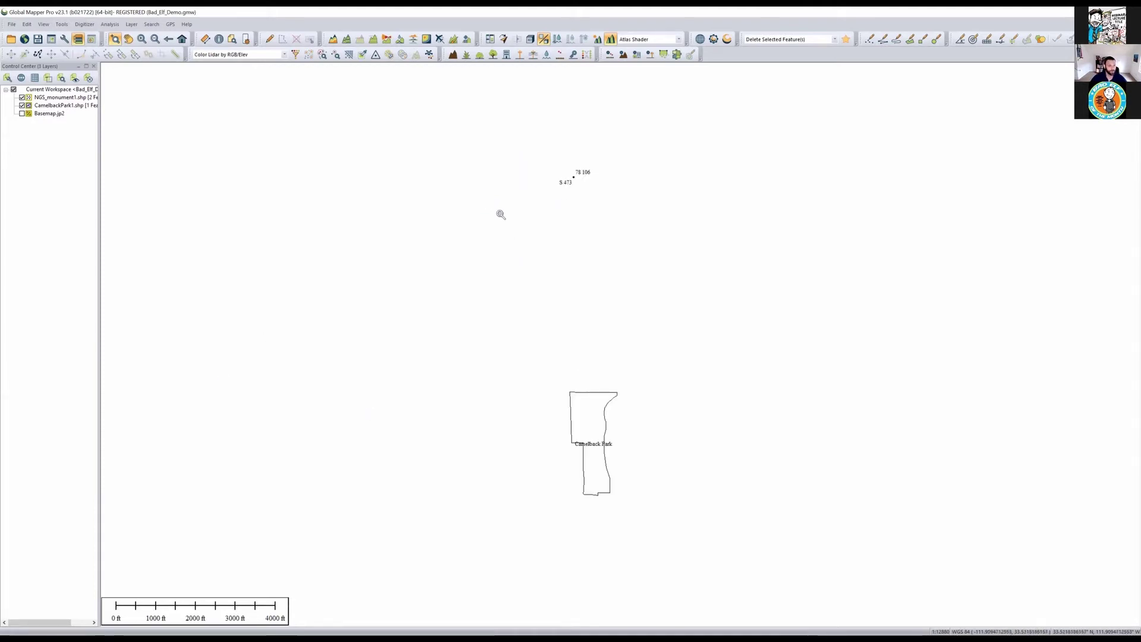
left_click(22, 113)
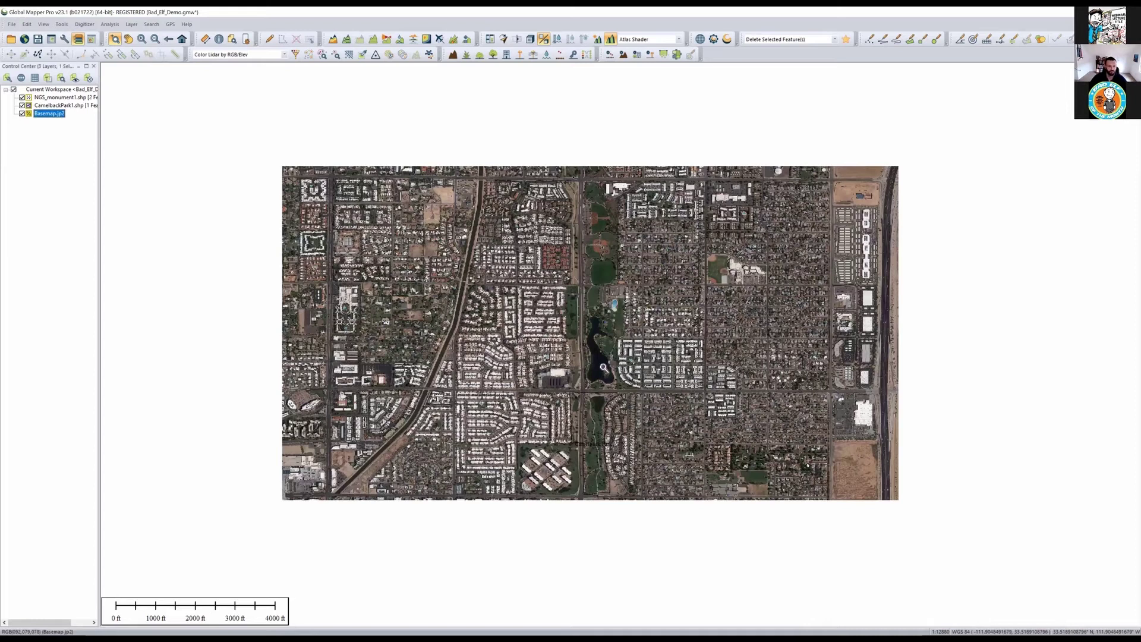
left_click(606, 362)
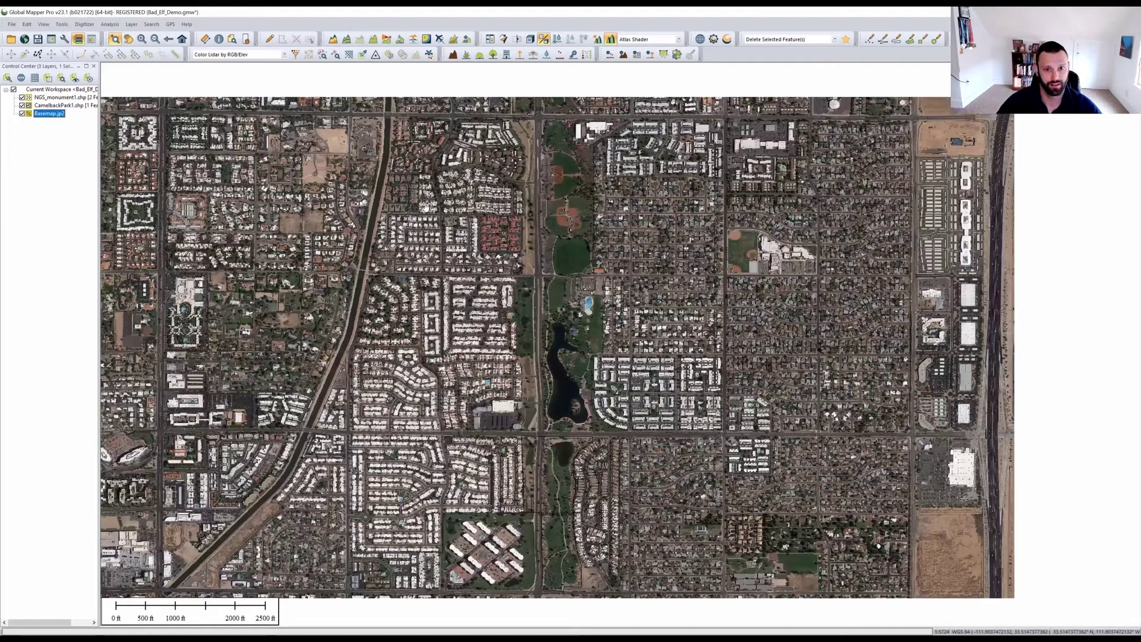
scroll(647, 321, "up", 2)
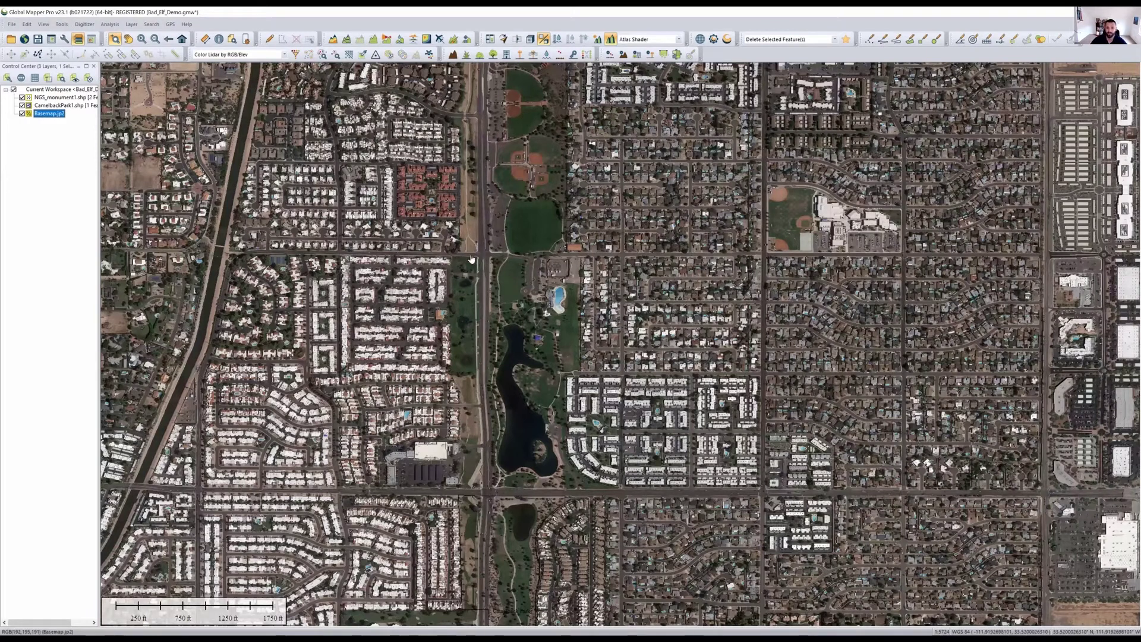
key("ctrl+shift+d")
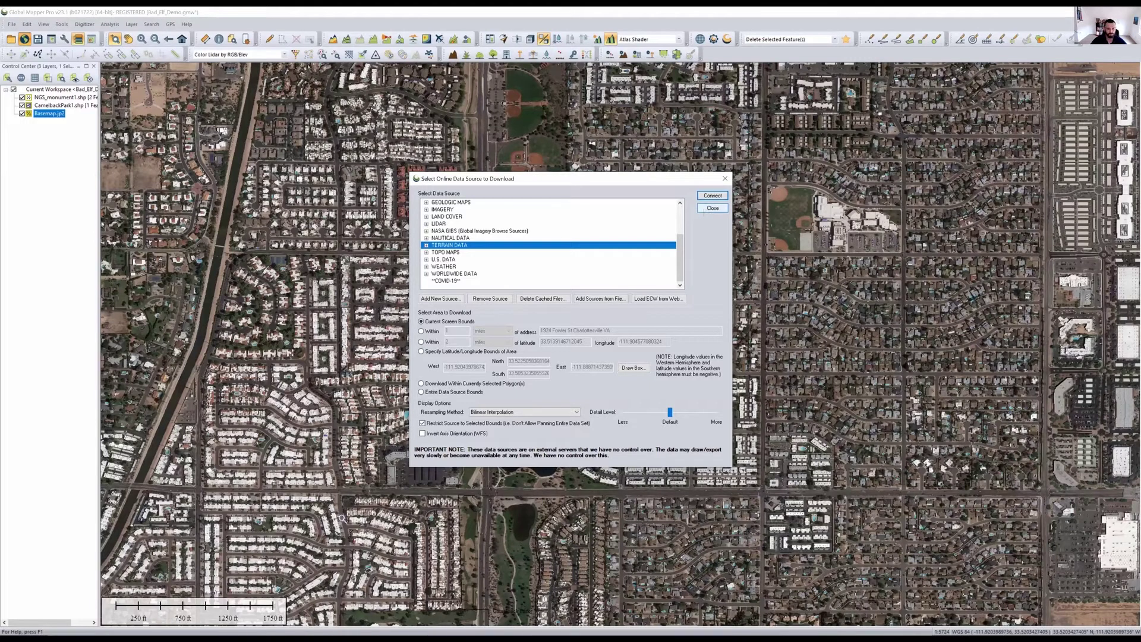
key("Escape")
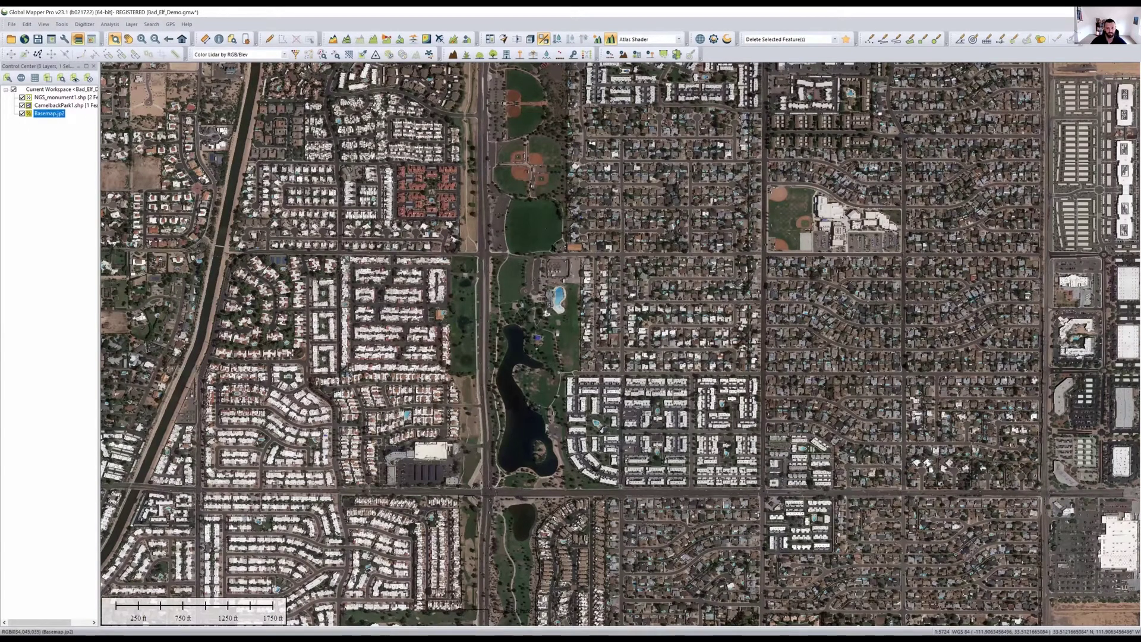
Apply one area style to all CamelbackPark1.shp features, with no fill and a solid red border
key("Up")
key("Return")
left_click(506, 248)
left_click(602, 248)
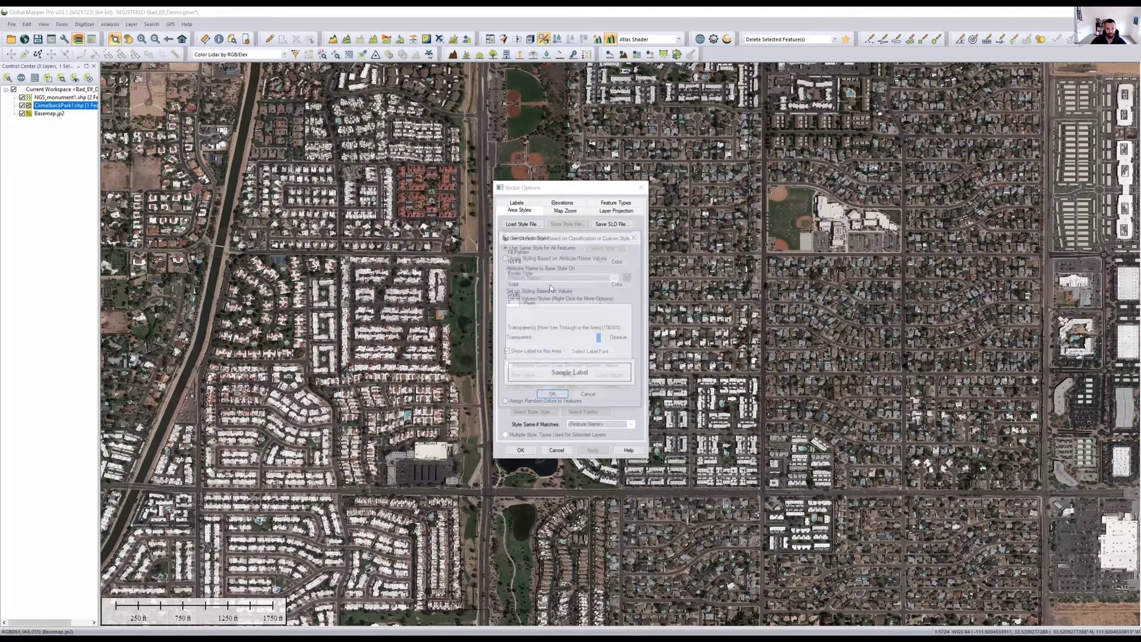
left_click(515, 285)
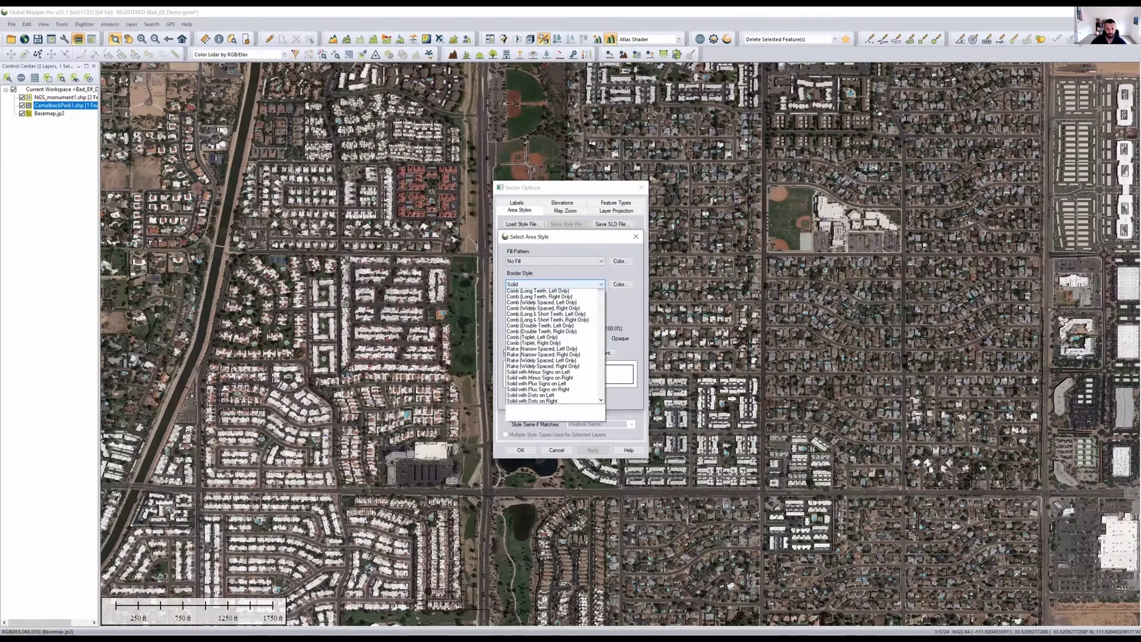
left_click(555, 284)
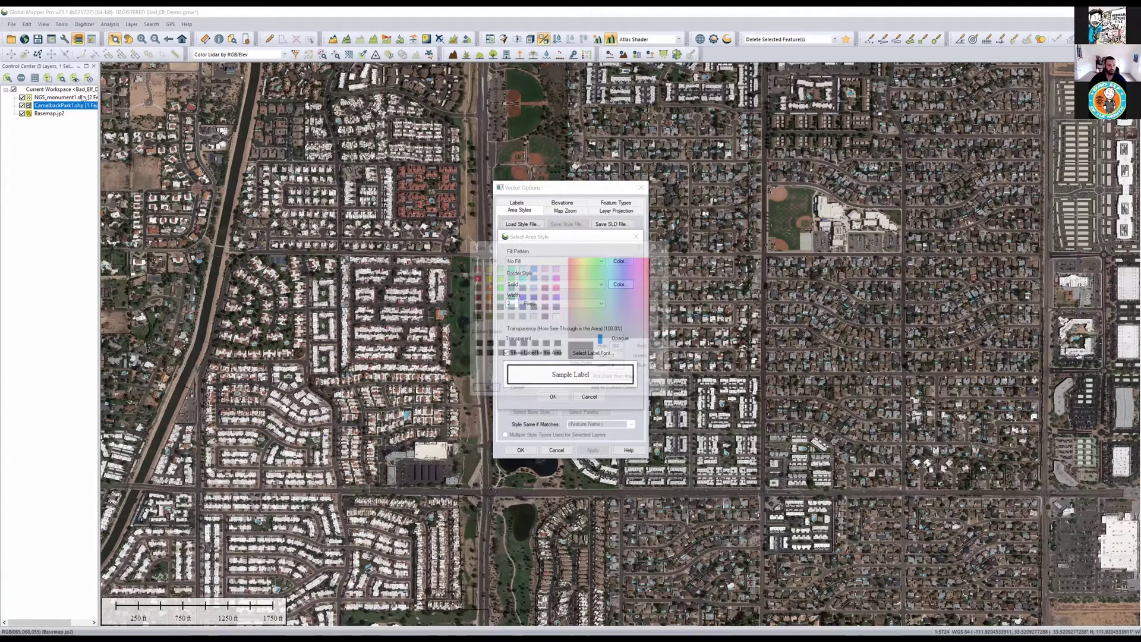
Apply the same red point symbol to all features of the NGS_monument1.shp layer
left_click(84, 97)
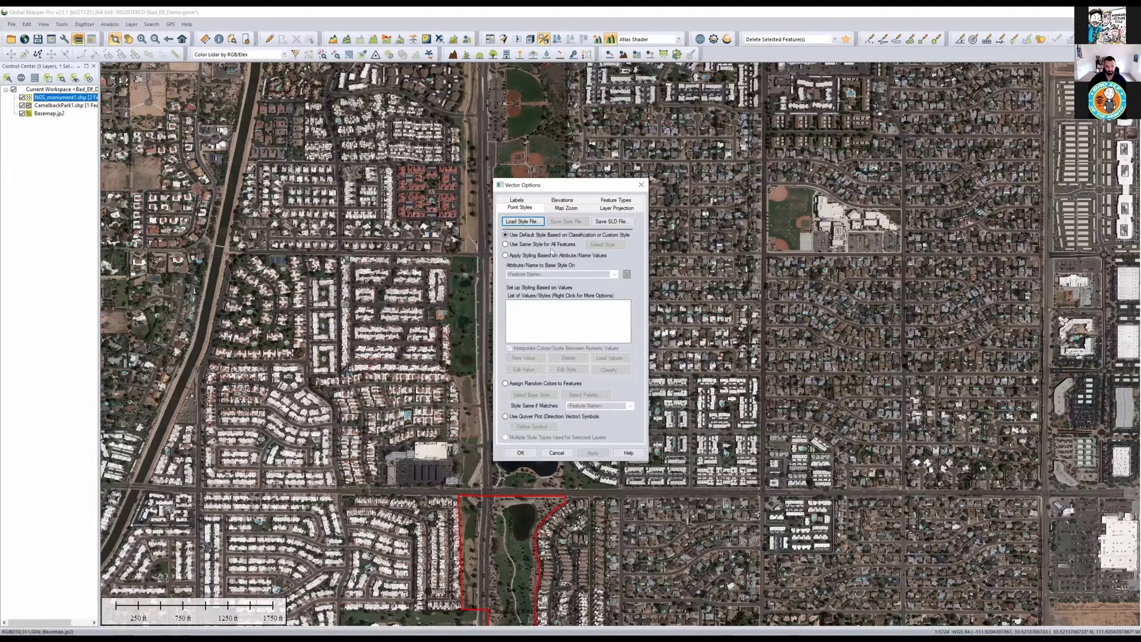
left_click(505, 244)
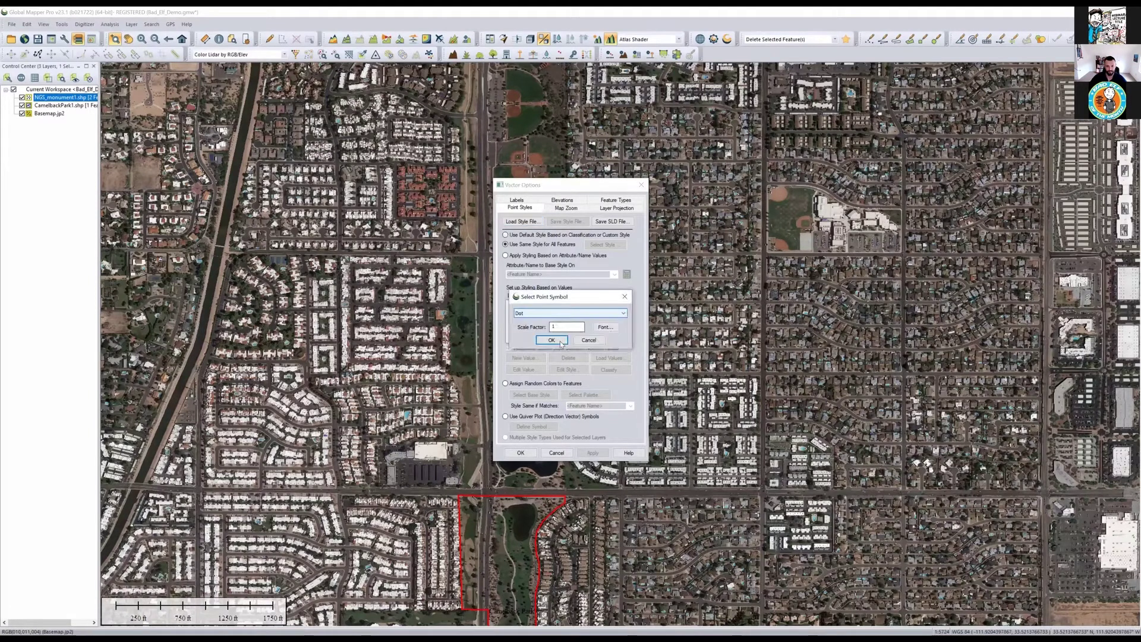
left_click(559, 313)
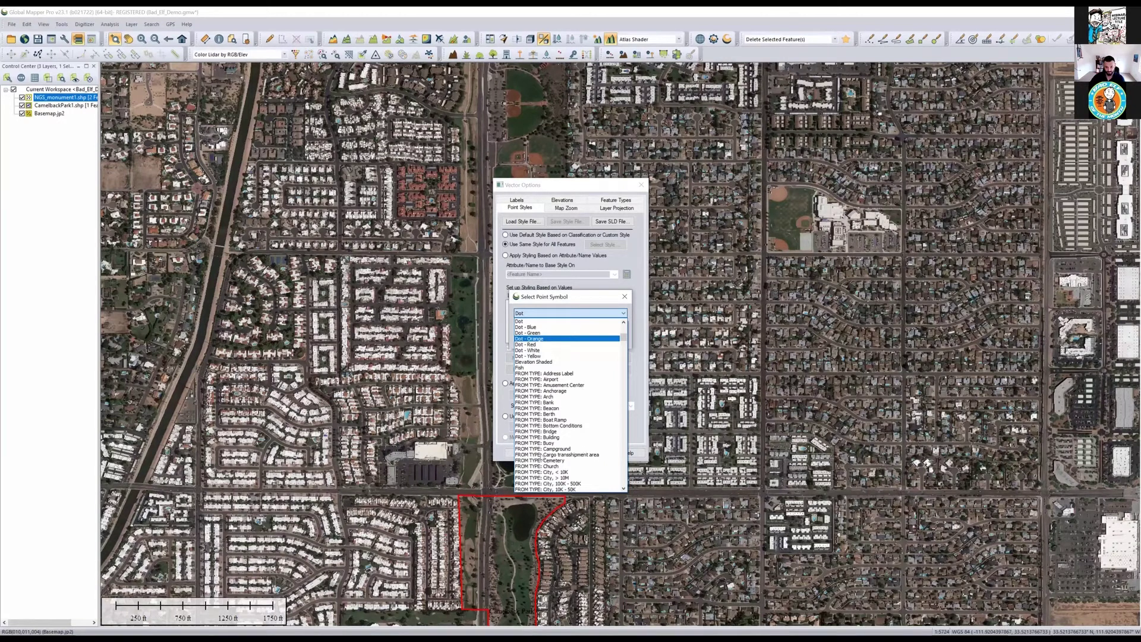
left_click(562, 340)
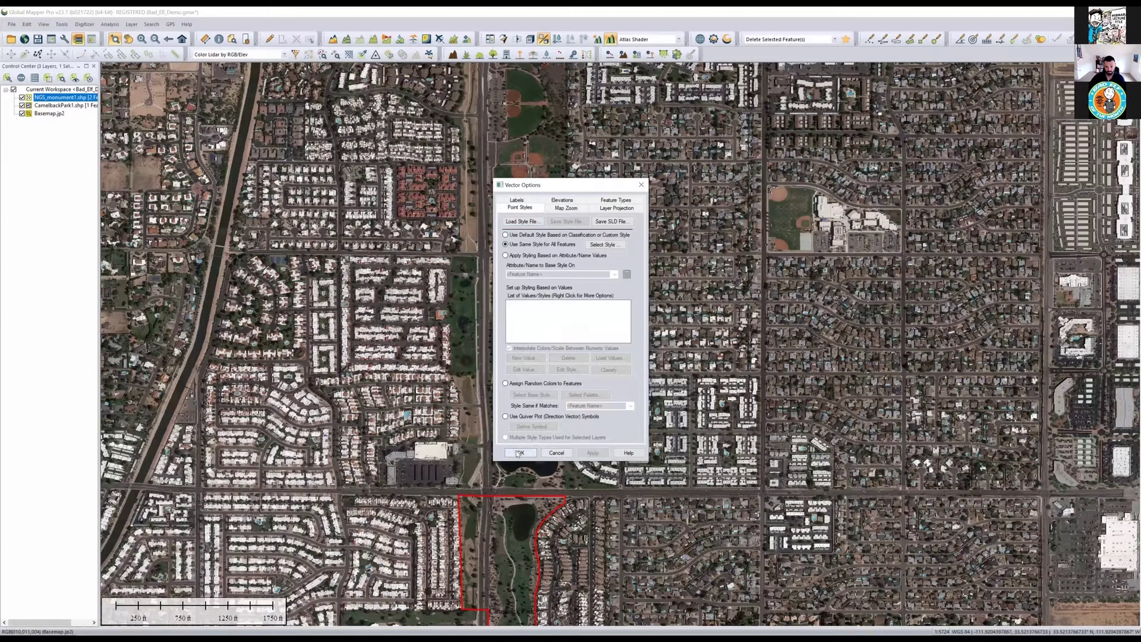
key("Return")
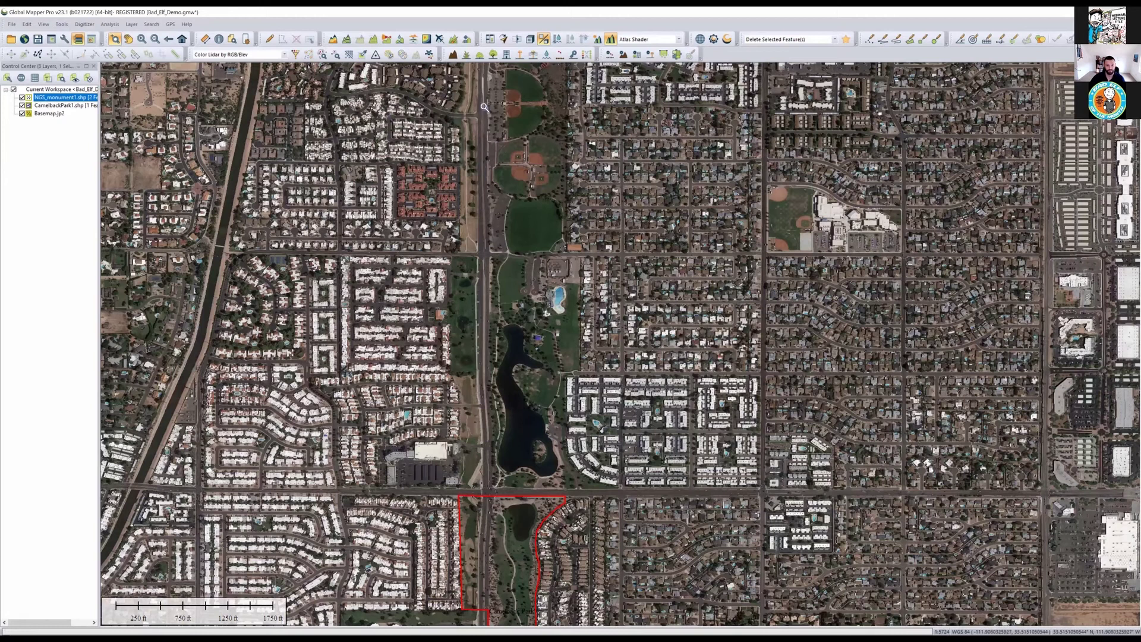
scroll(508, 307, "down", 1)
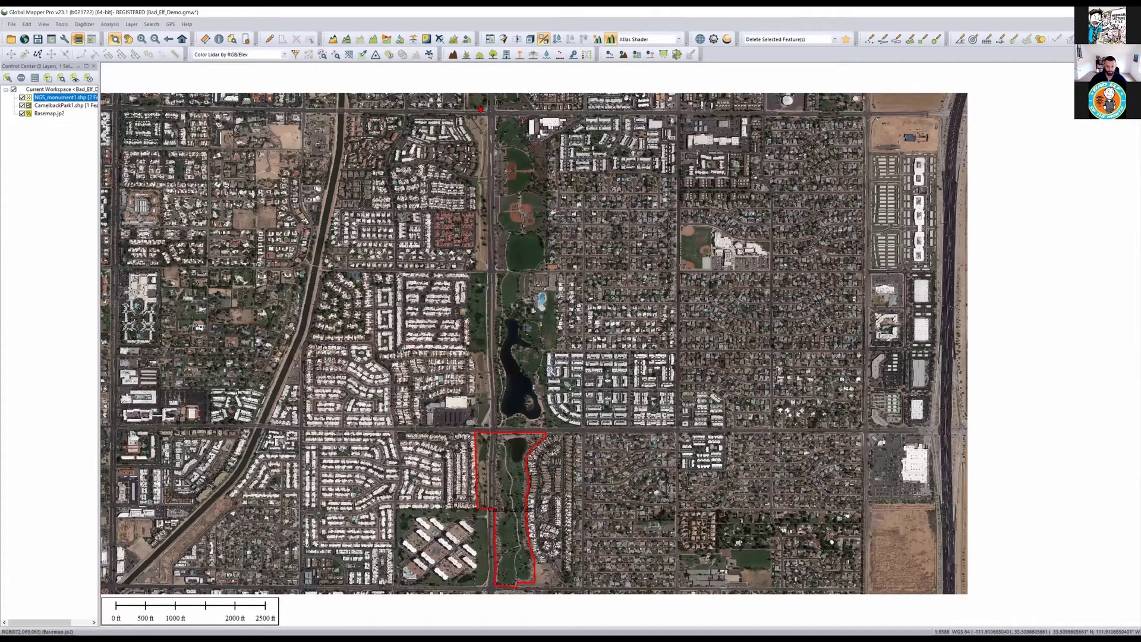
scroll(549, 370, "up", 1)
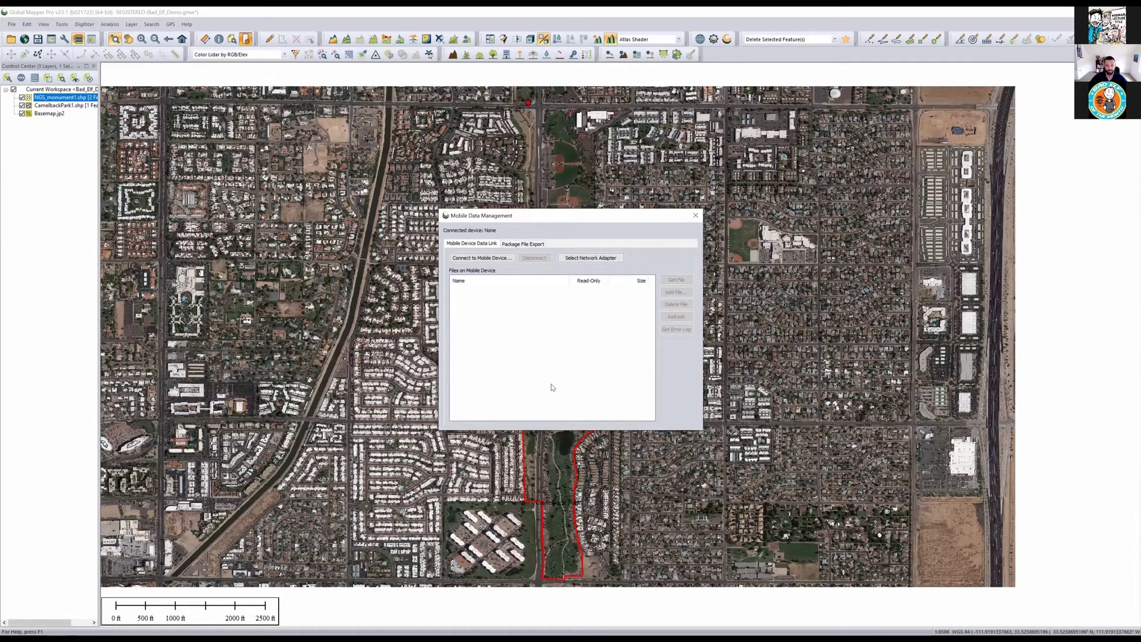
Connect to the discovered Pixel 4a mobile device and browse the folders stored on it
key("Return")
left_click(506, 305)
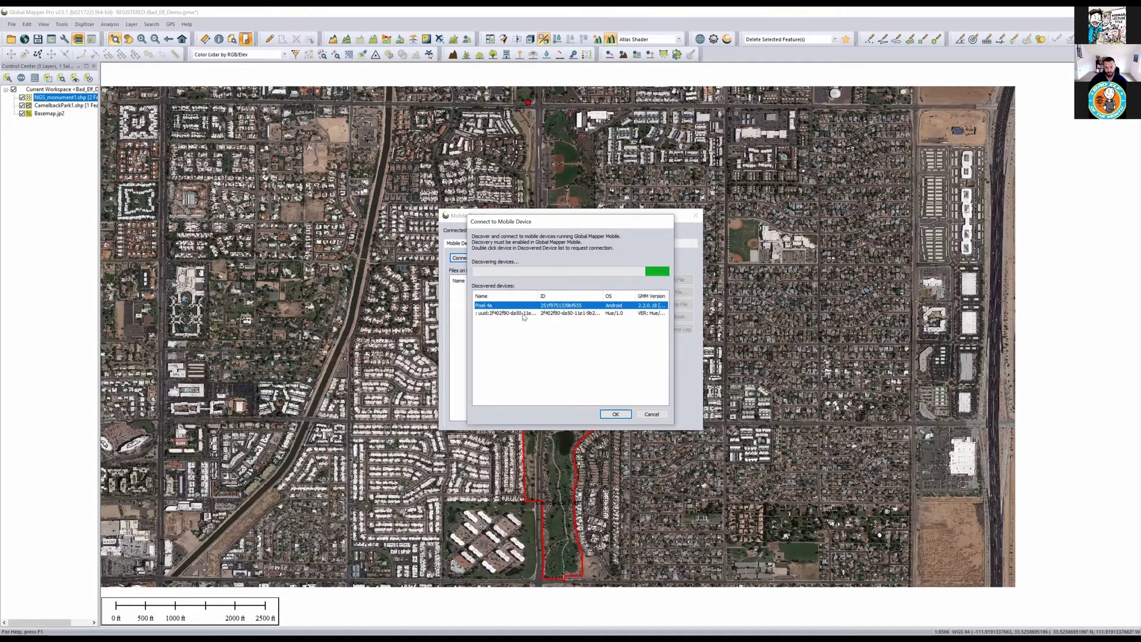
double_click(504, 306)
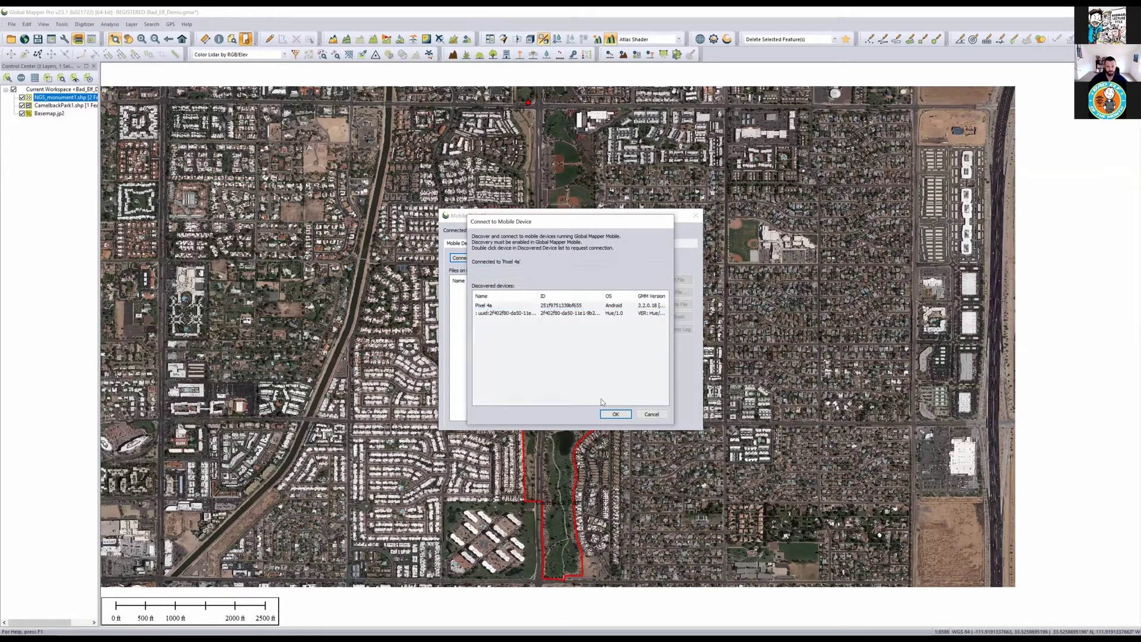
left_click(614, 414)
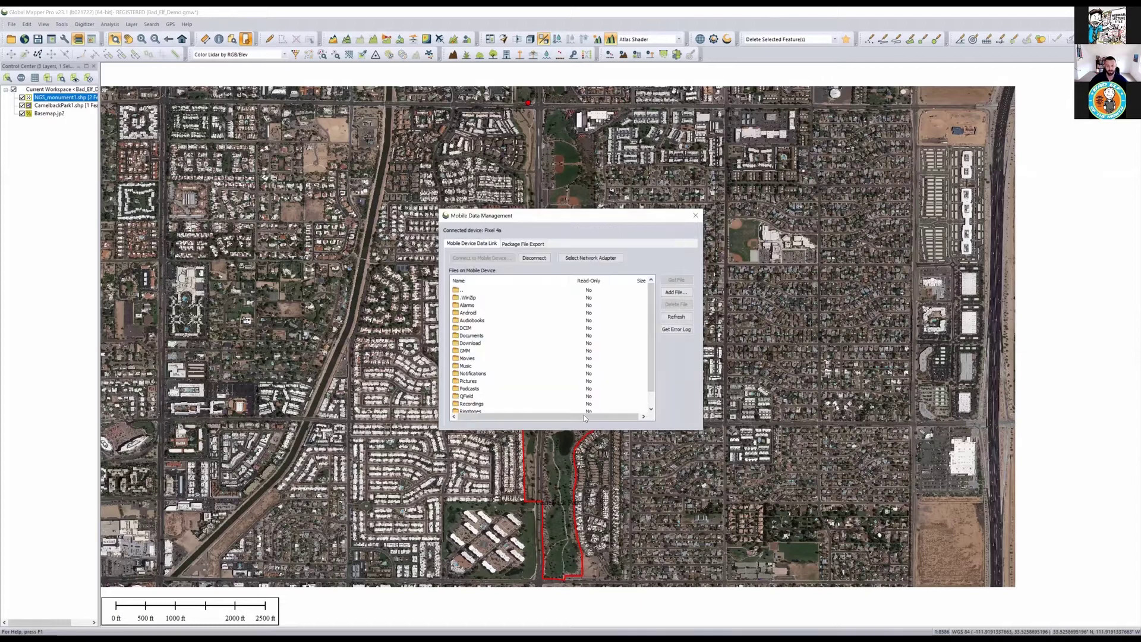
scroll(487, 410, "down", 1)
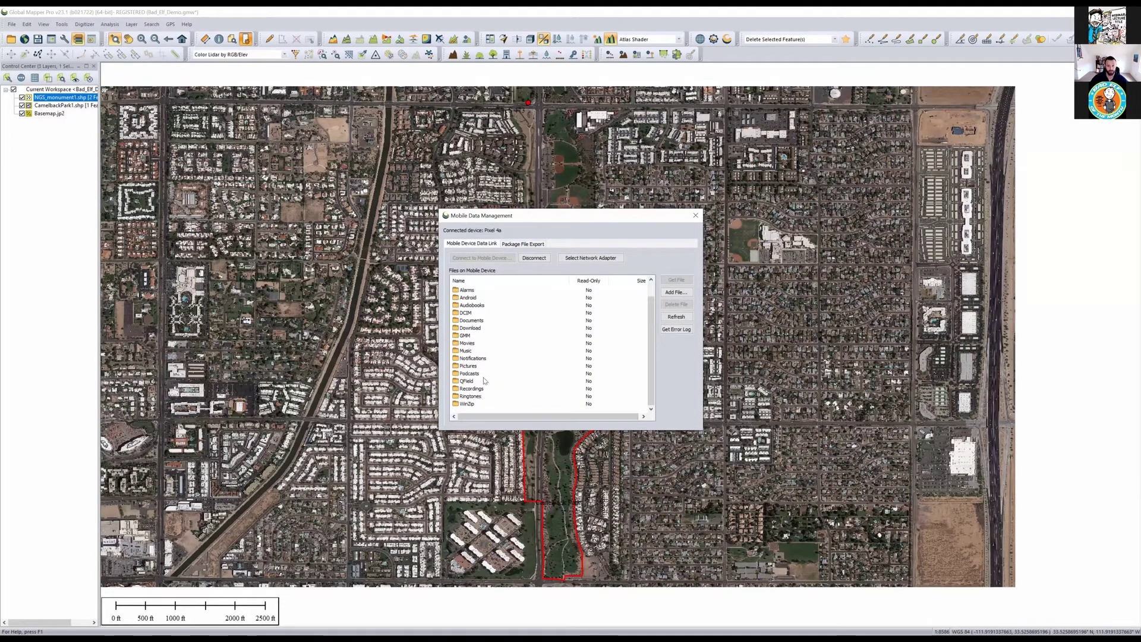
scroll(551, 415, "up", 1)
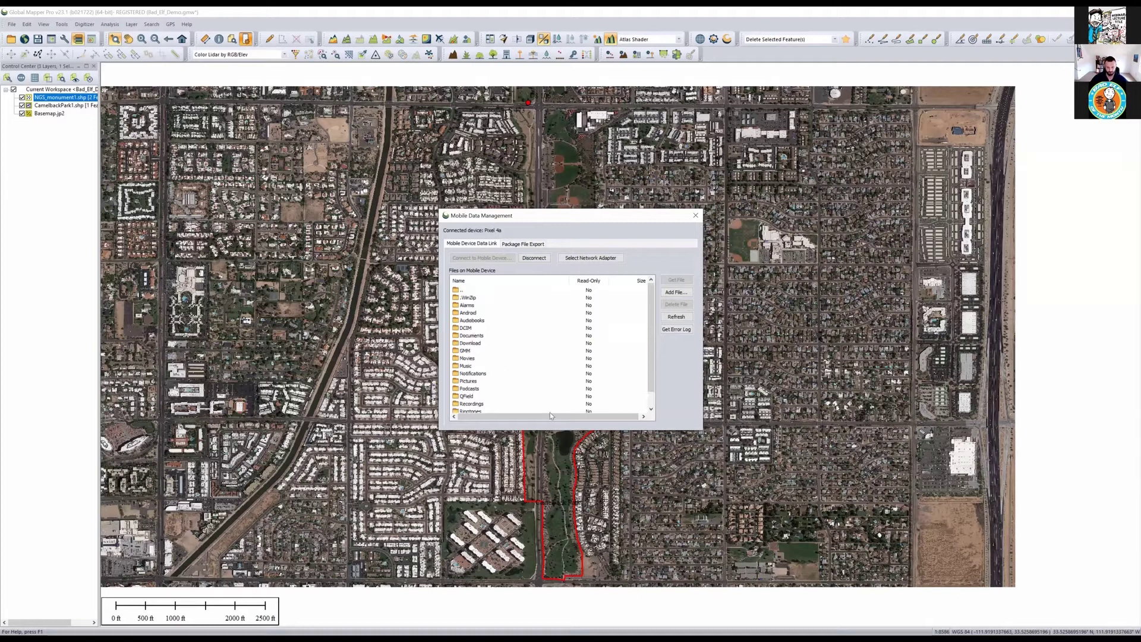
Exclude Basemap.jp2 from the package file export, keeping CamelbackPark1.shp and NGS_monument1.shp included
left_click(522, 245)
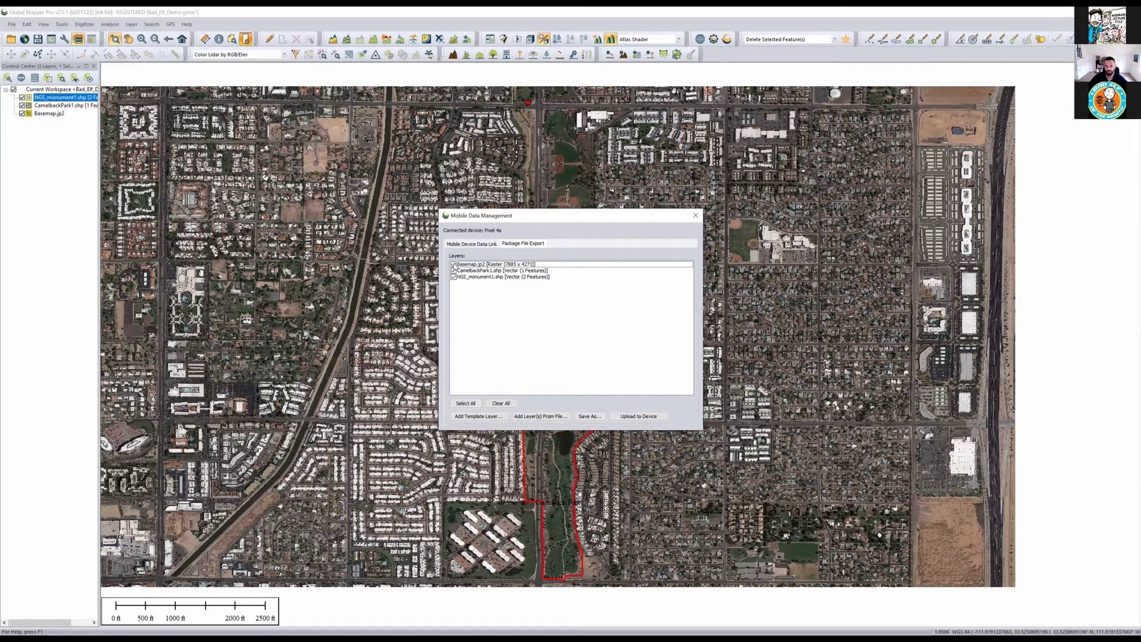
left_click(453, 264)
left_click(453, 270)
left_click(453, 264)
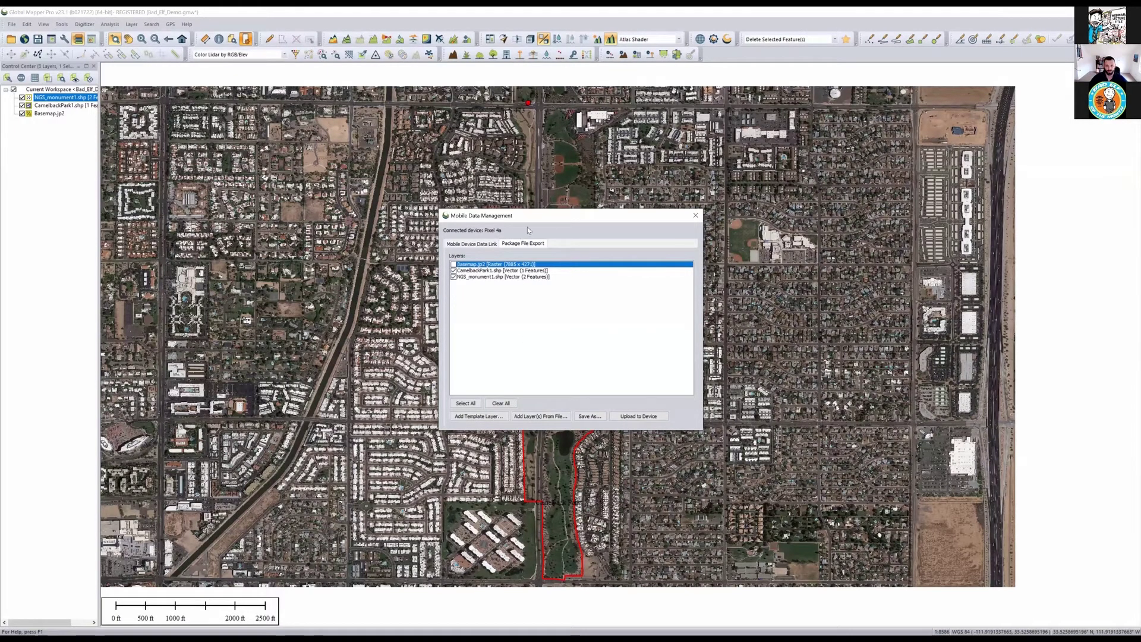
left_click_drag(488, 215, 464, 178)
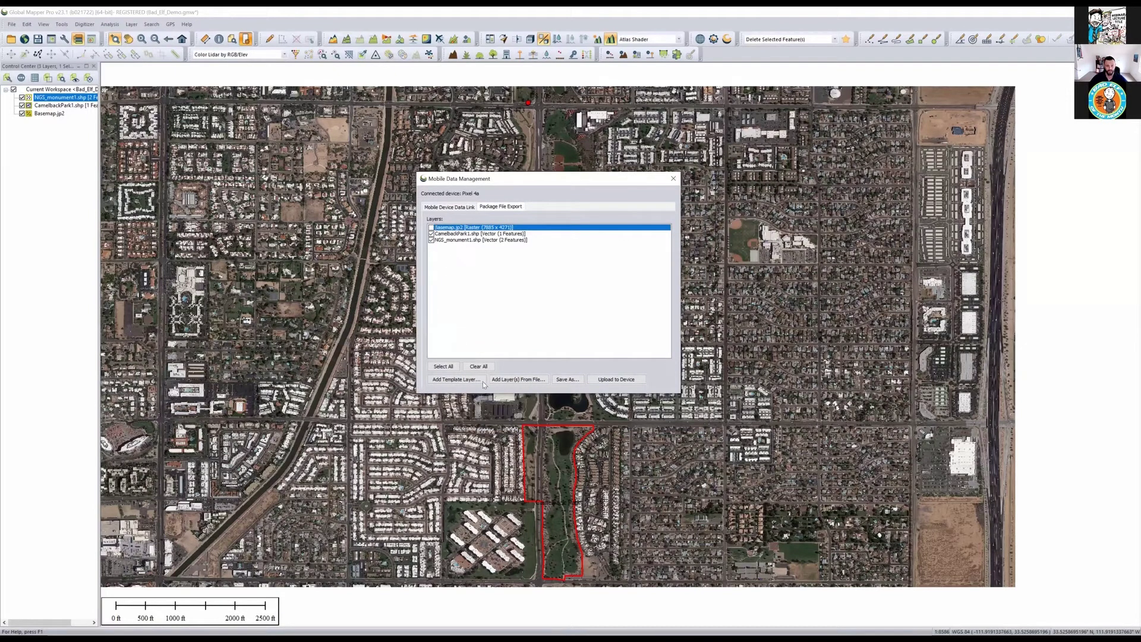
left_click(523, 382)
Start a template layer for the package and create a point feature template named Trees with default feature type Tree
left_click(456, 380)
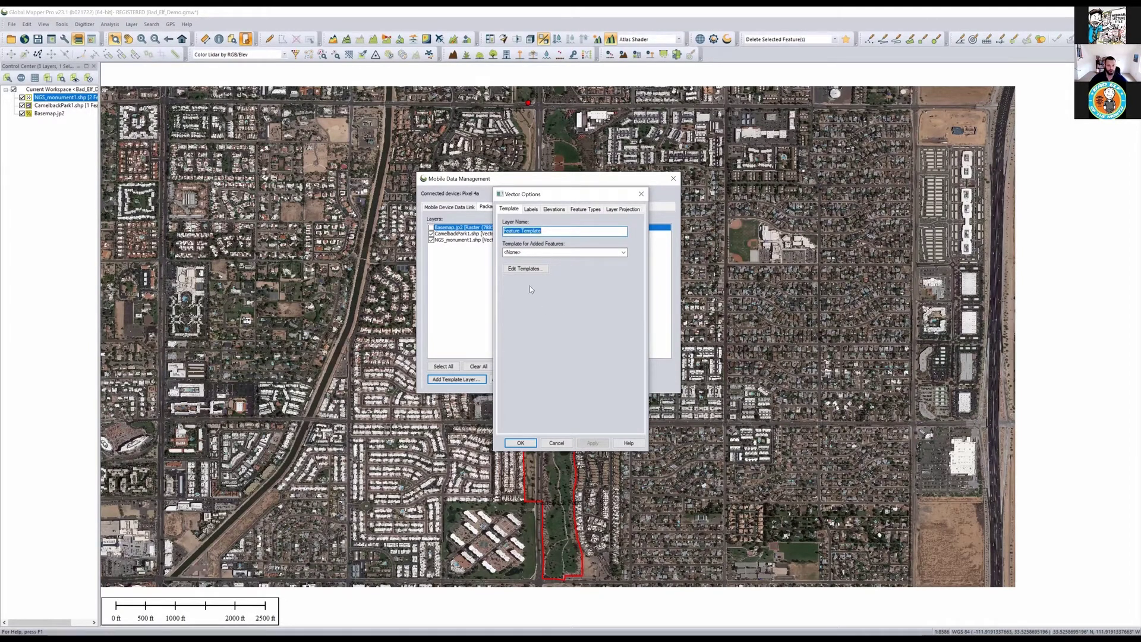
left_click(518, 269)
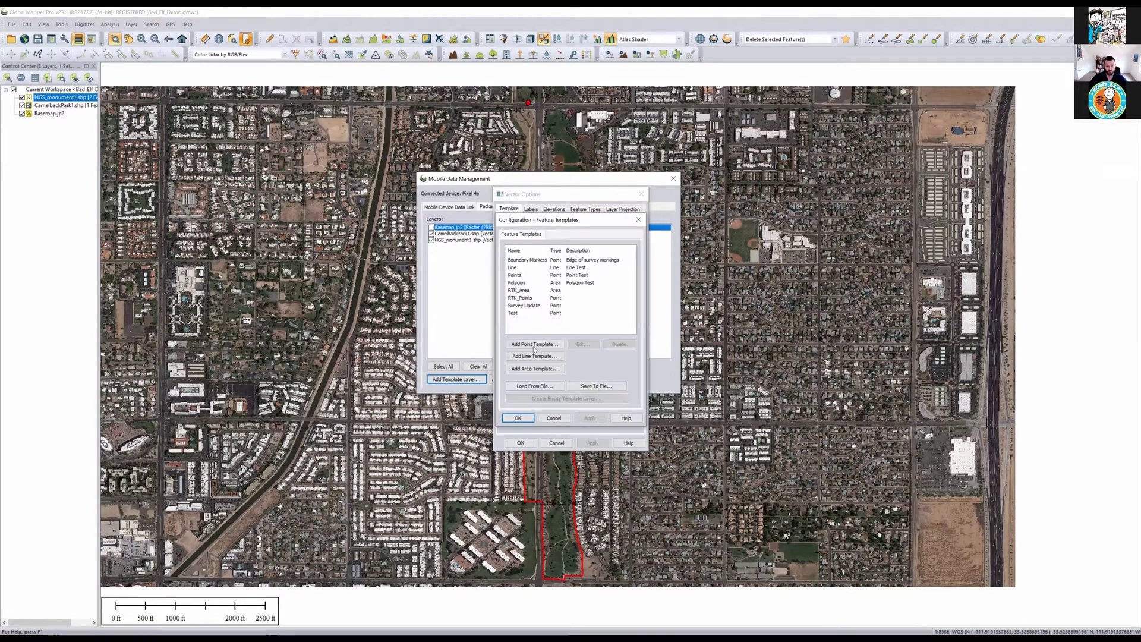
left_click(533, 345)
type("Trees")
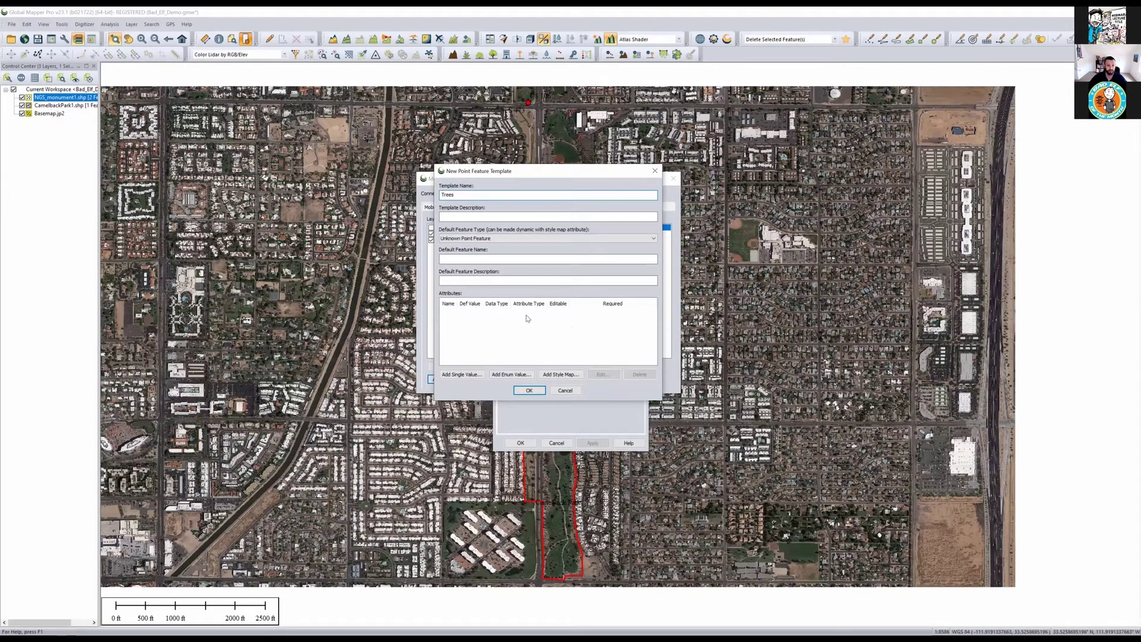
left_click(476, 239)
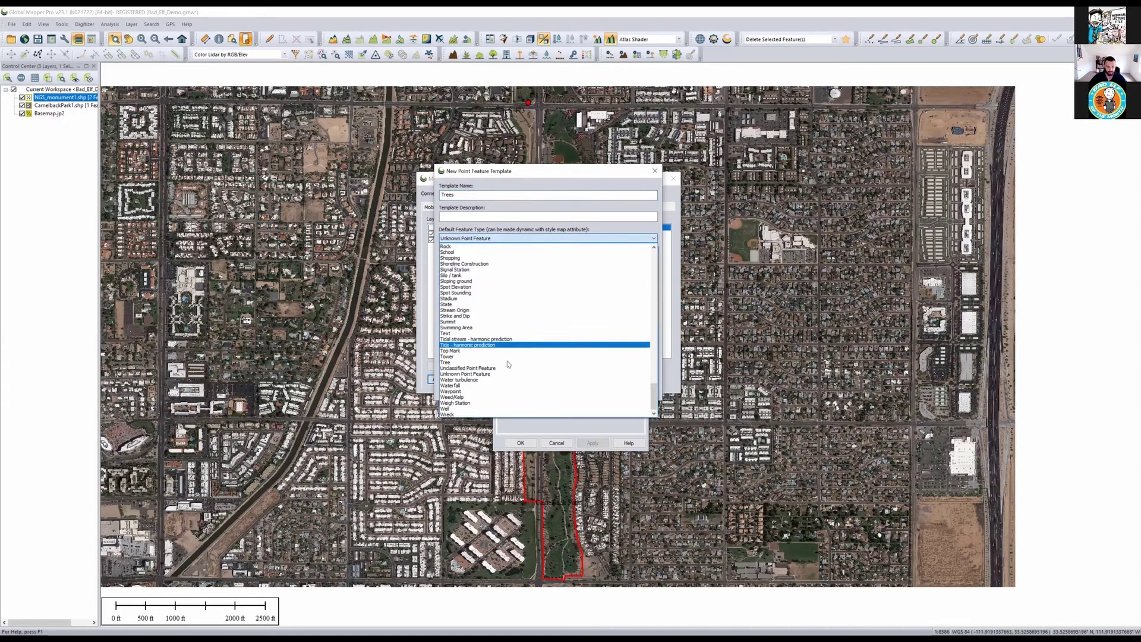
left_click(507, 362)
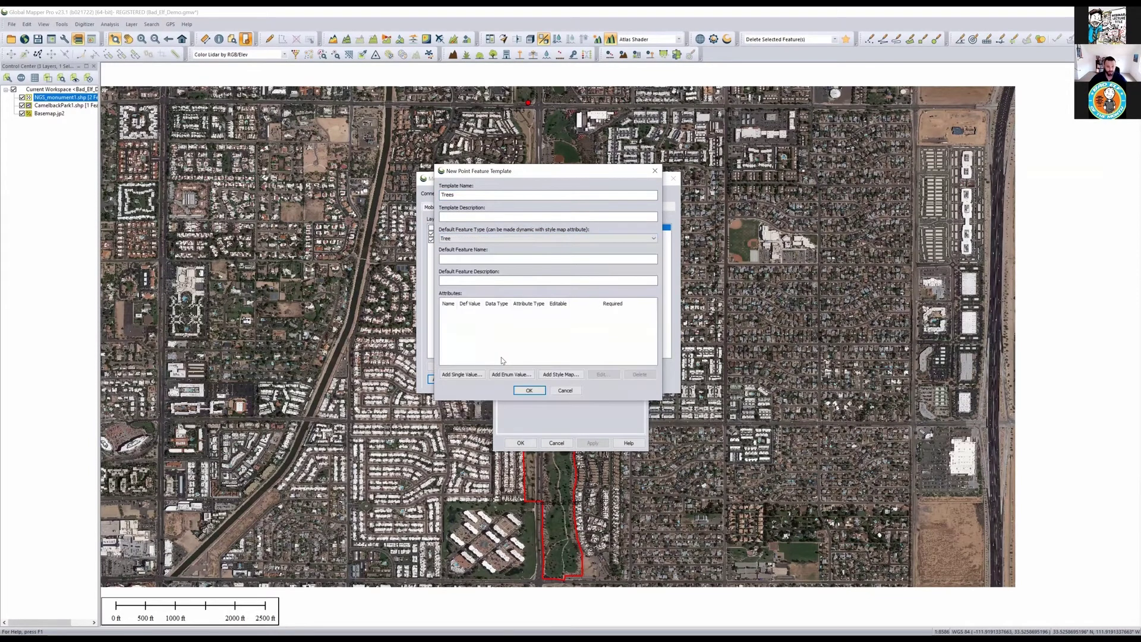
Add an editable, required single-value attribute named DBH with data type Float to the Trees template
left_click(461, 374)
type("DB")
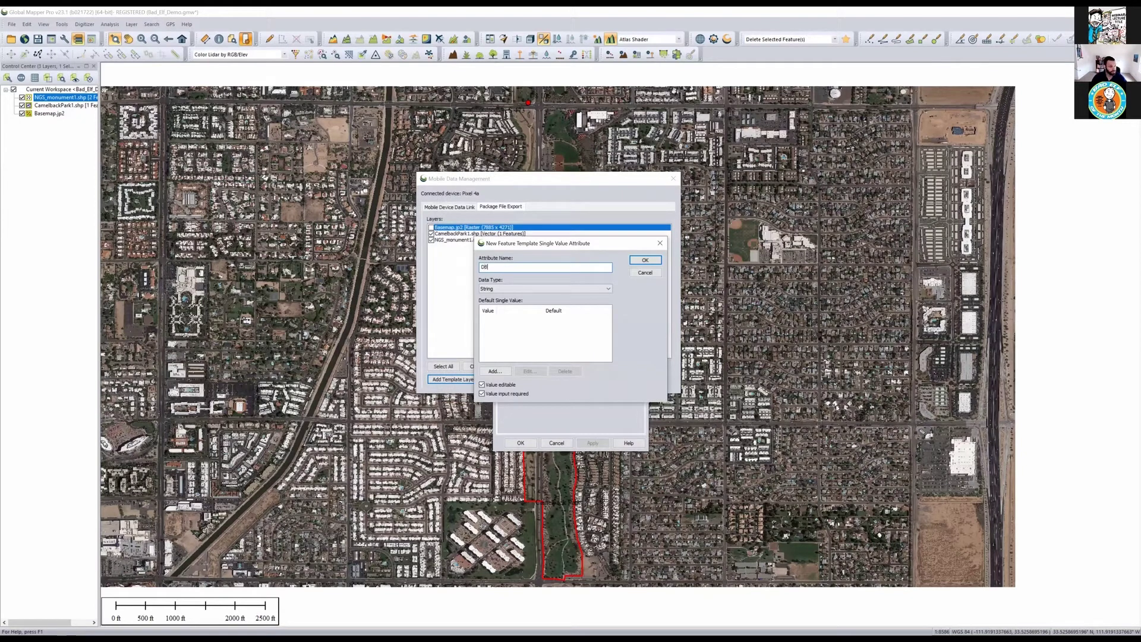
type("H")
left_click(514, 290)
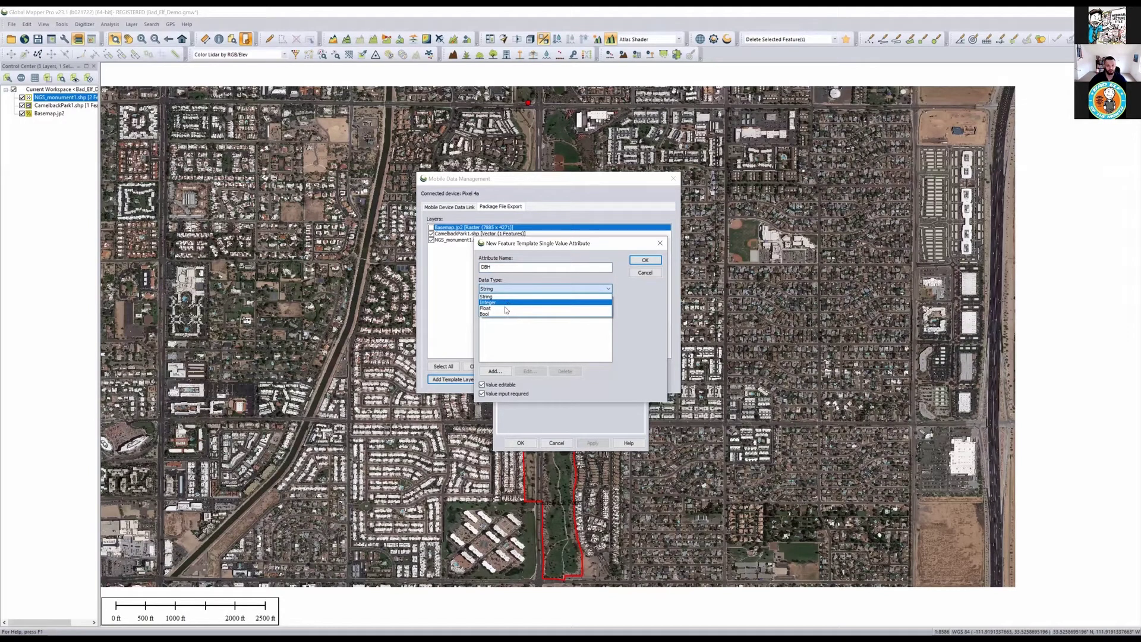
left_click(505, 307)
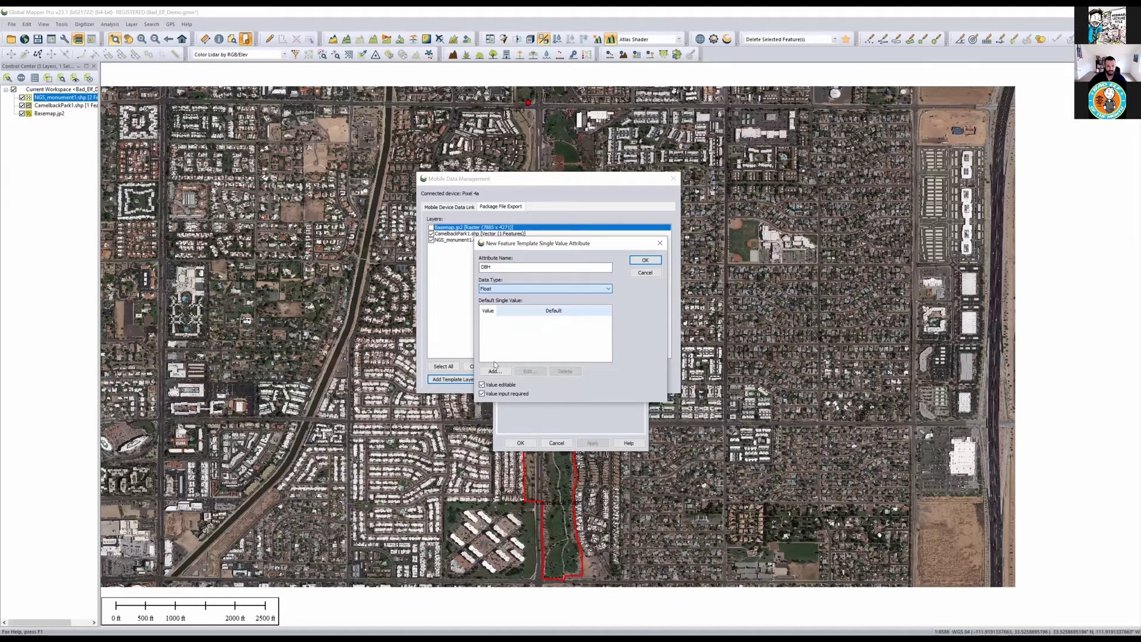
left_click(644, 261)
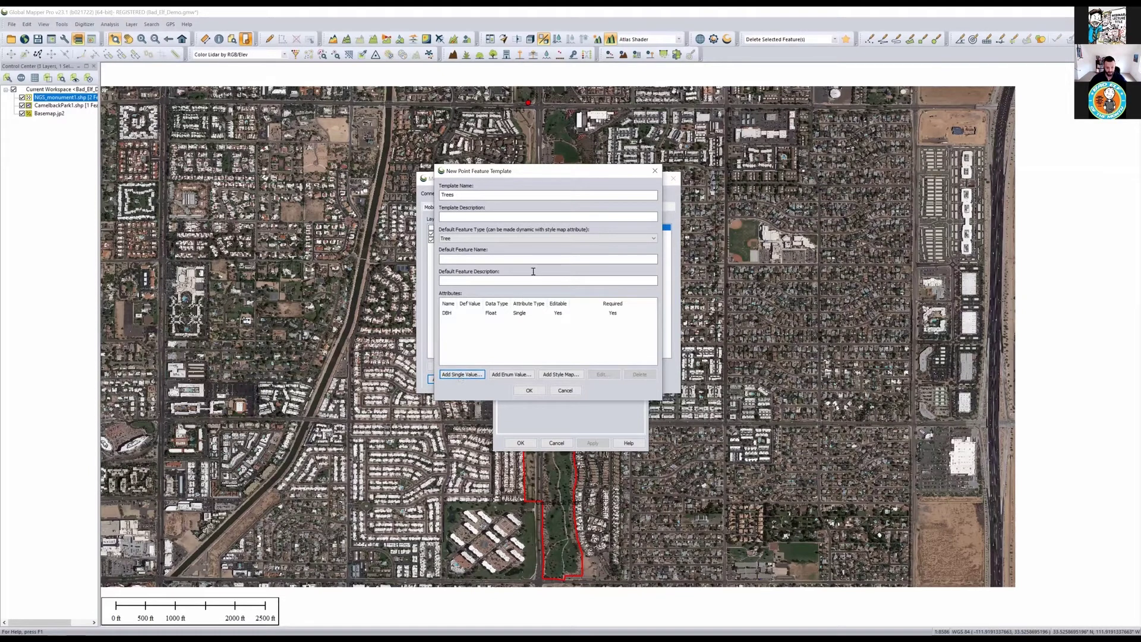
Add an editable, required single-value attribute named Health with data type String to the Trees template
key("Return")
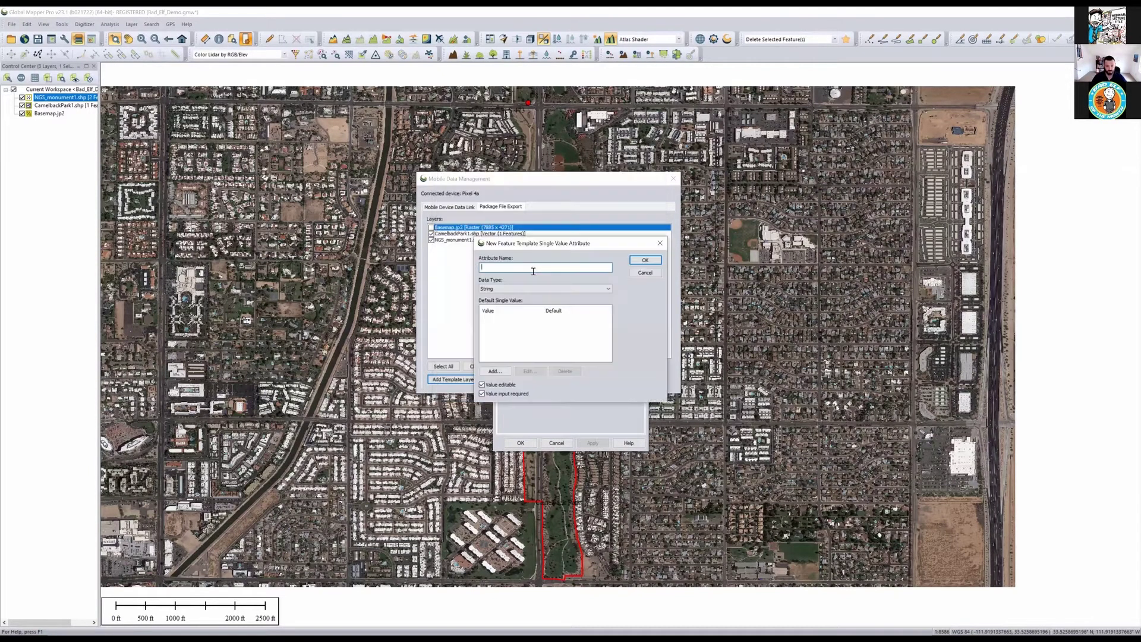
type("Health")
key("Return")
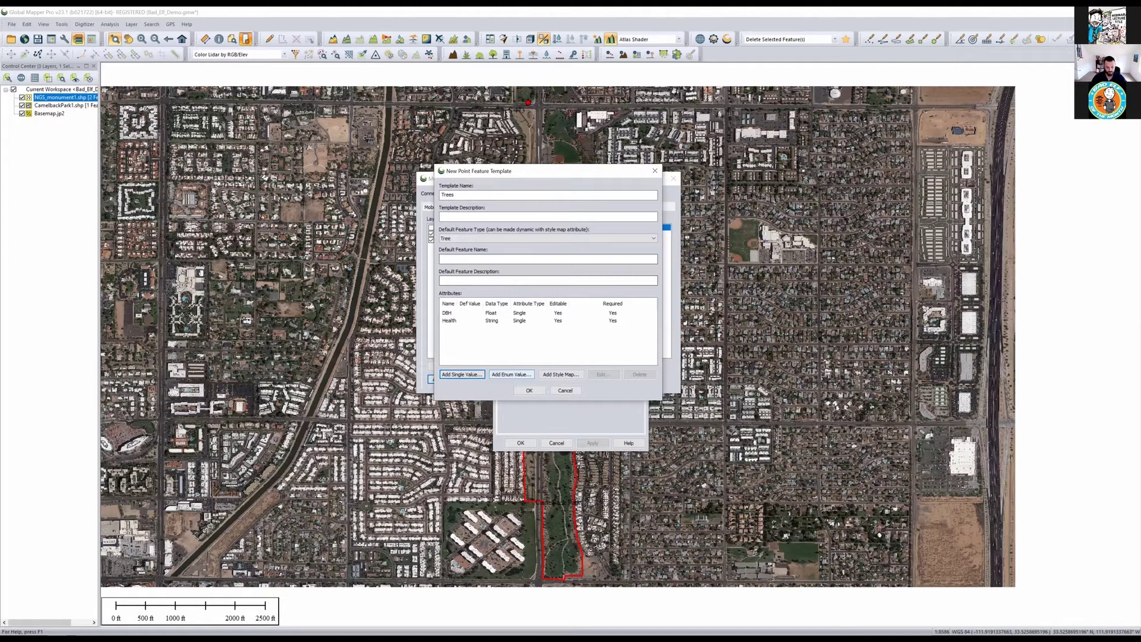
Add a required String enumerated attribute named Recroder with three people's first names as values, and save the Trees template
type("Recroder")
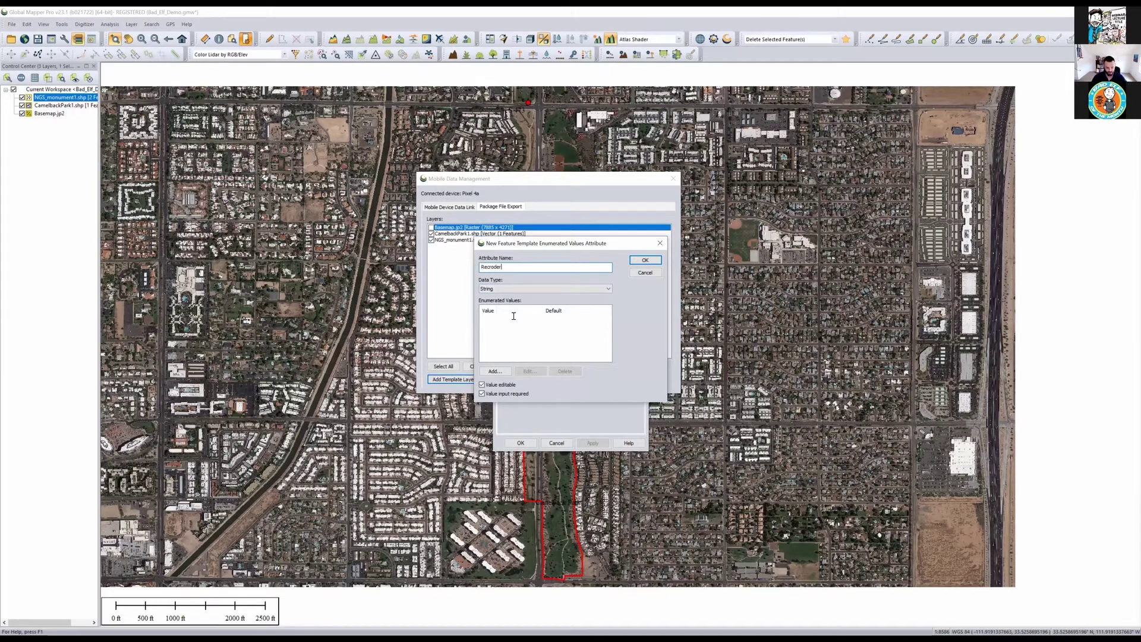
left_click(495, 371)
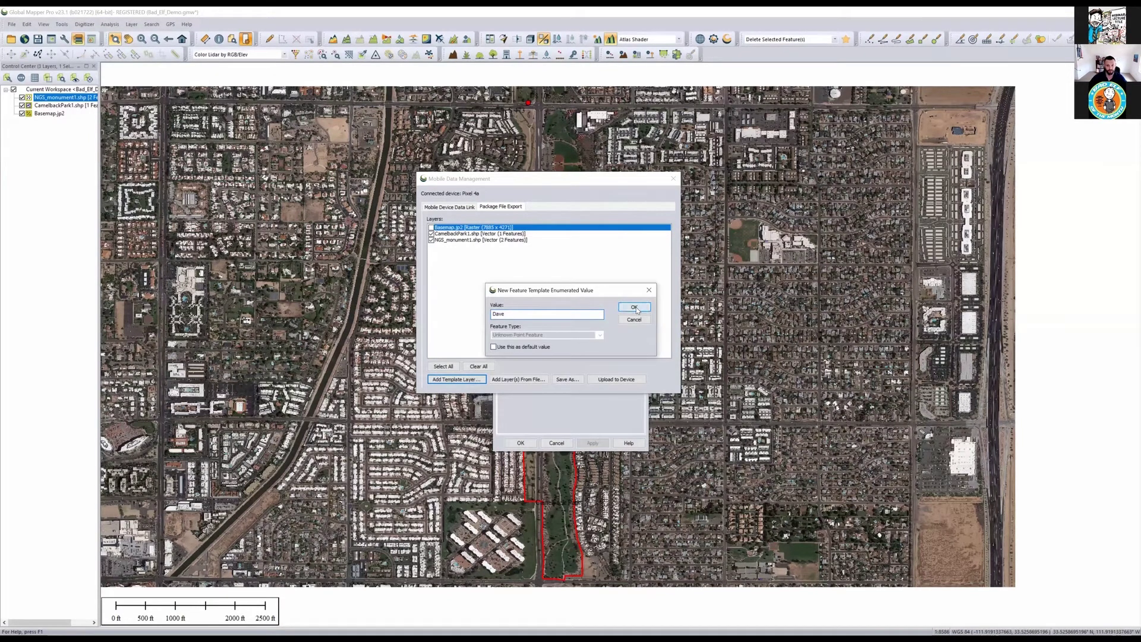
left_click(634, 307)
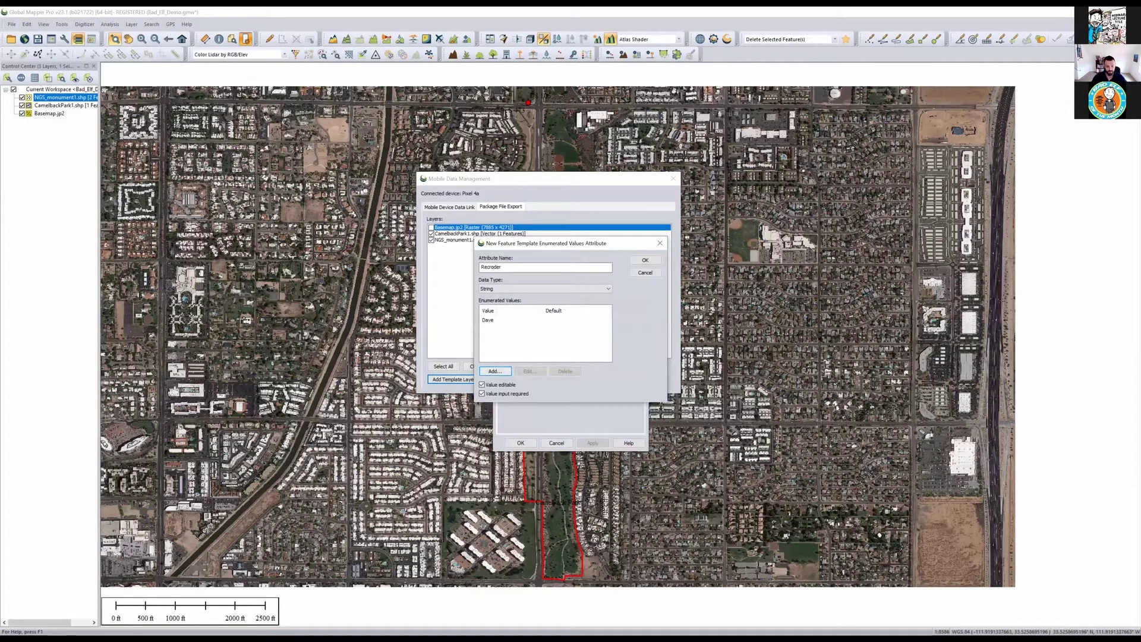
key("Return")
type("J")
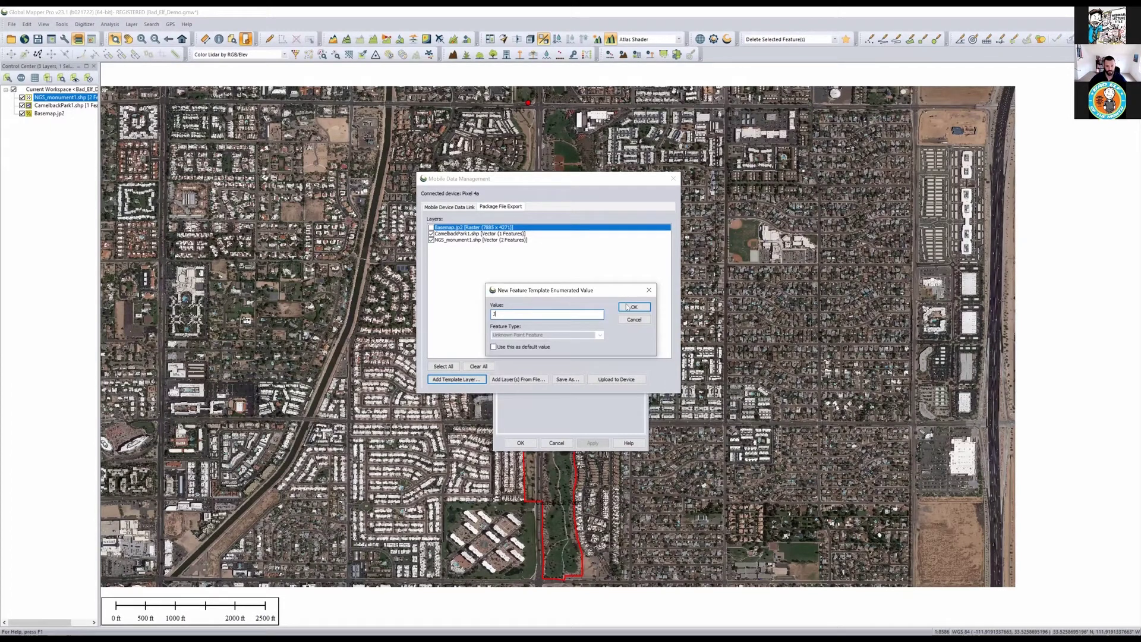
key("BackSpace")
type("Nik")
key("Return")
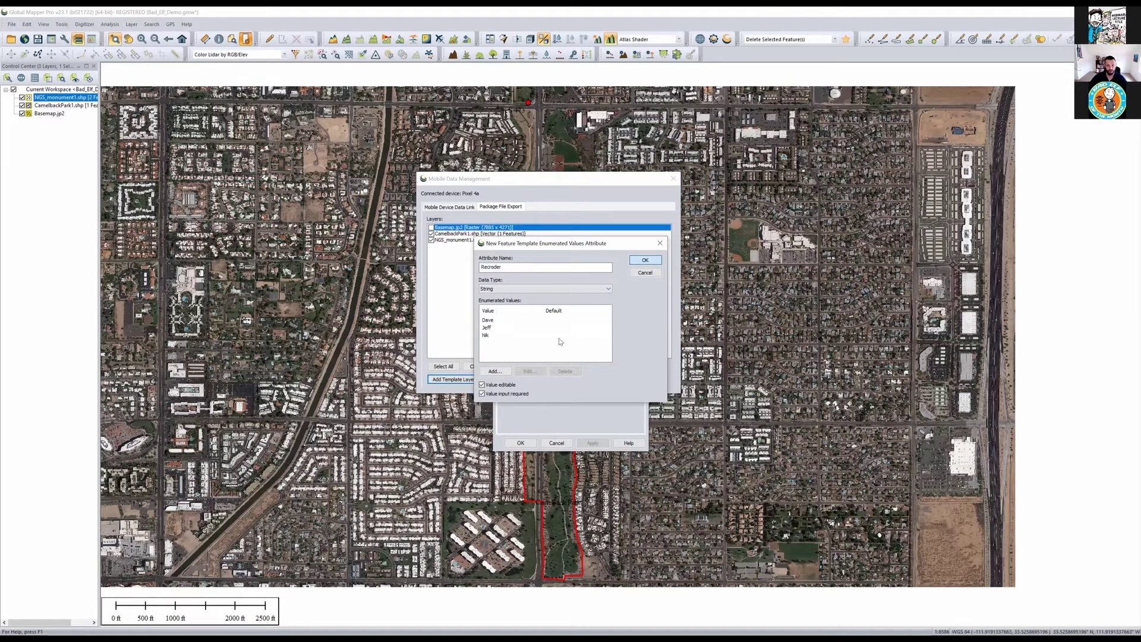
key("Return")
key("Return")
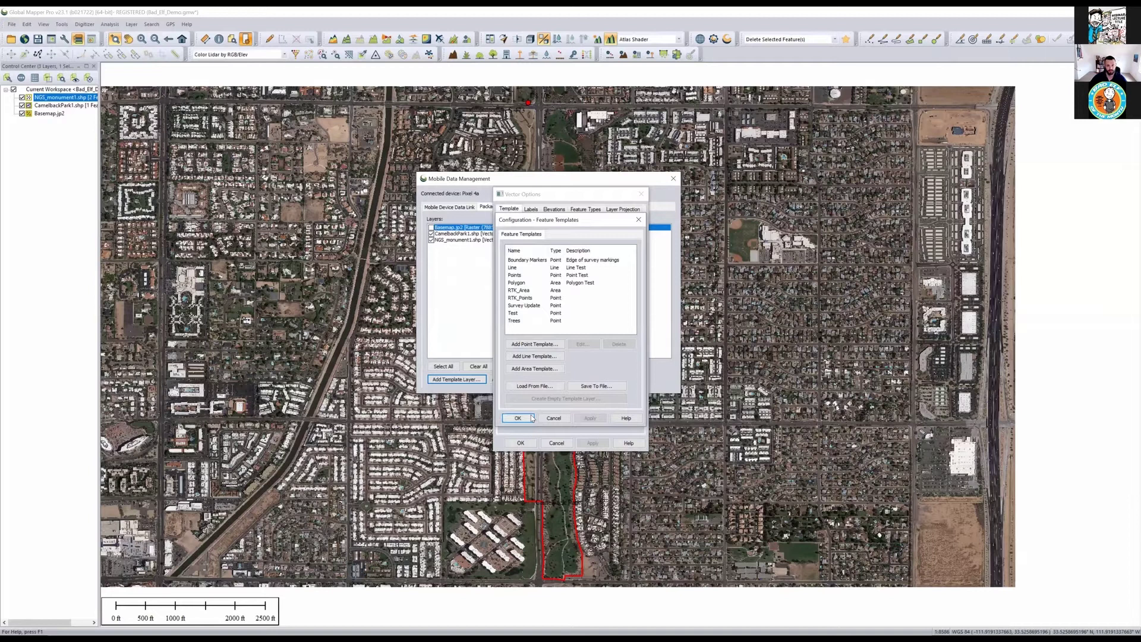
Add a template layer named Trees that uses the Trees template for added features, and upload the package to the device
left_click(518, 418)
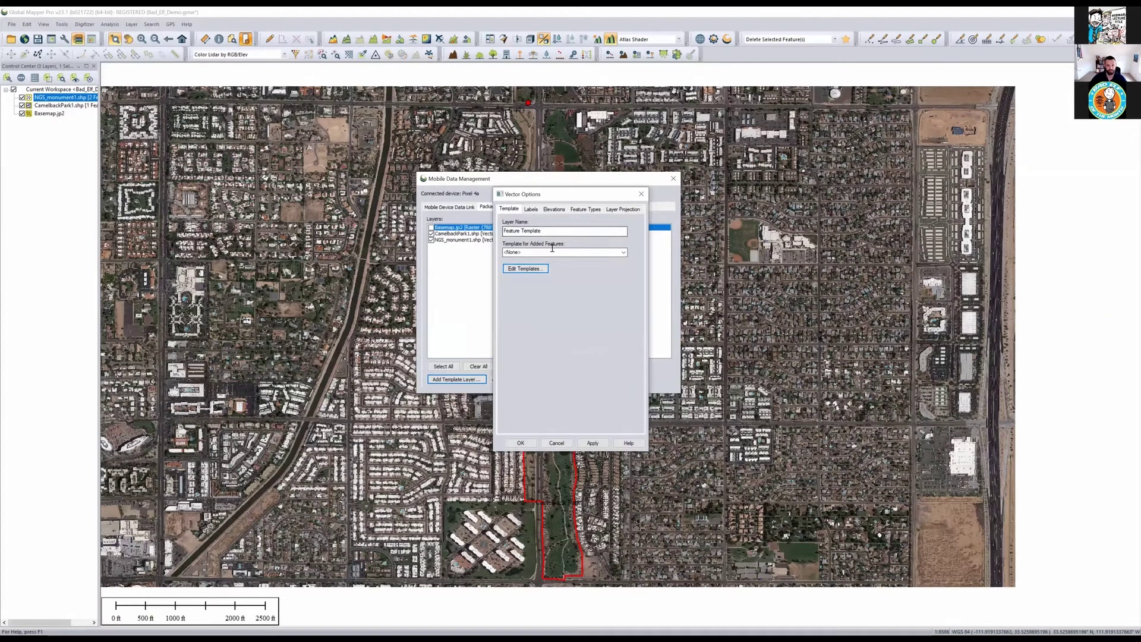
left_click(539, 254)
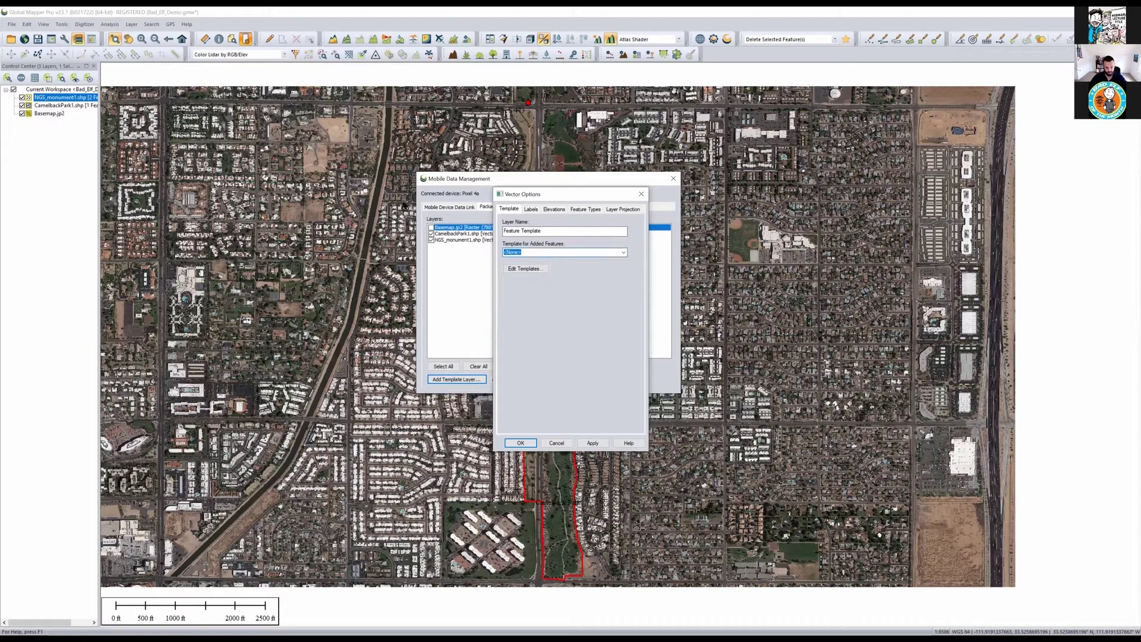
key("alt+Down")
key("Return")
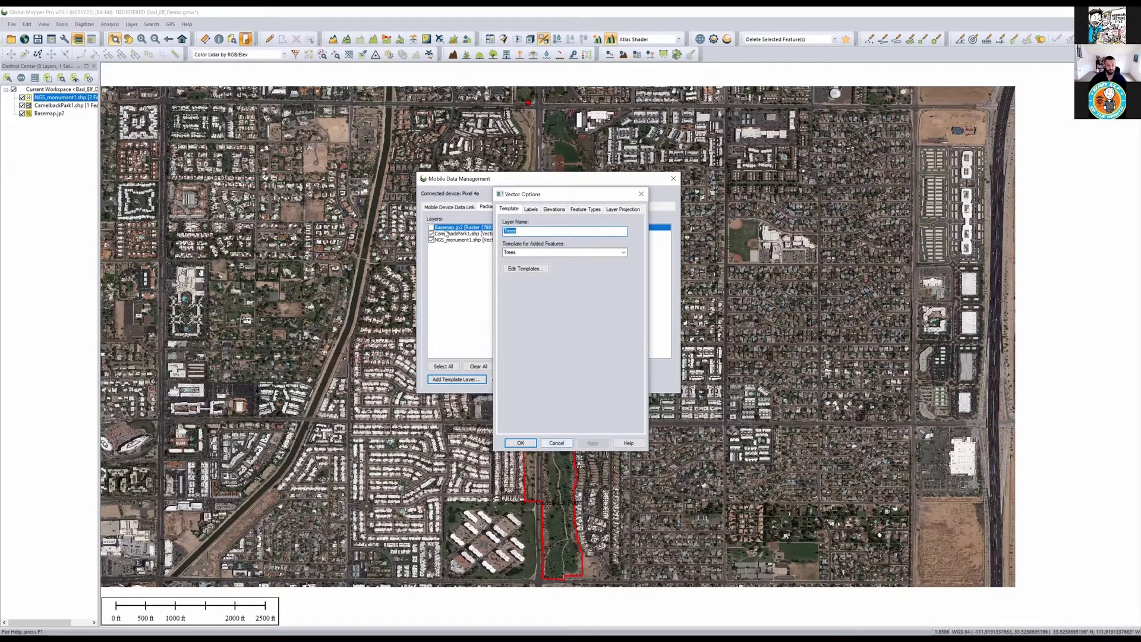
key("Return")
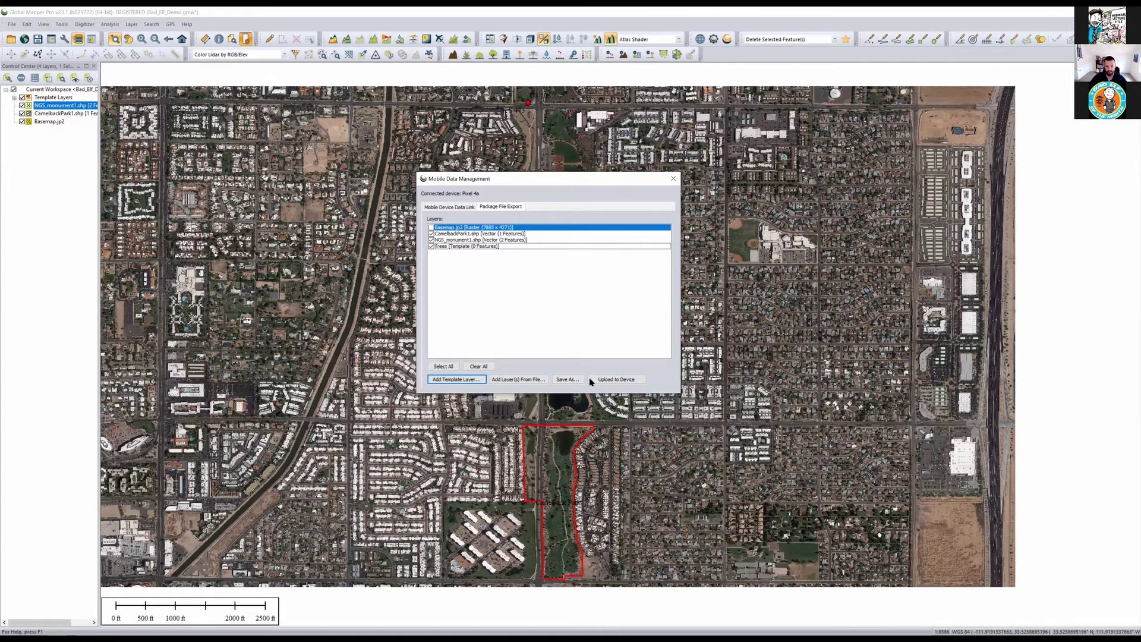
left_click(613, 383)
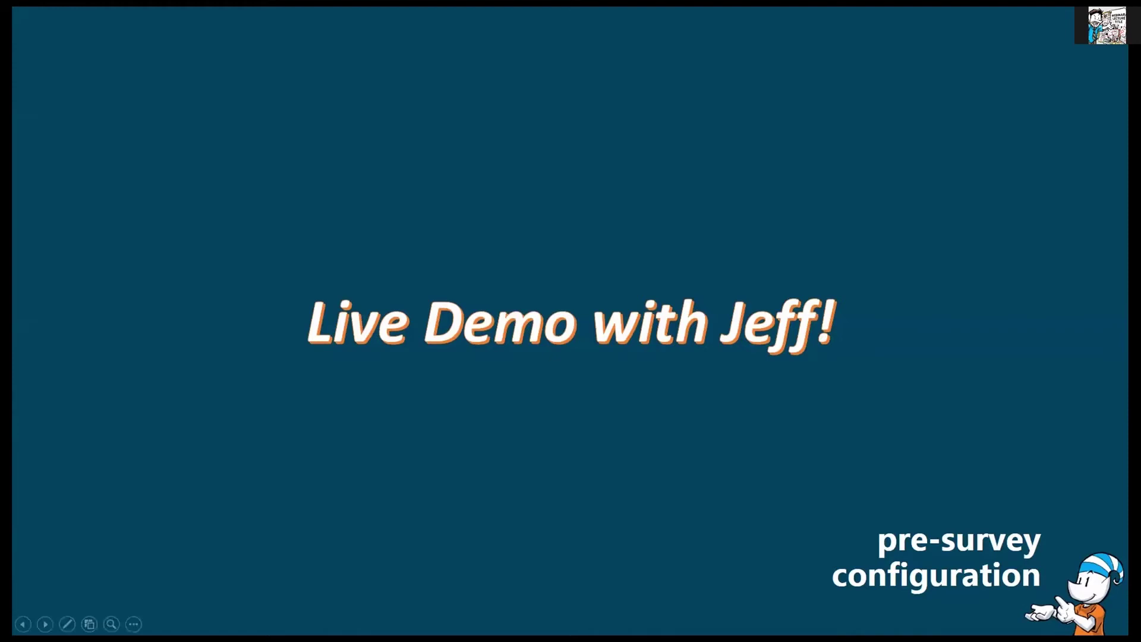
key("Right")
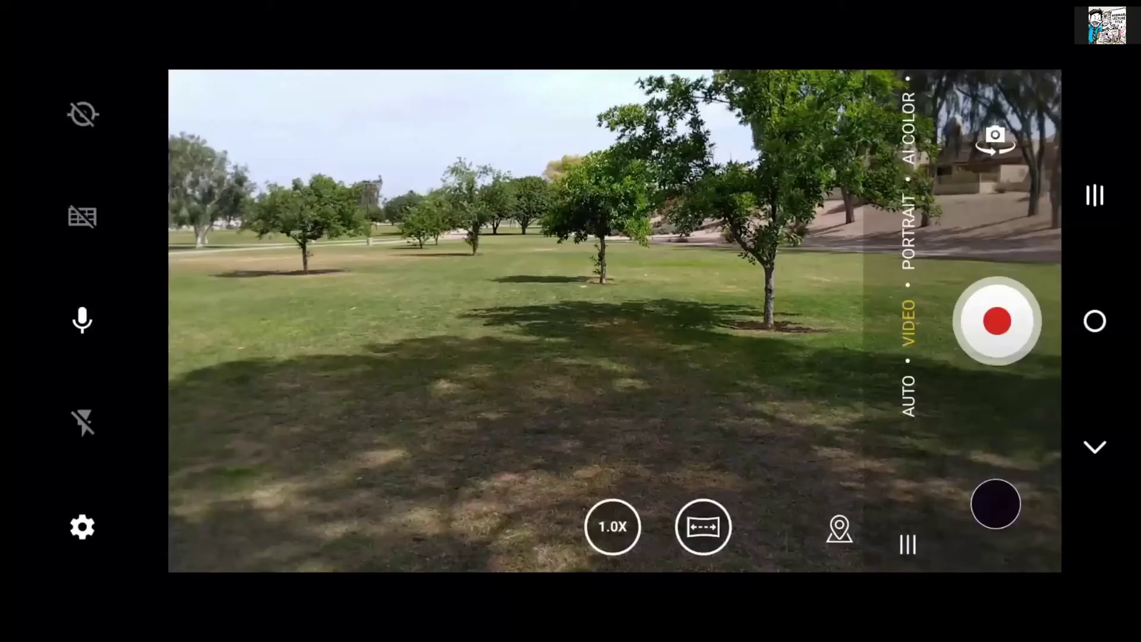
mouse_move(323, 392)
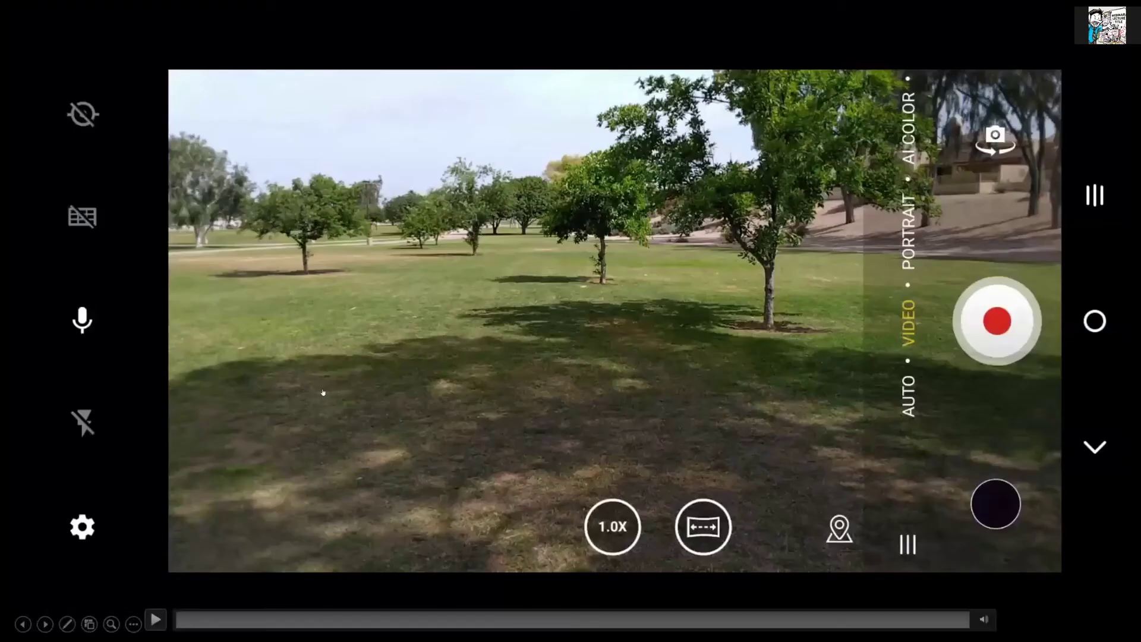
left_click(425, 337)
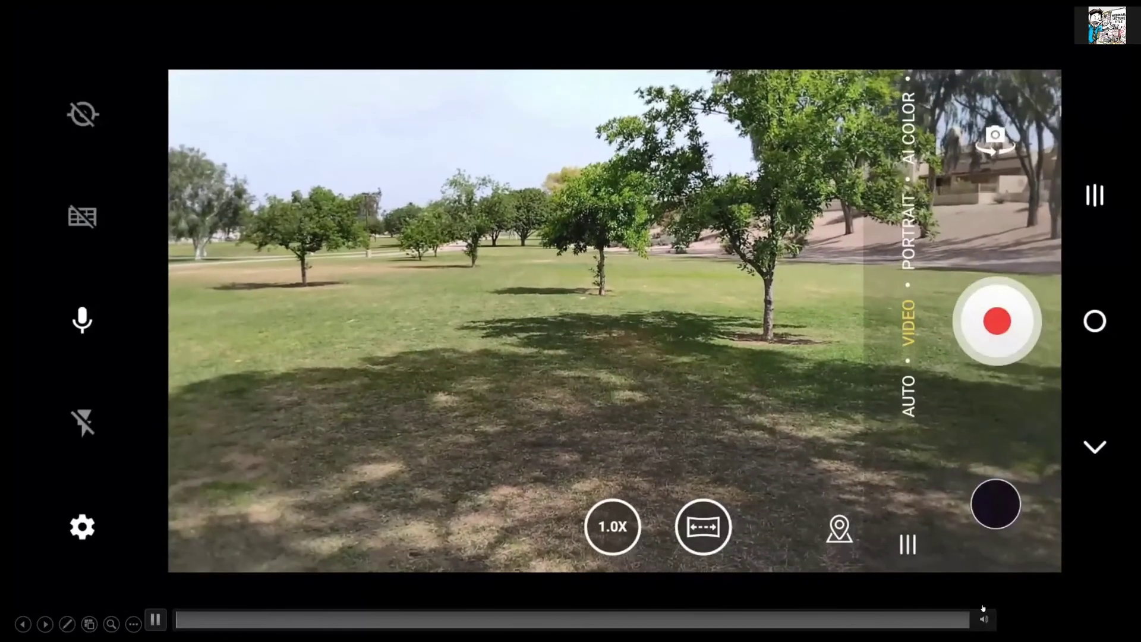
mouse_move(984, 618)
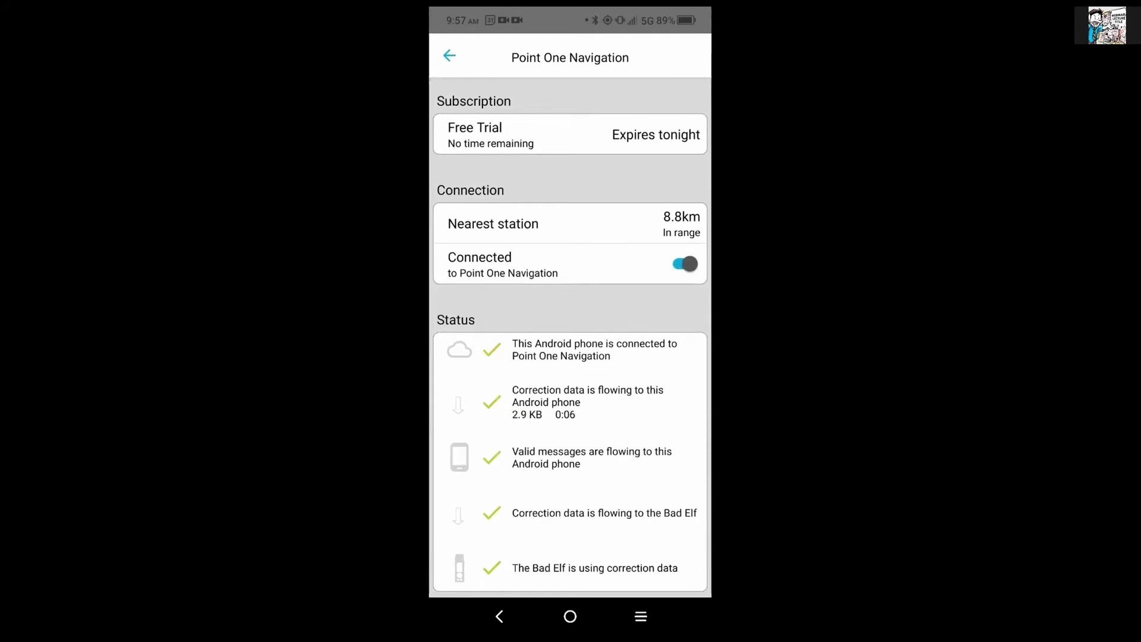
Switch to Global Mapper Mobile Pro on the phone and connect it to the Bad Elf Flex receiver through Advanced GPS
left_click(641, 616)
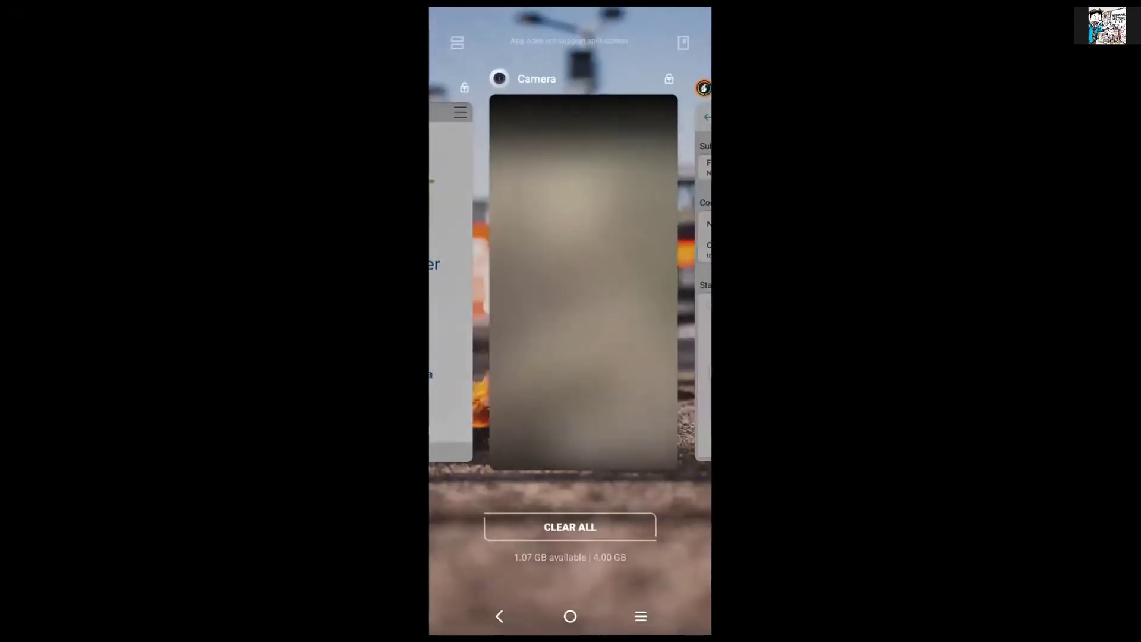
left_click_drag(464, 268, 601, 268)
left_click(571, 268)
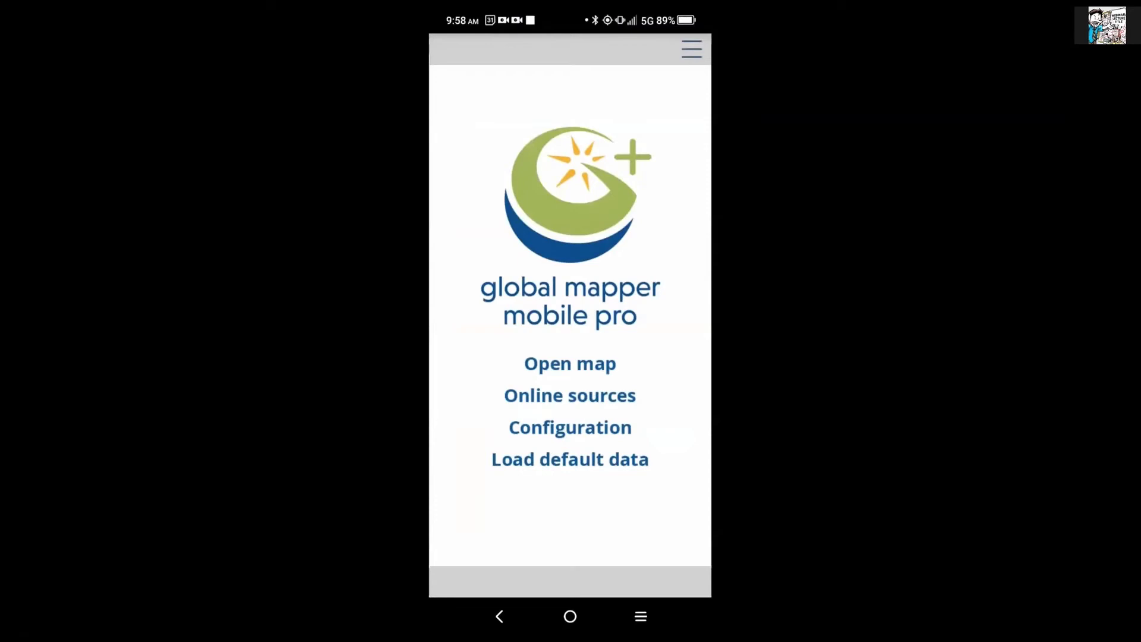
left_click(691, 49)
left_click(617, 246)
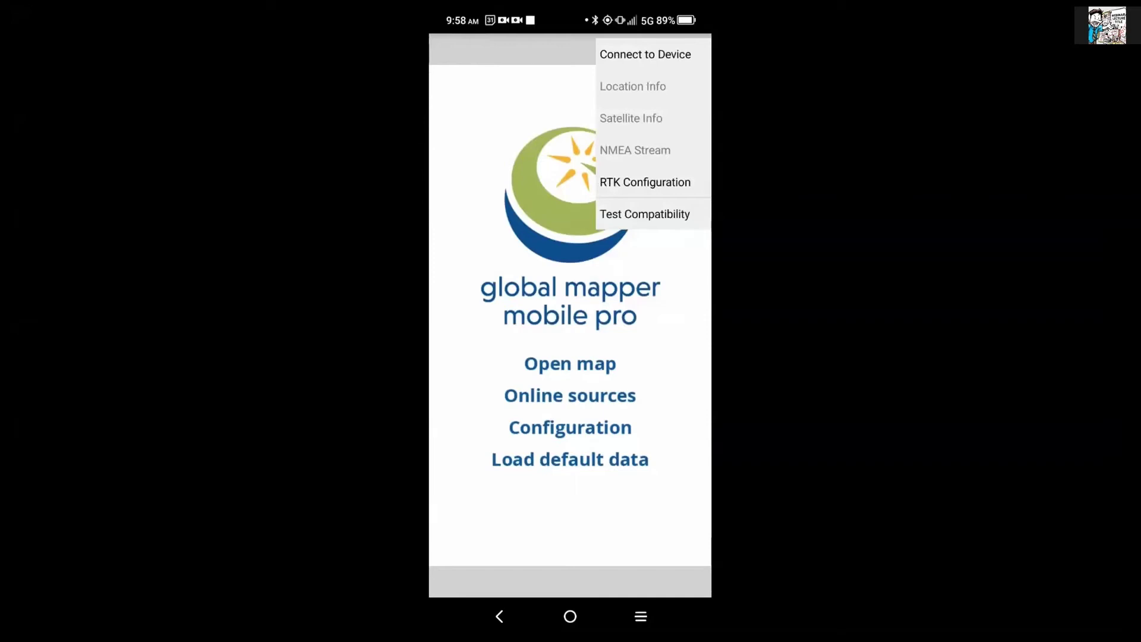
left_click(645, 55)
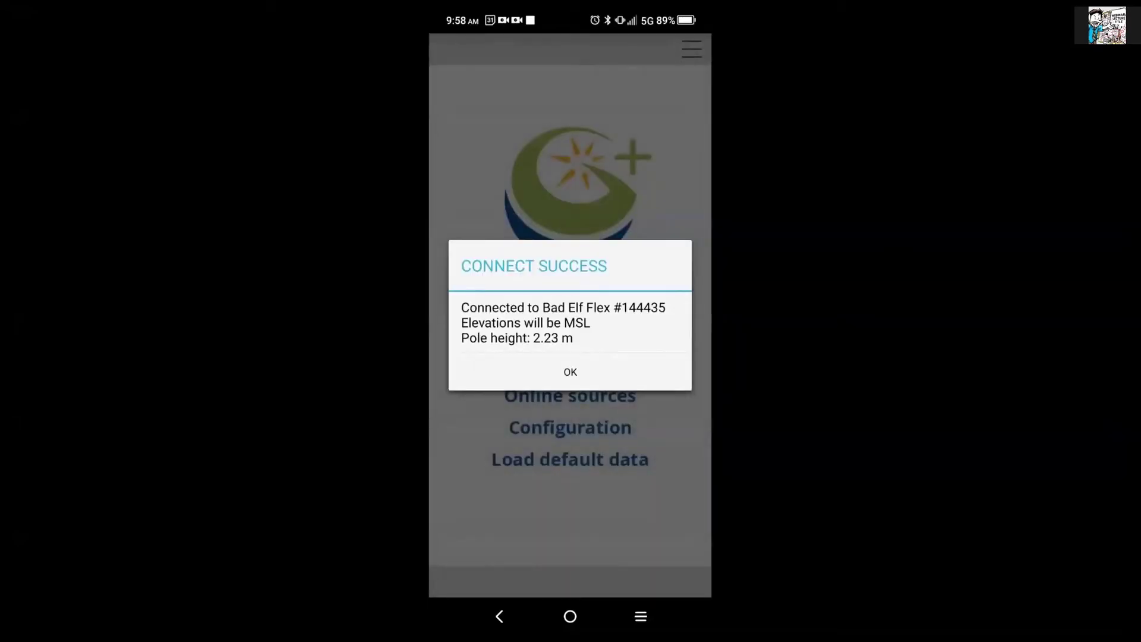
left_click(570, 372)
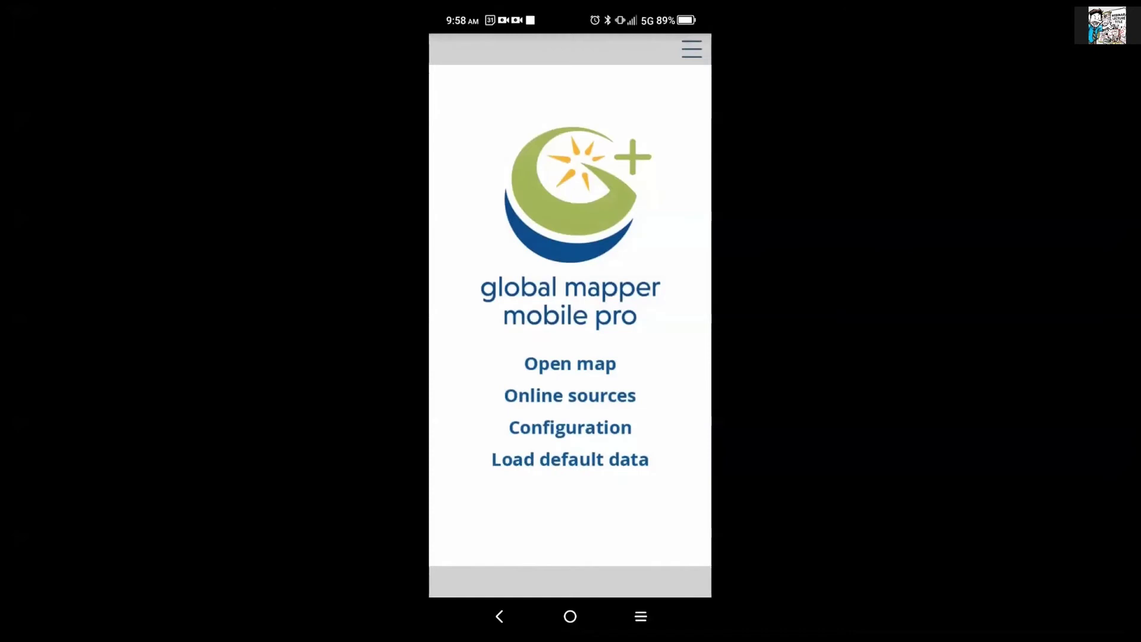
Examine the advanced GPS location info for coordinates, fix type, confidence, accuracy and connection status
left_click(691, 49)
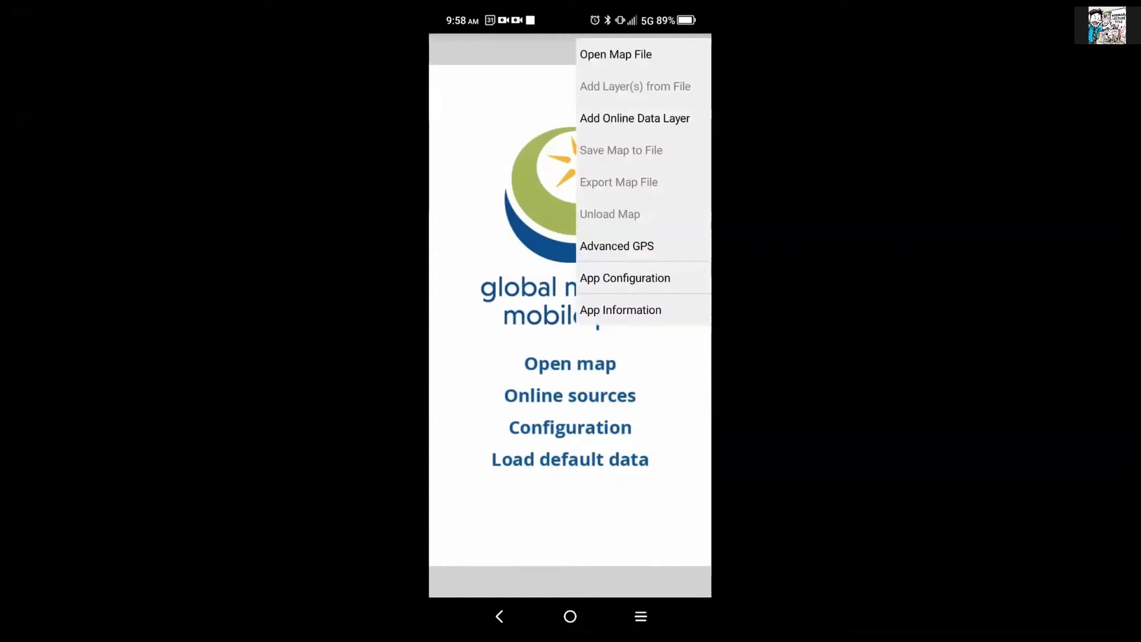
left_click(617, 246)
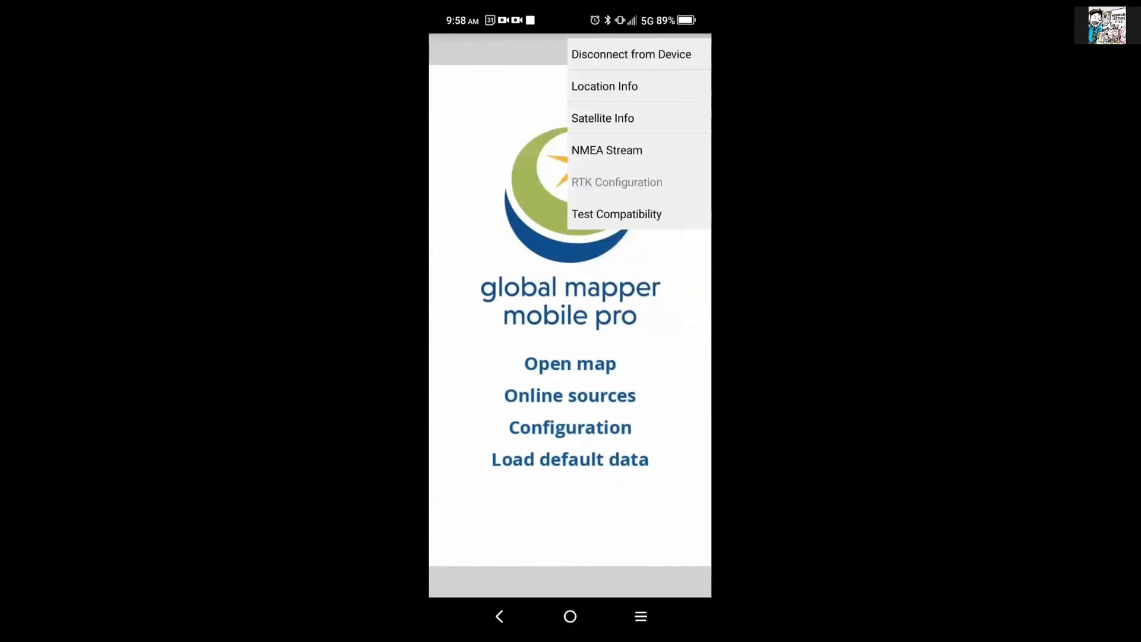
left_click(605, 86)
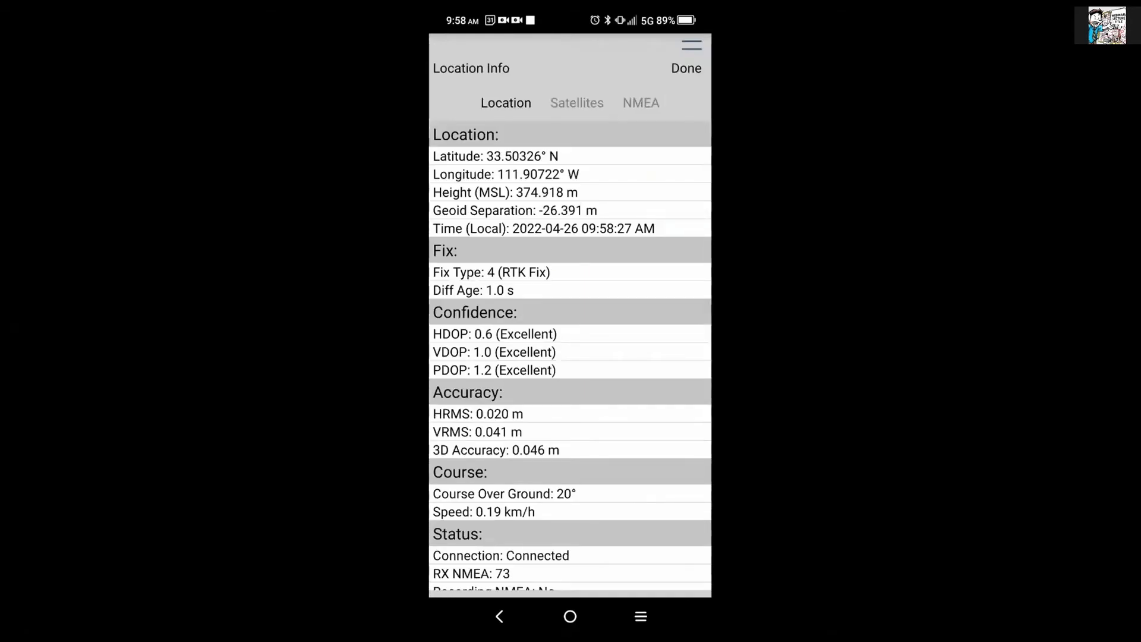
left_click_drag(614, 325, 611, 242)
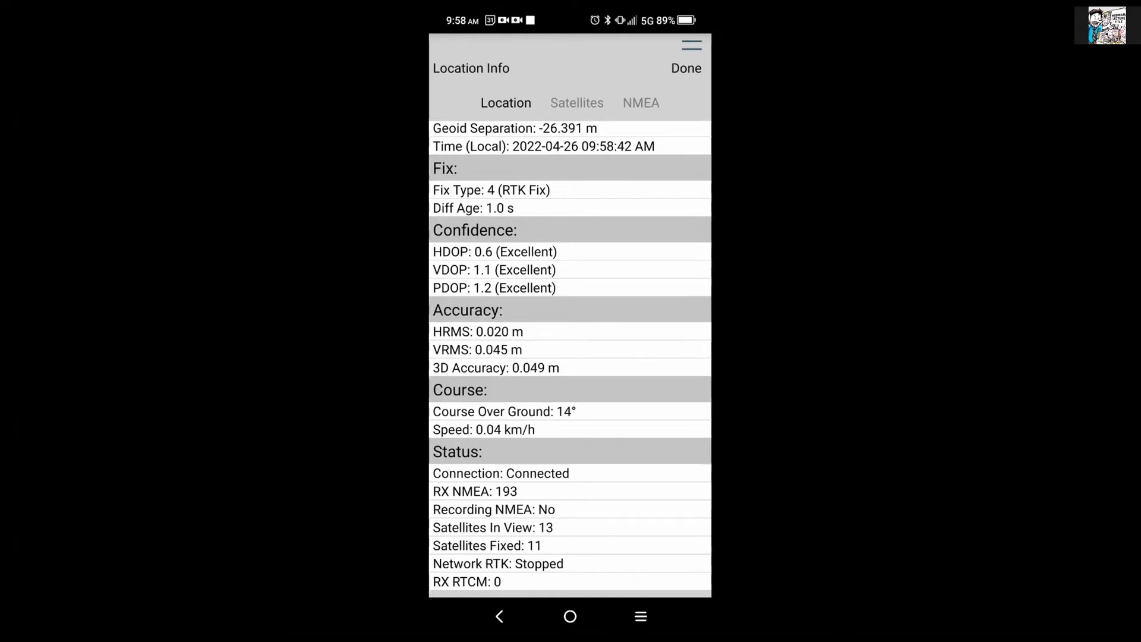
Review the satellite positions and signal strengths, inspect the NMEA stream, and close the GPS information
left_click(577, 103)
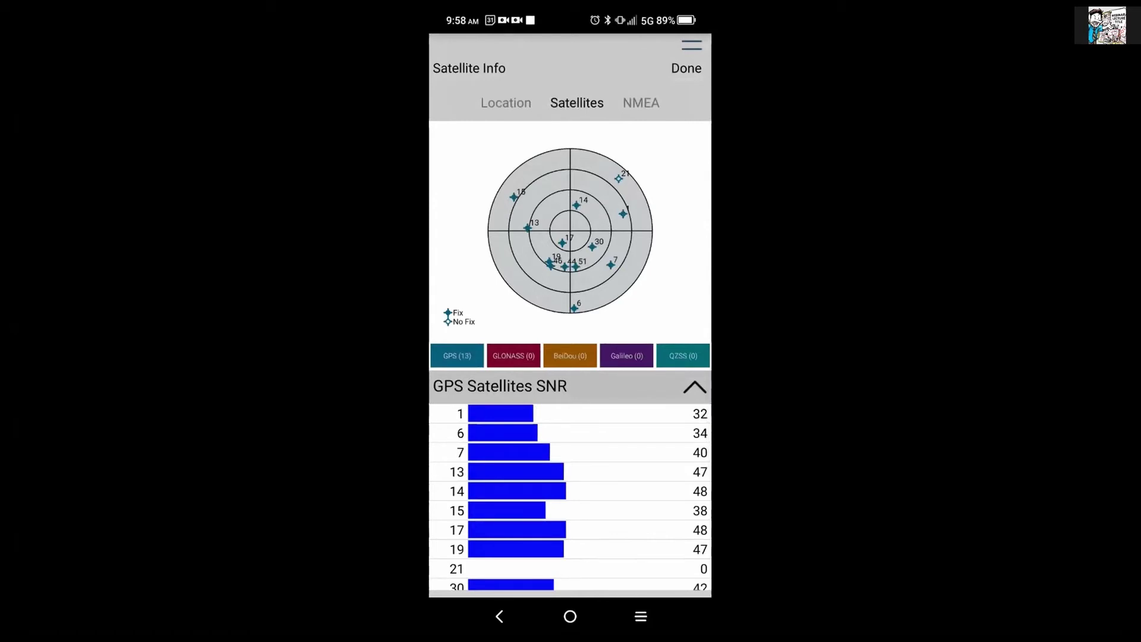
scroll(606, 486, "down", 5)
scroll(571, 475, "up", 3)
left_click(641, 102)
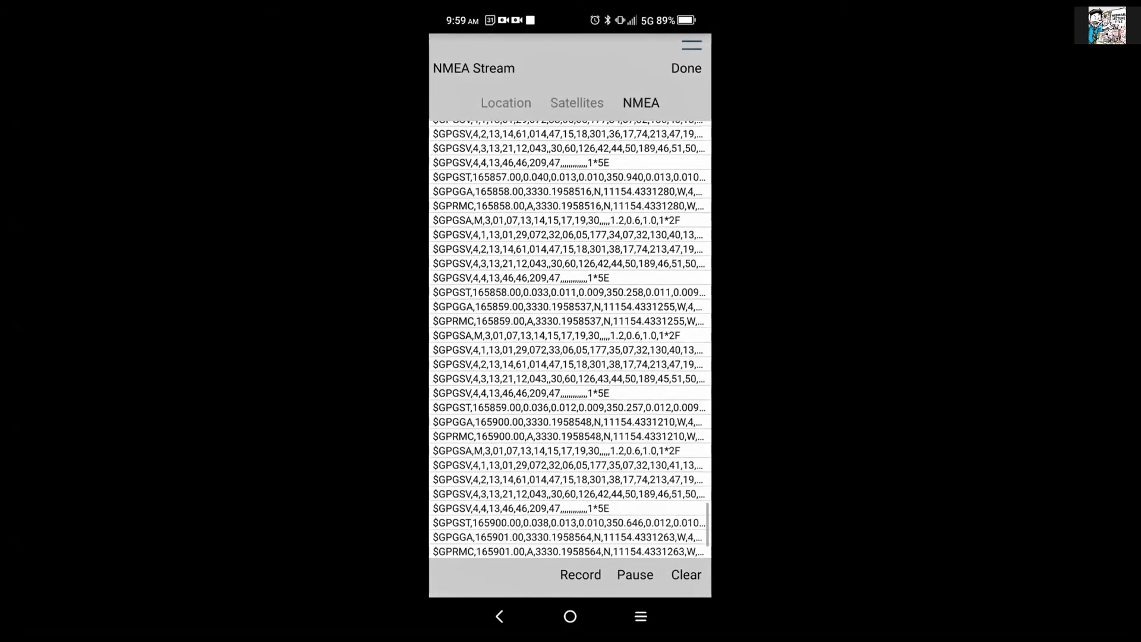
scroll(570, 339, "up", 5)
scroll(571, 339, "down", 10)
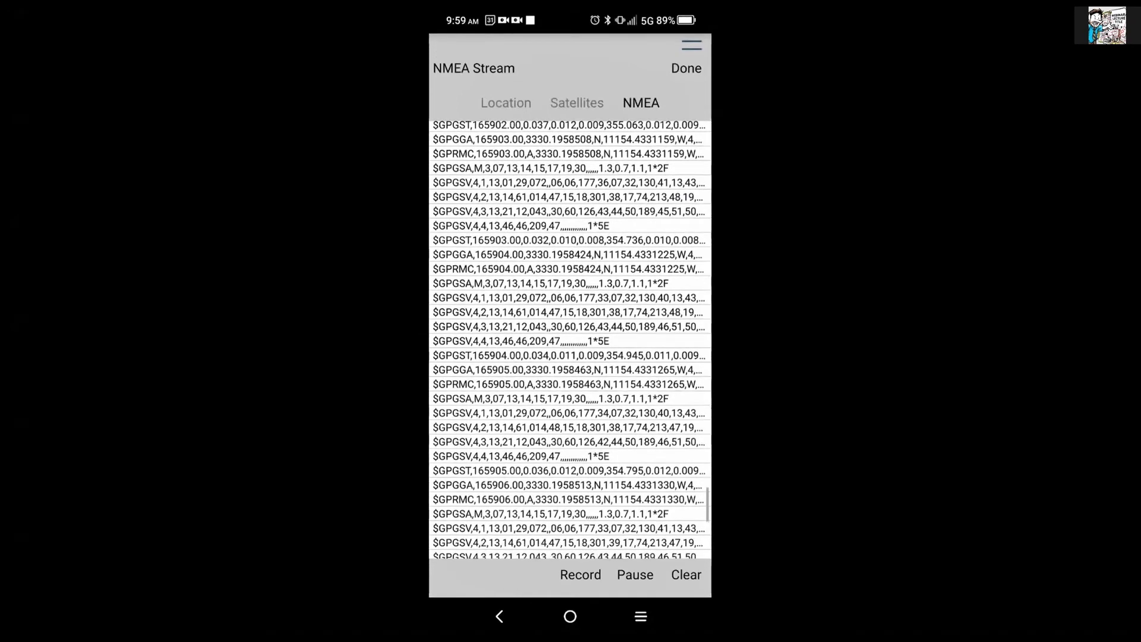
left_click(687, 68)
Review the GPS, digitizer and miscellaneous settings in the app configuration, including accuracy display, record intervals and pole height
left_click(692, 45)
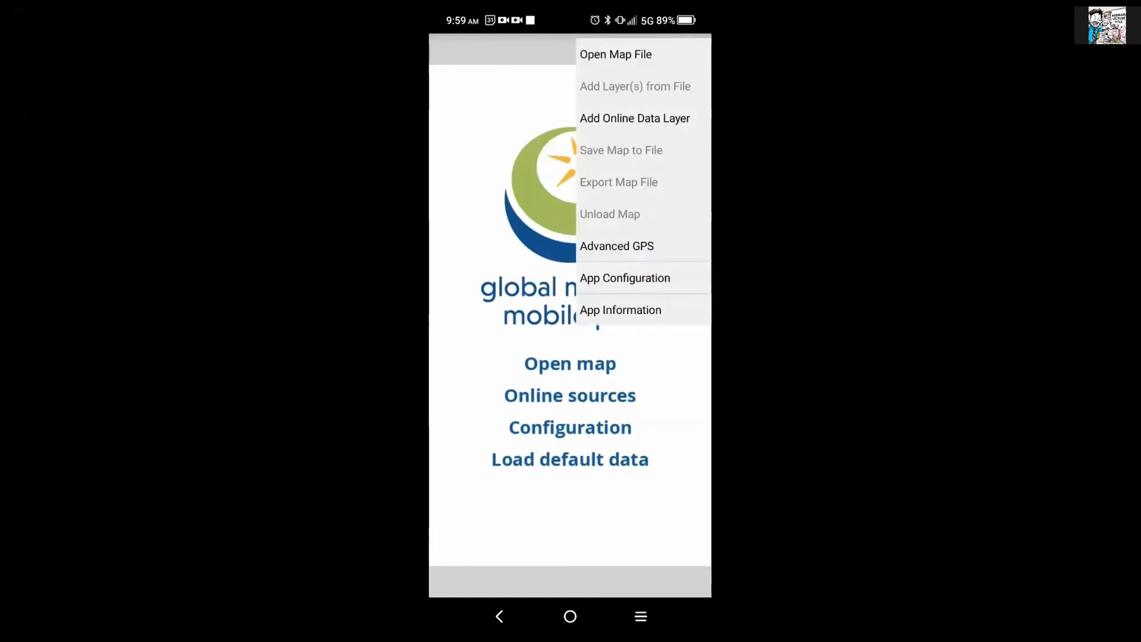
left_click(624, 278)
scroll(628, 328, "down", 20)
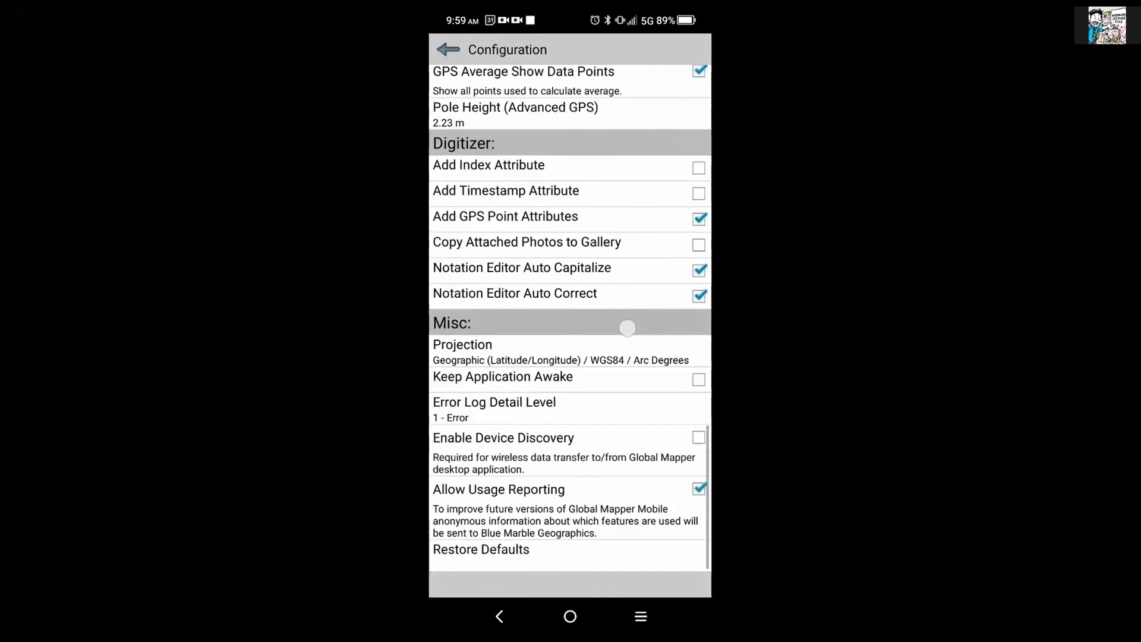
scroll(628, 328, "up", 10)
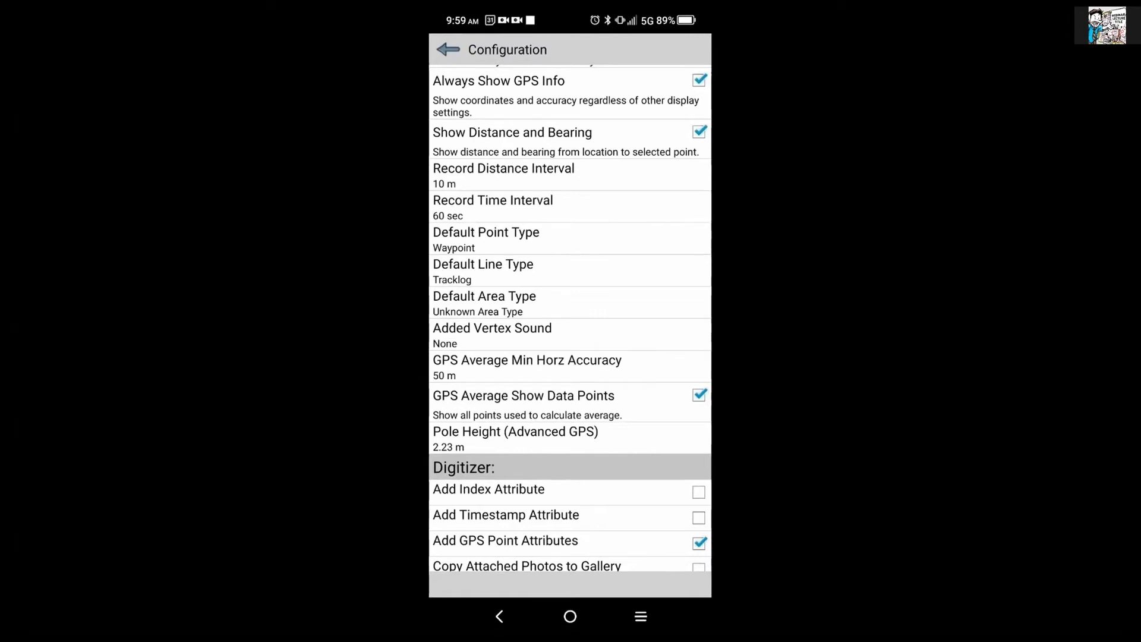
scroll(636, 270, "up", 2)
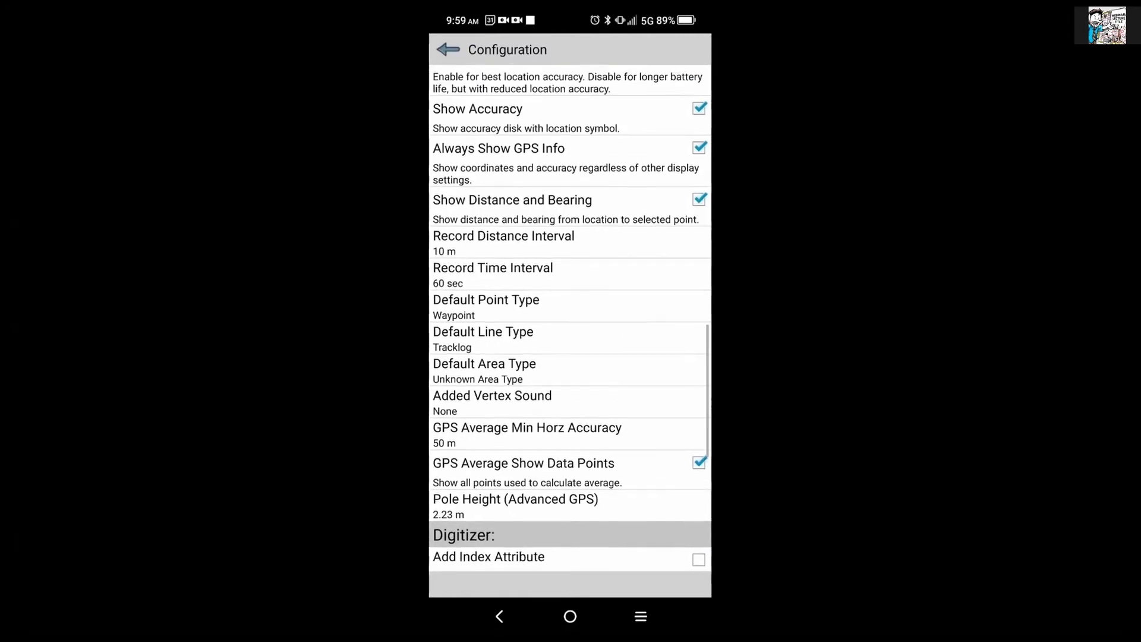
scroll(613, 380, "up", 3)
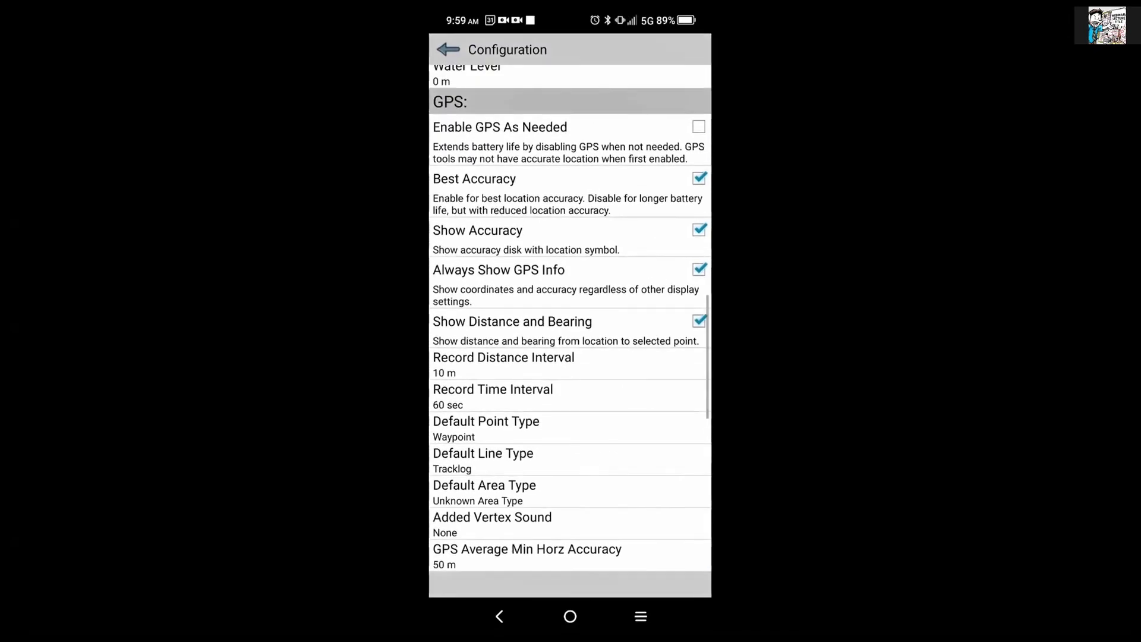
scroll(613, 380, "down", 1)
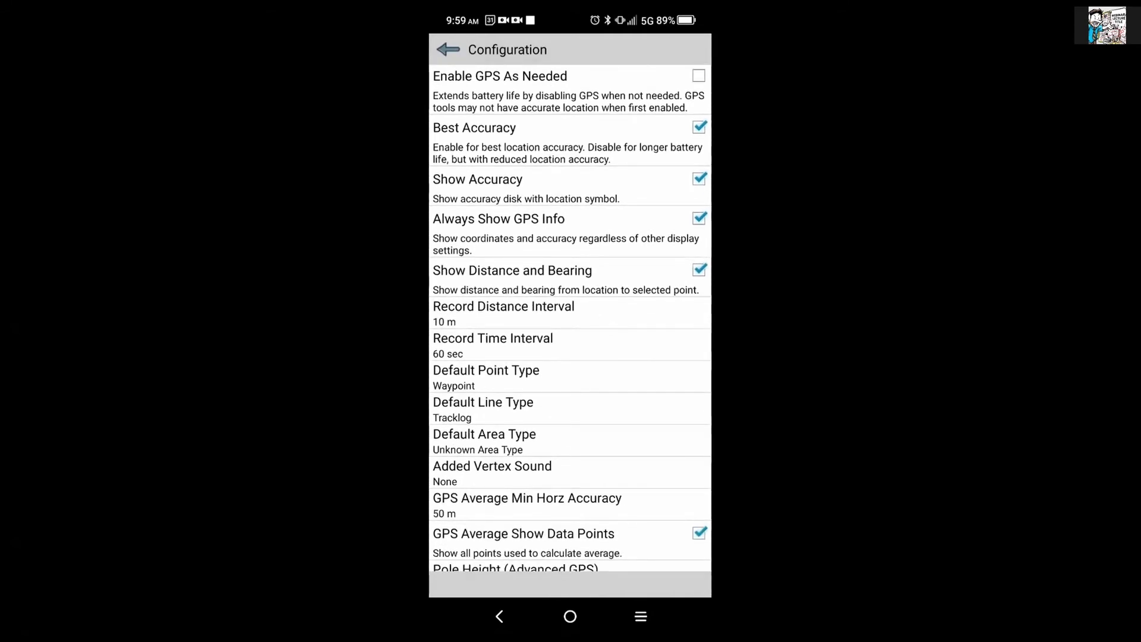
Check the GPS recording intervals, default feature types, averaging options and display settings, and leave the configuration
scroll(618, 306, "down", 1)
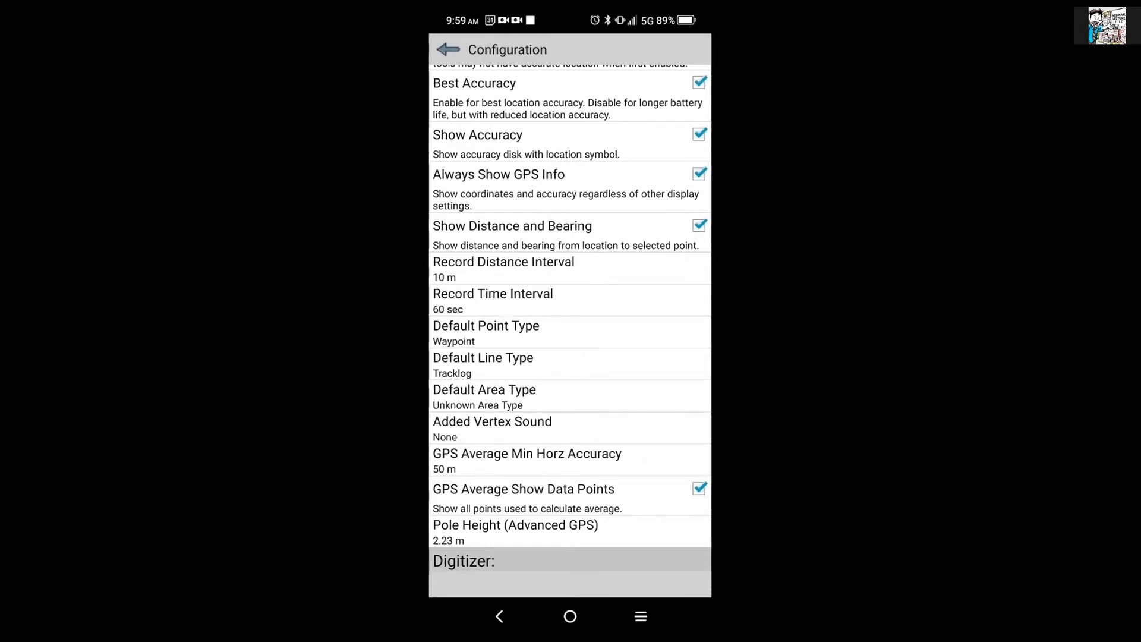
scroll(617, 331, "down", 1)
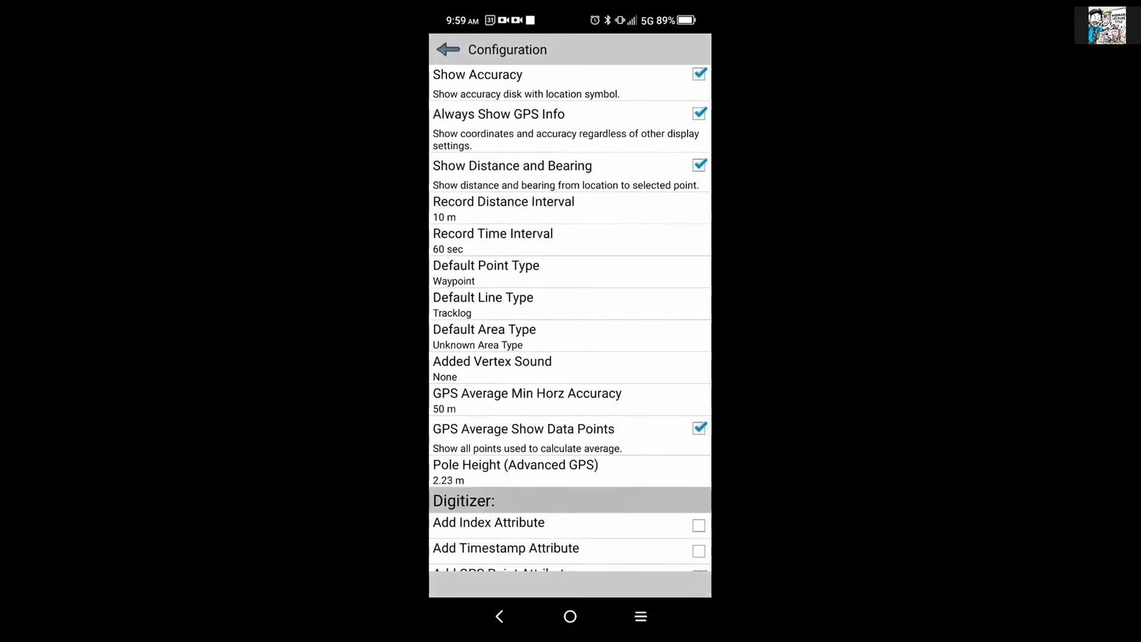
scroll(570, 317, "up", 10)
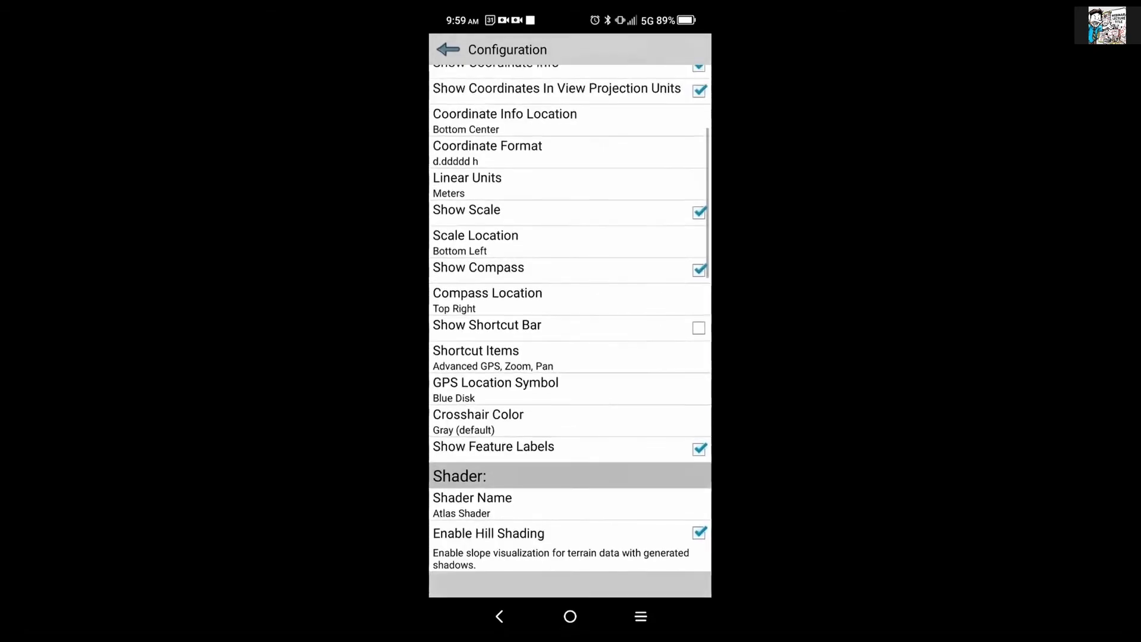
key("Escape")
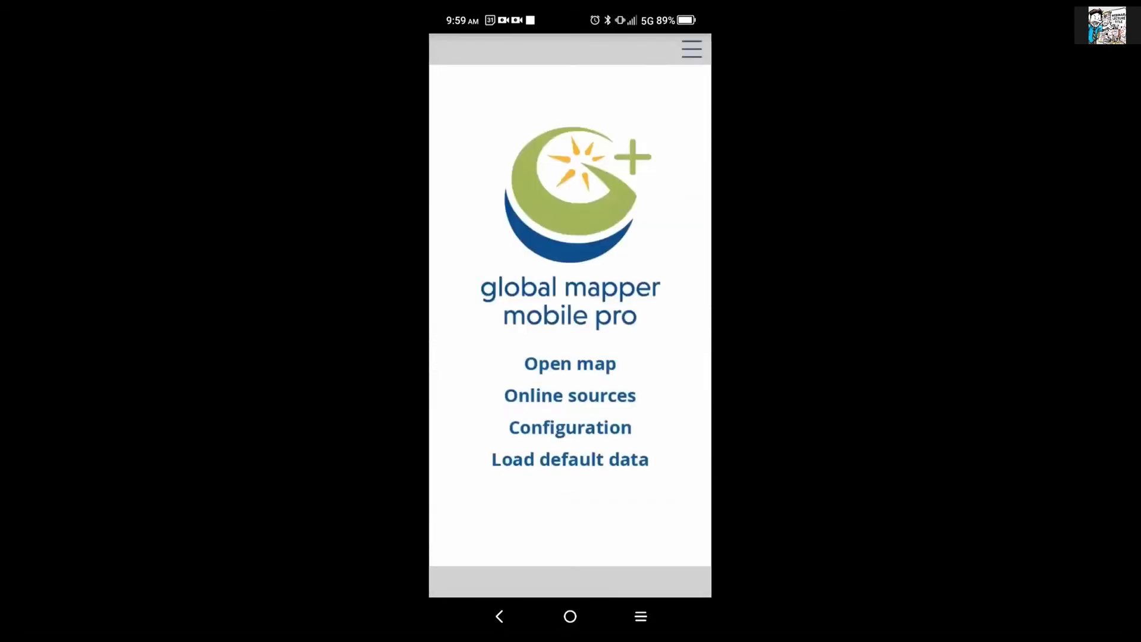
Open the AZ_central1.gmmp map package from the Download folder and view its GPS coordinate display
left_click(592, 366)
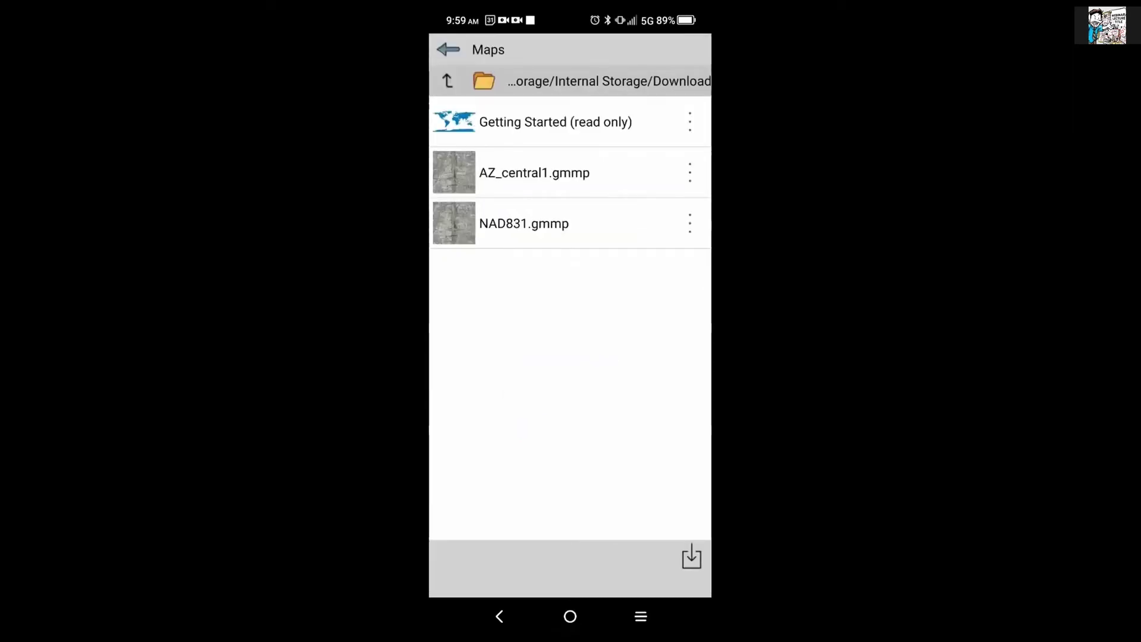
left_click(629, 180)
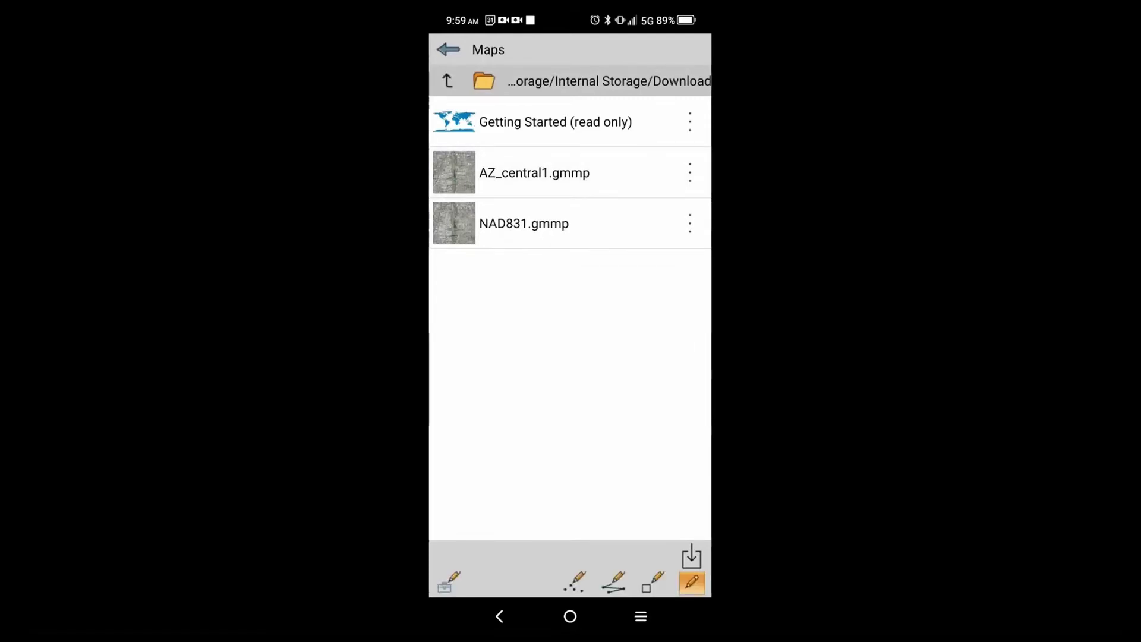
left_click(535, 172)
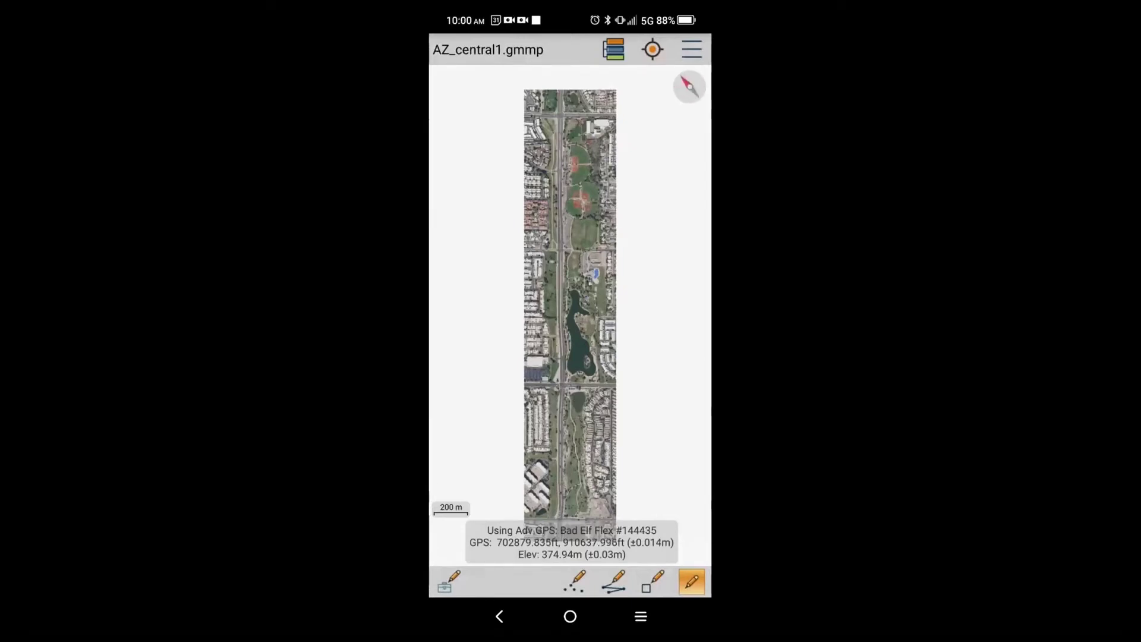
Leave the AZ_central1 map, relaunch Global Mapper Mobile and open the NAD831.gmmp map package
left_click(650, 377)
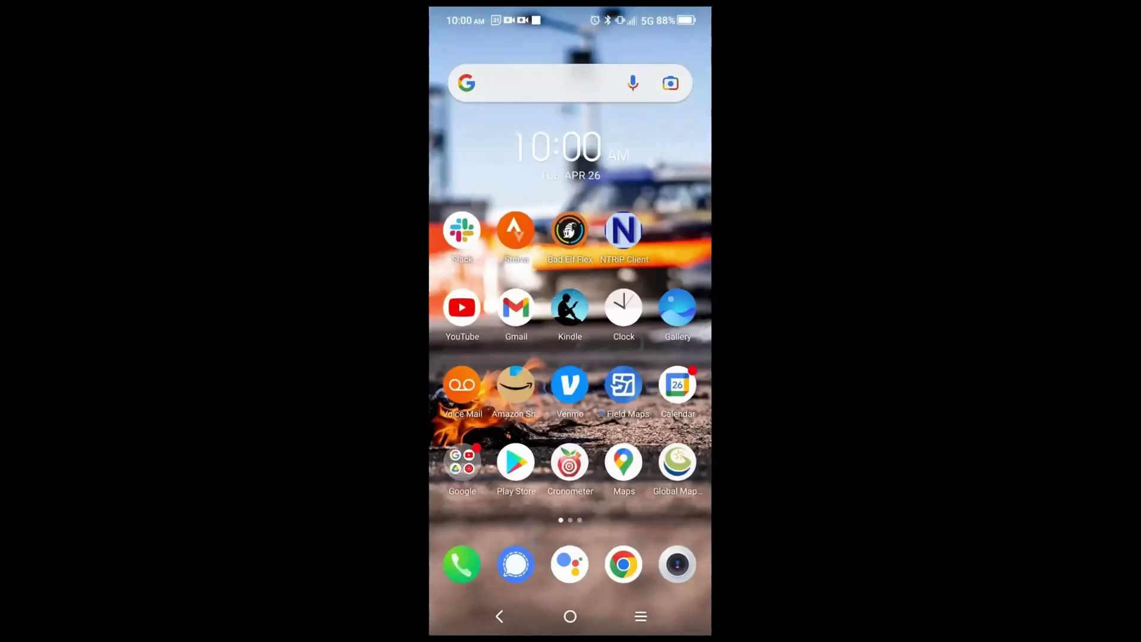
left_click(678, 462)
left_click(568, 362)
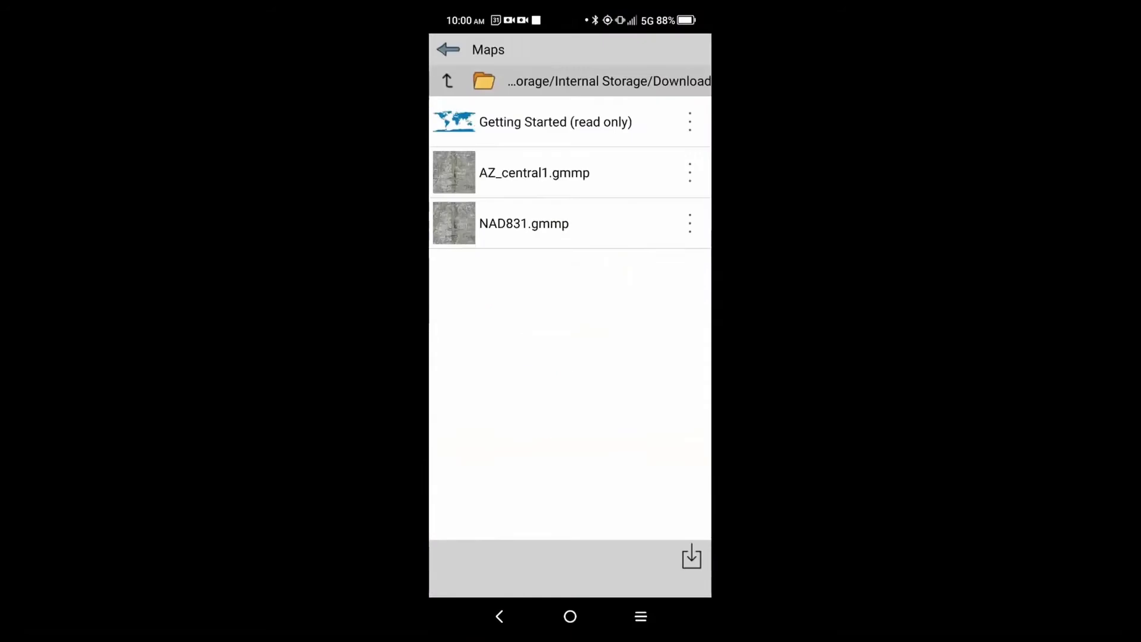
left_click(524, 223)
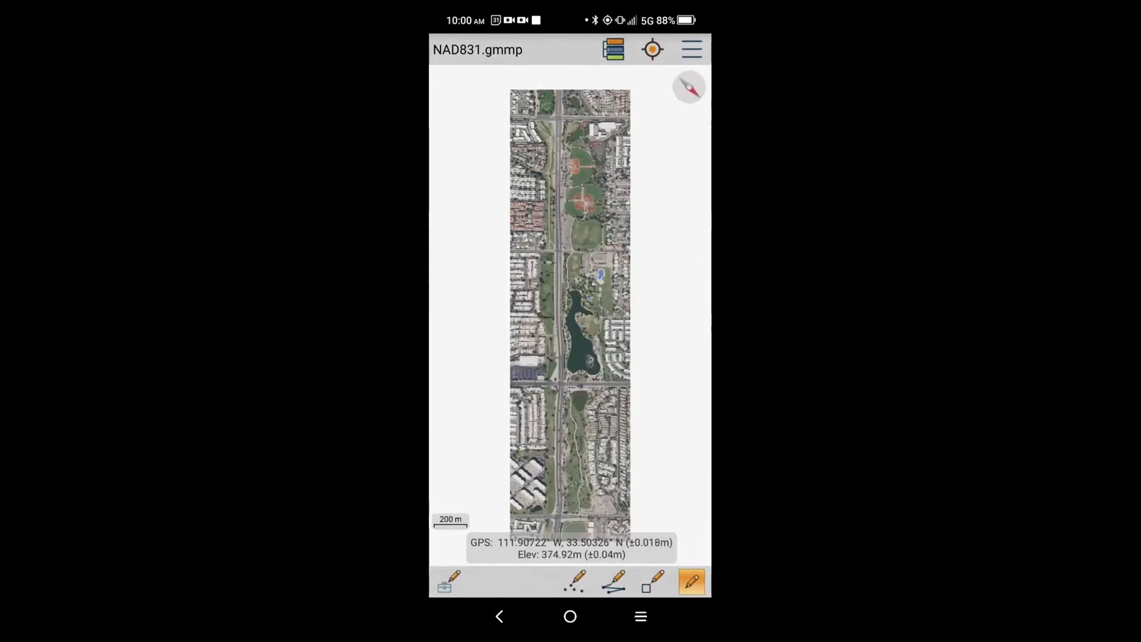
Set the map's location display to GPS Centered and show the current position in Camelback Park close up
left_click(652, 49)
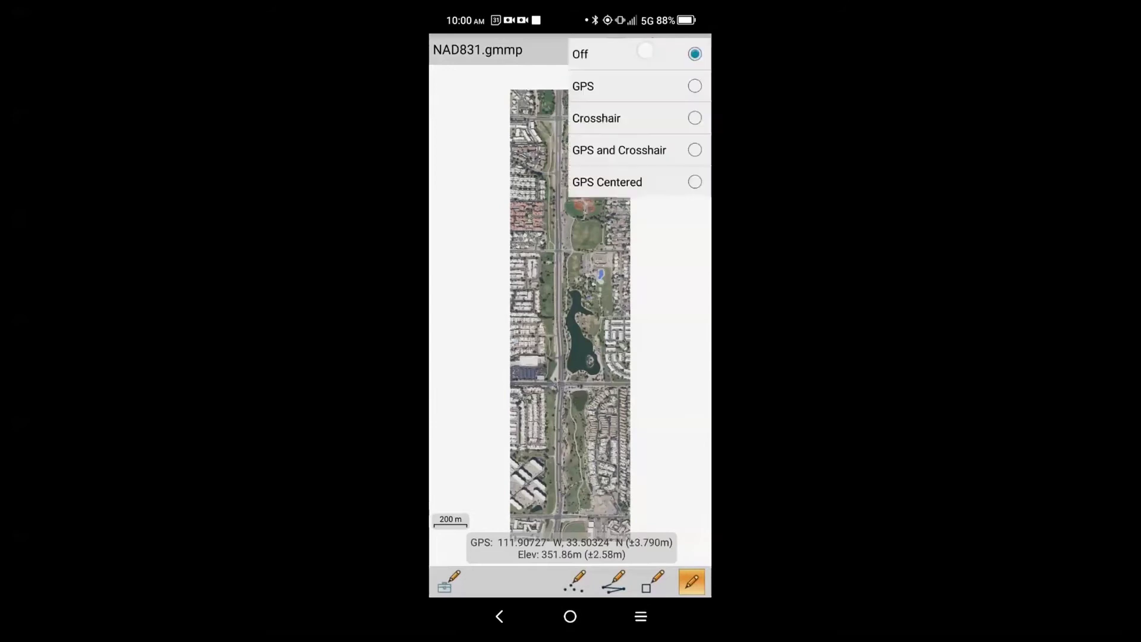
left_click(607, 182)
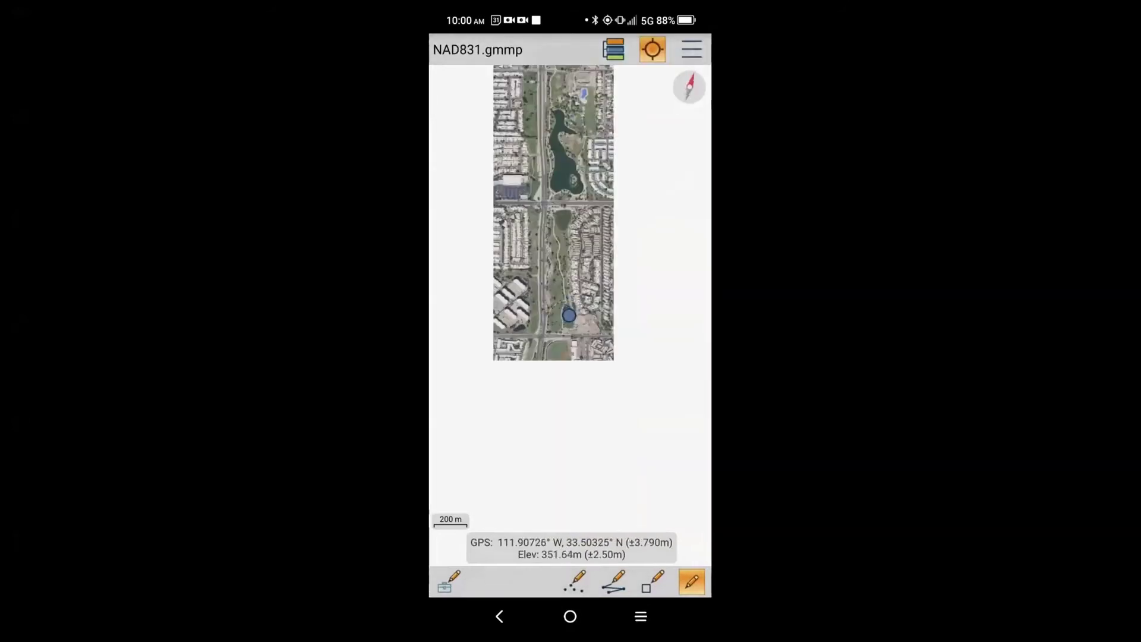
scroll(570, 315, "up", 3)
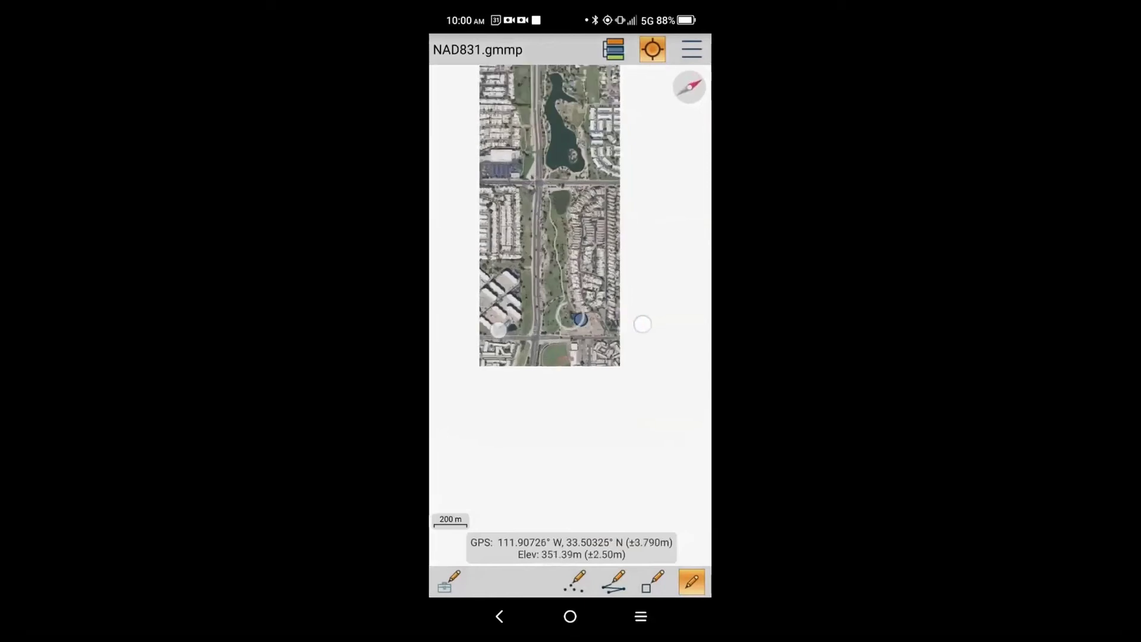
scroll(570, 315, "up", 3)
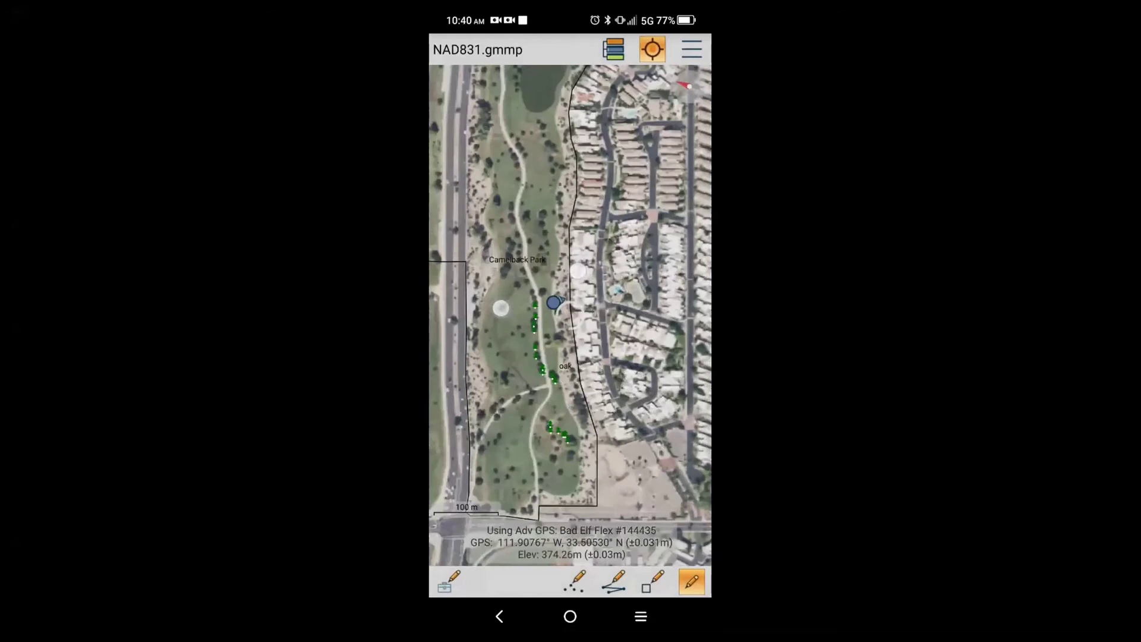
scroll(567, 301, "up", 5)
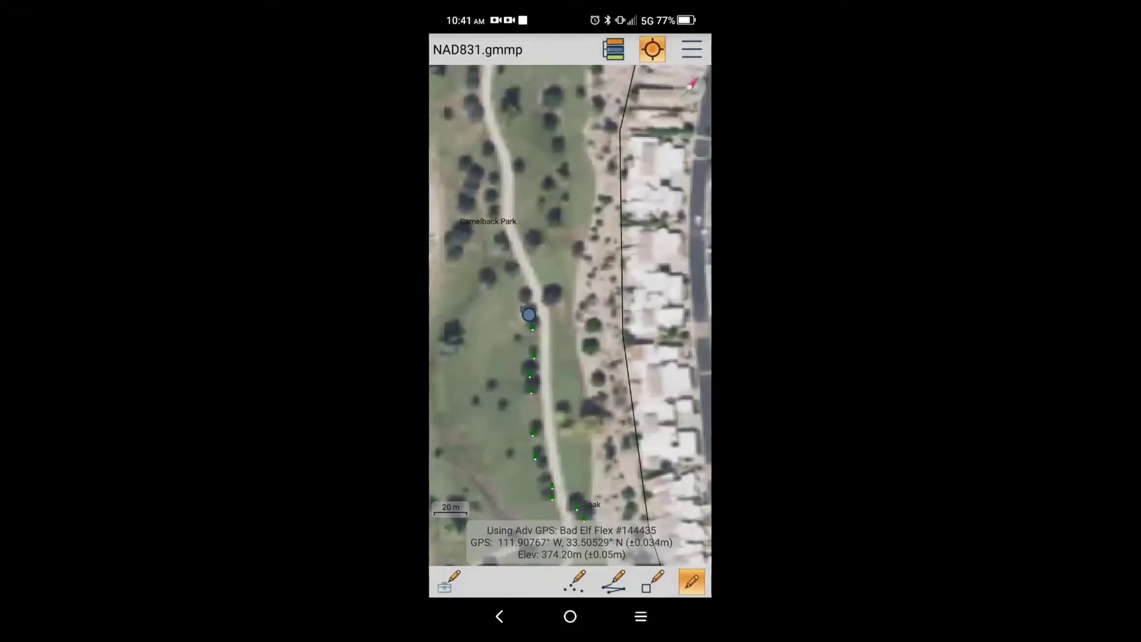
Create a Tree point at the current GPS location with GPS Tap and assign it to the trees layer
left_click(573, 582)
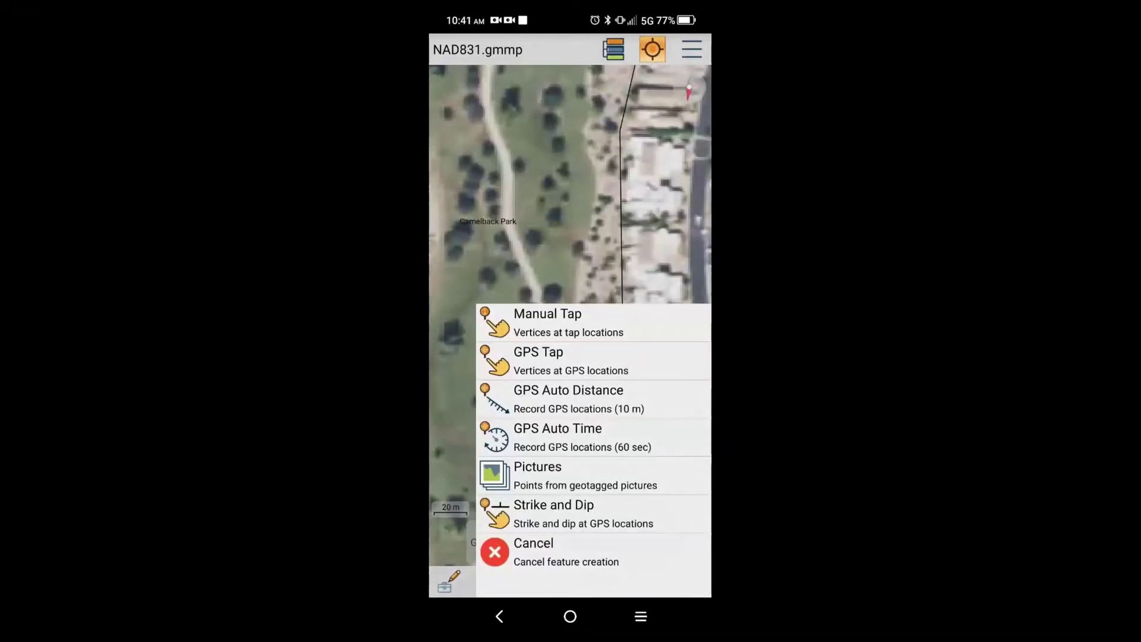
left_click(655, 368)
left_click(615, 470)
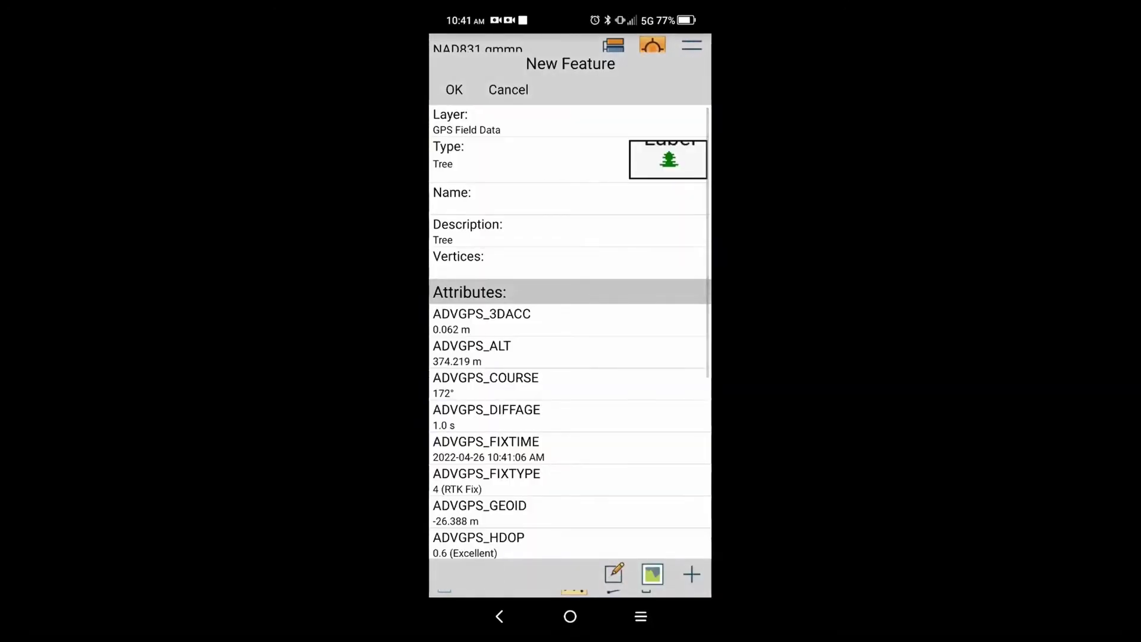
left_click(466, 122)
left_click(698, 220)
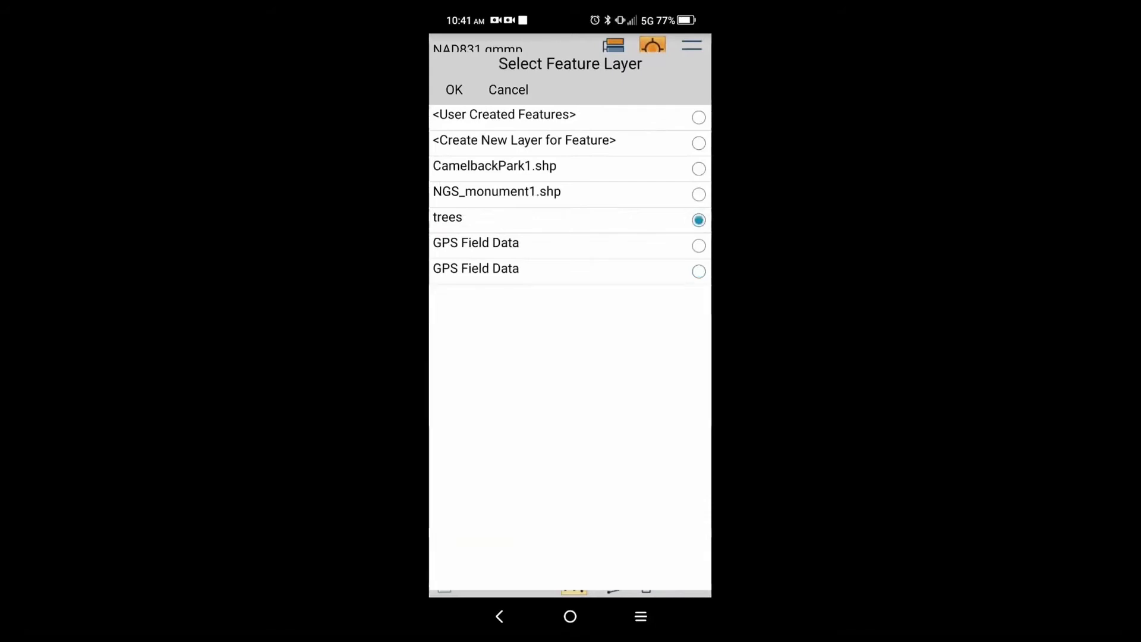
left_click(454, 89)
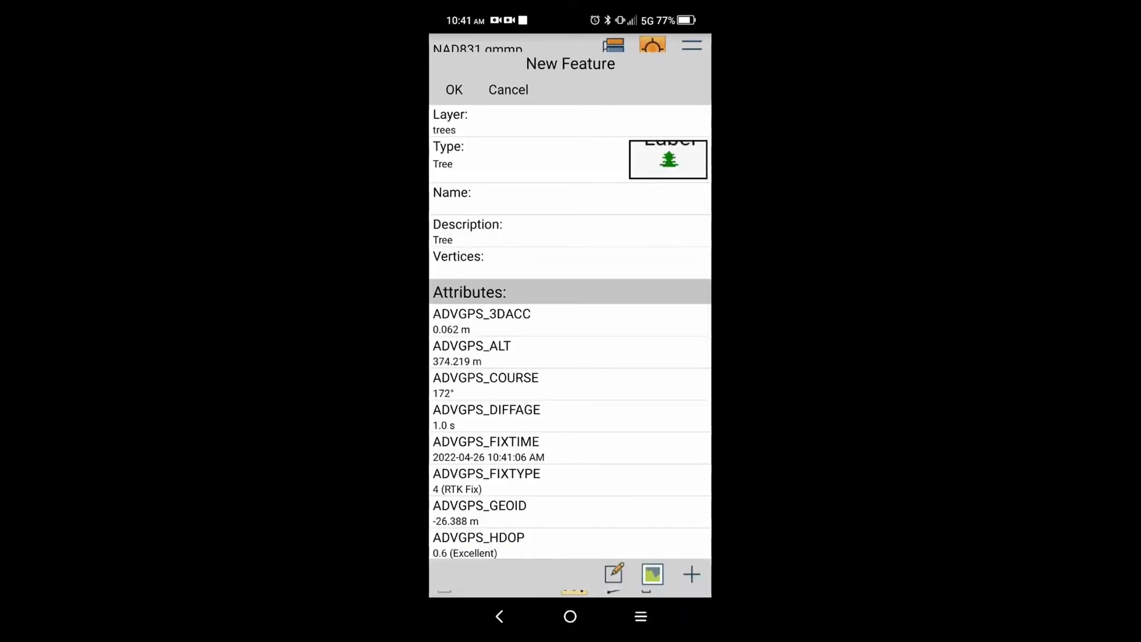
Name the new tree feature palm
left_click(452, 196)
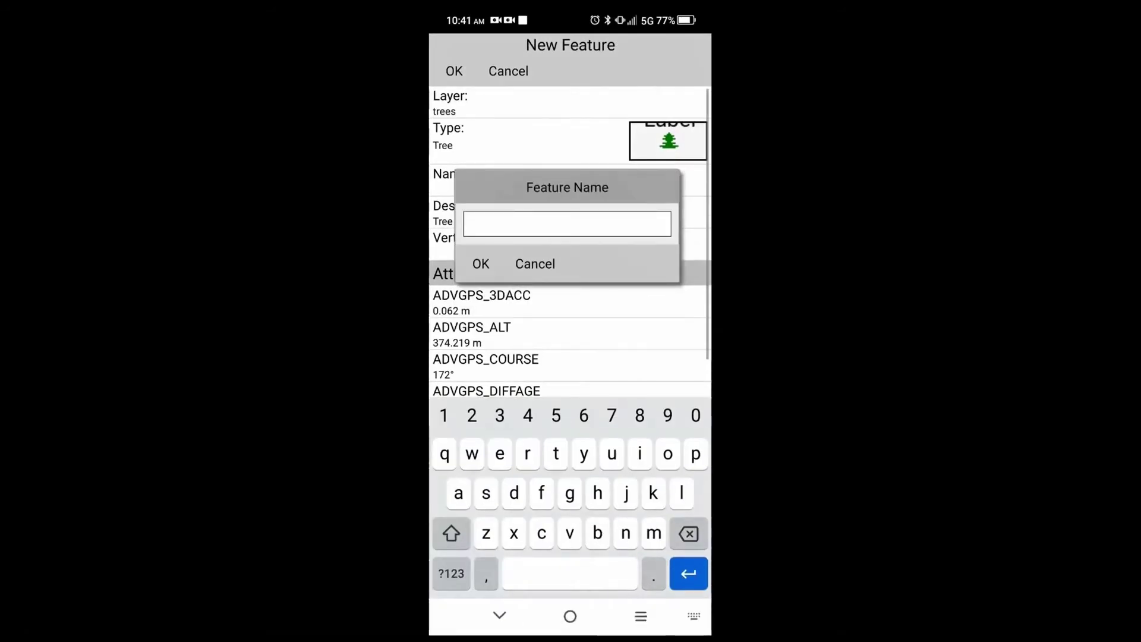
type("palm")
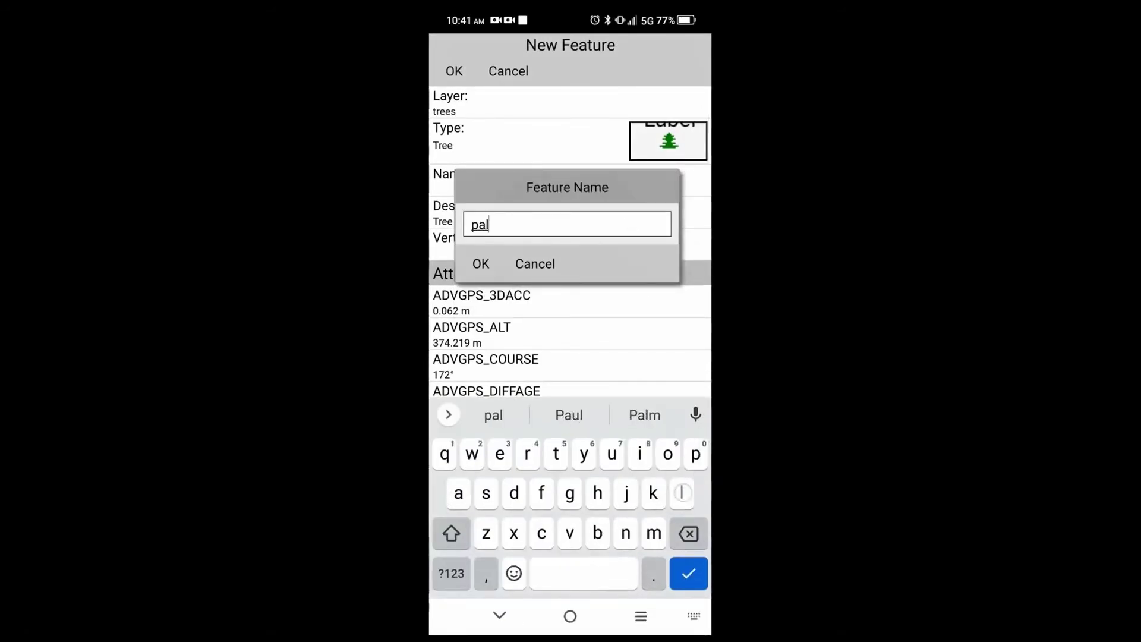
left_click(480, 264)
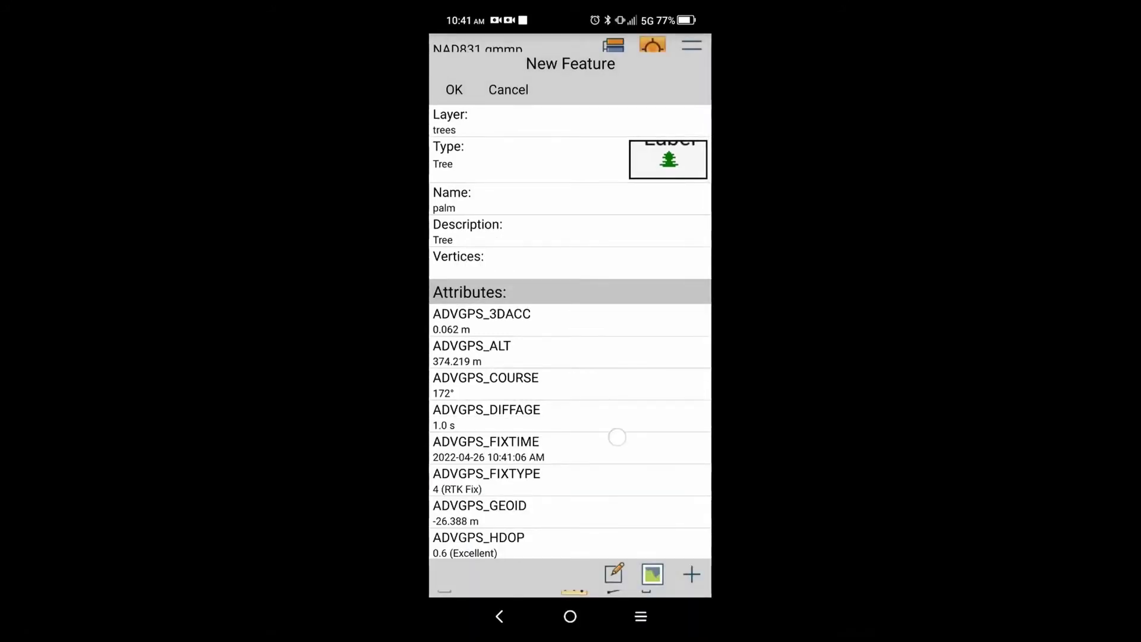
Review the palm point's advanced GPS attributes, including accuracy, fix type, DOP values and pole height, and save the feature
scroll(617, 438, "down", 3)
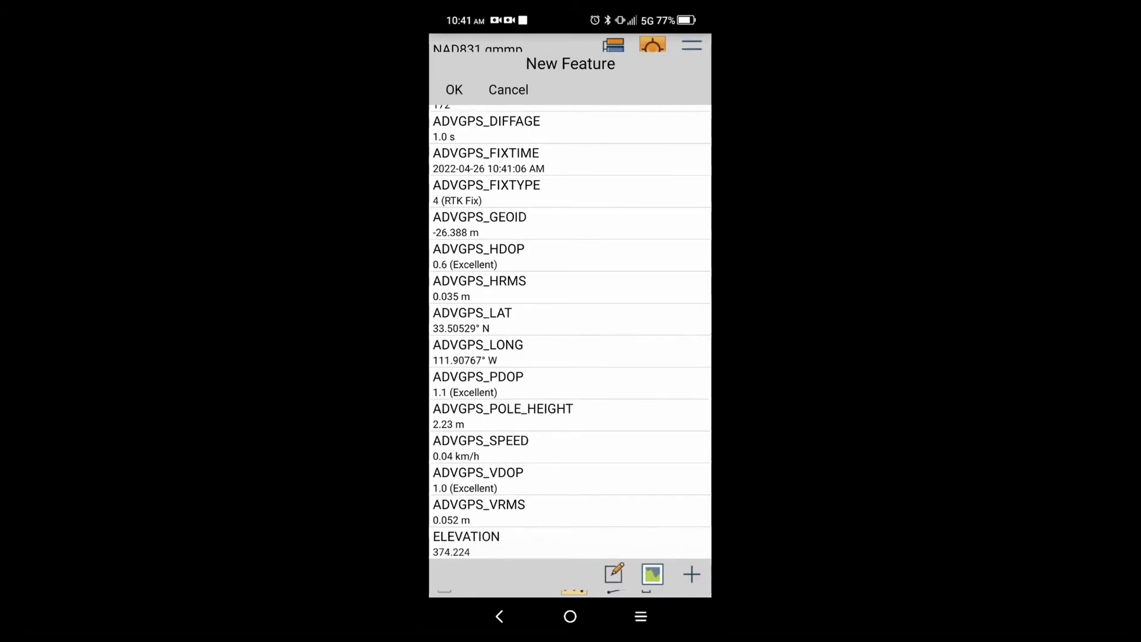
scroll(600, 407, "up", 5)
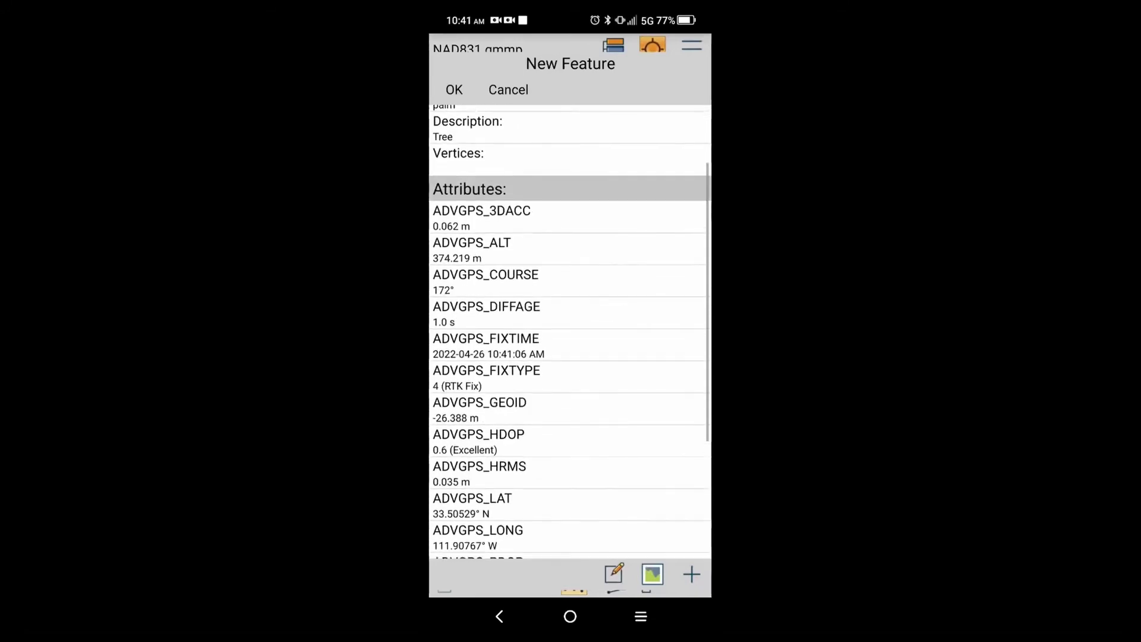
scroll(614, 394, "down", 2)
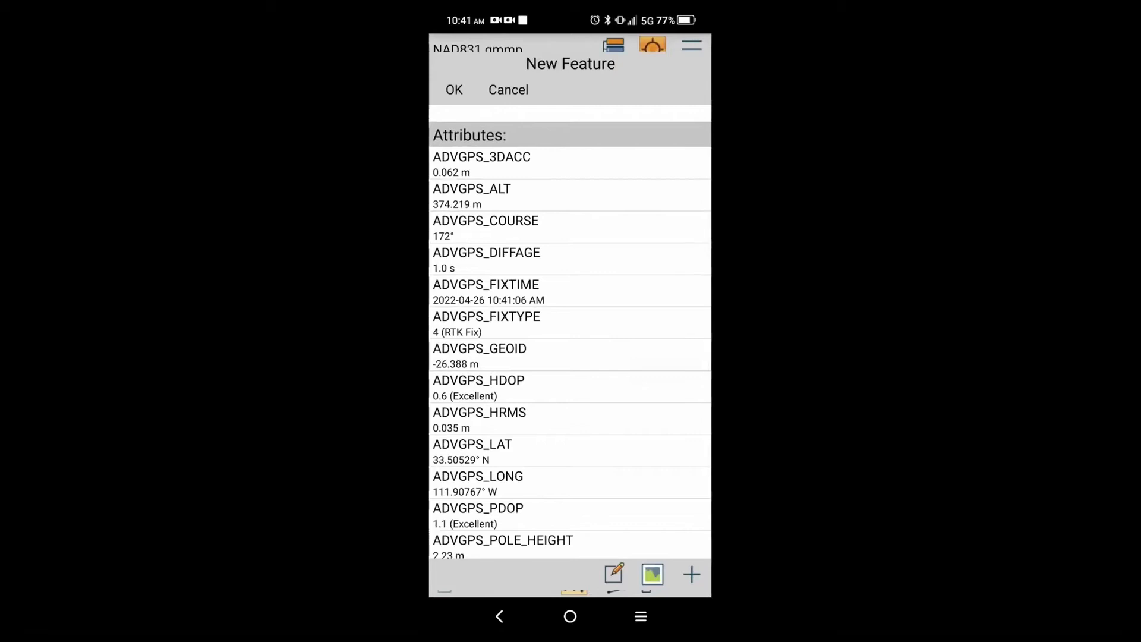
scroll(612, 400, "down", 3)
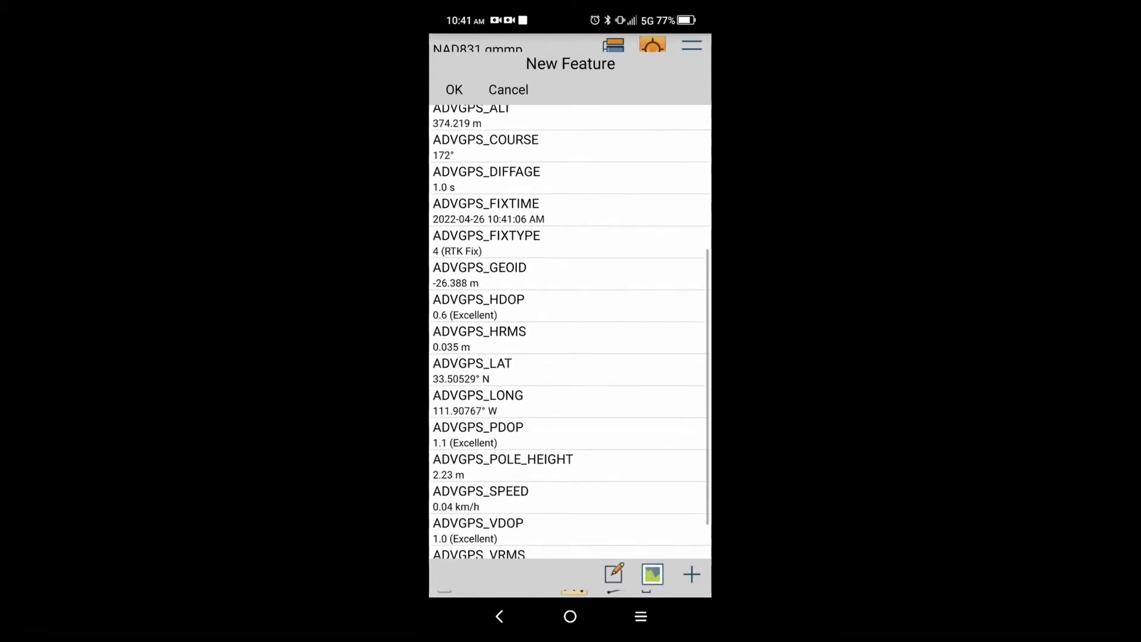
scroll(619, 412, "down", 2)
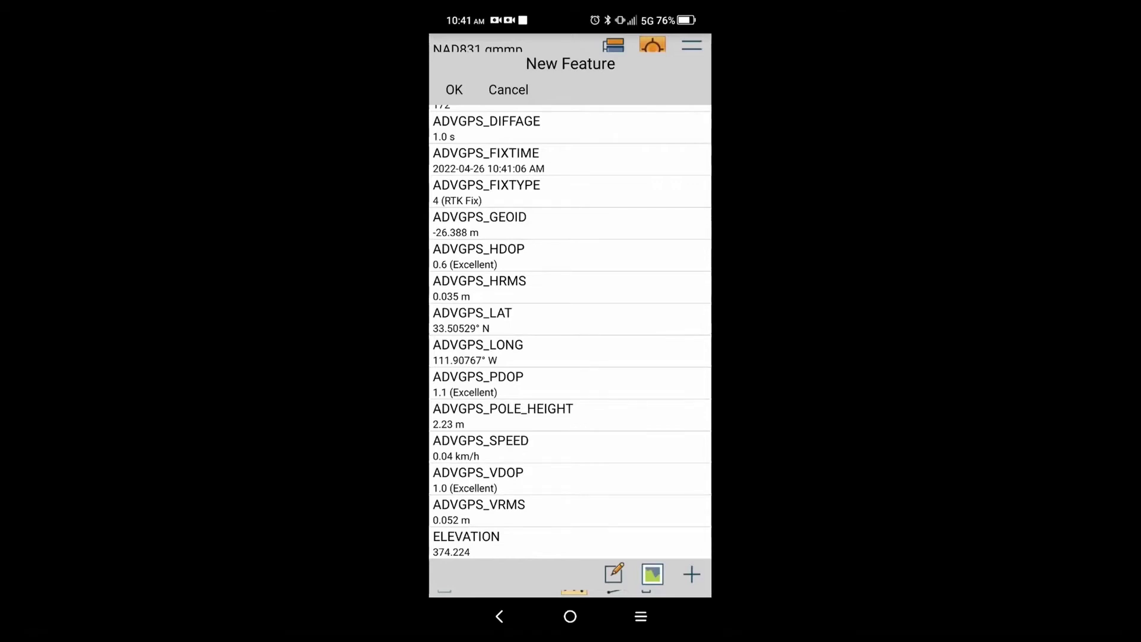
scroll(568, 307, "up", 3)
scroll(568, 307, "up", 5)
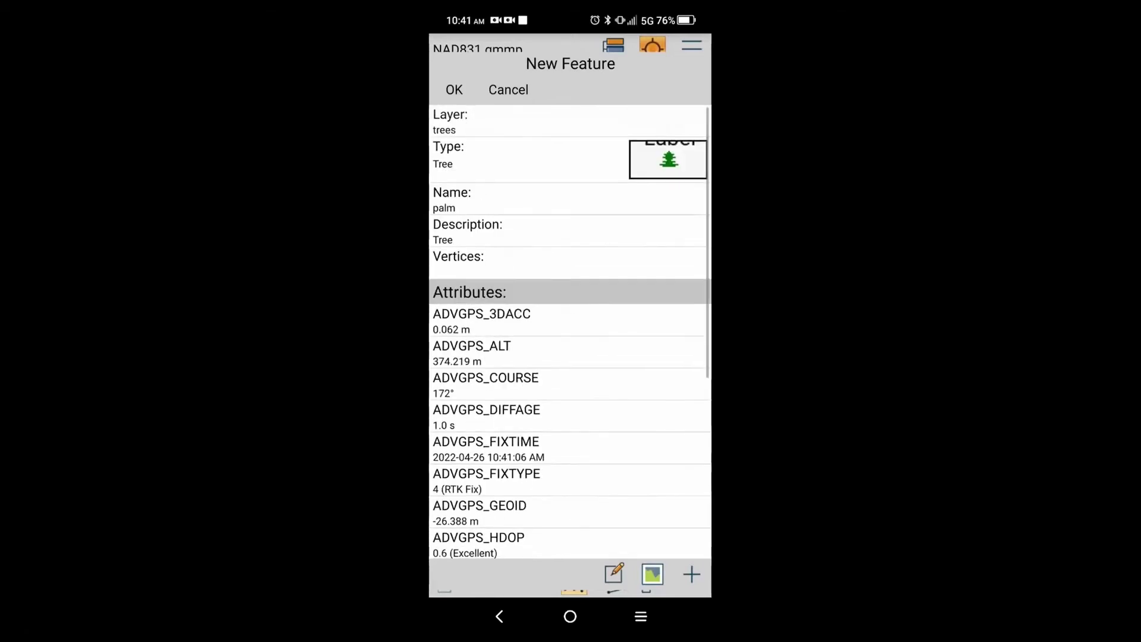
left_click(454, 89)
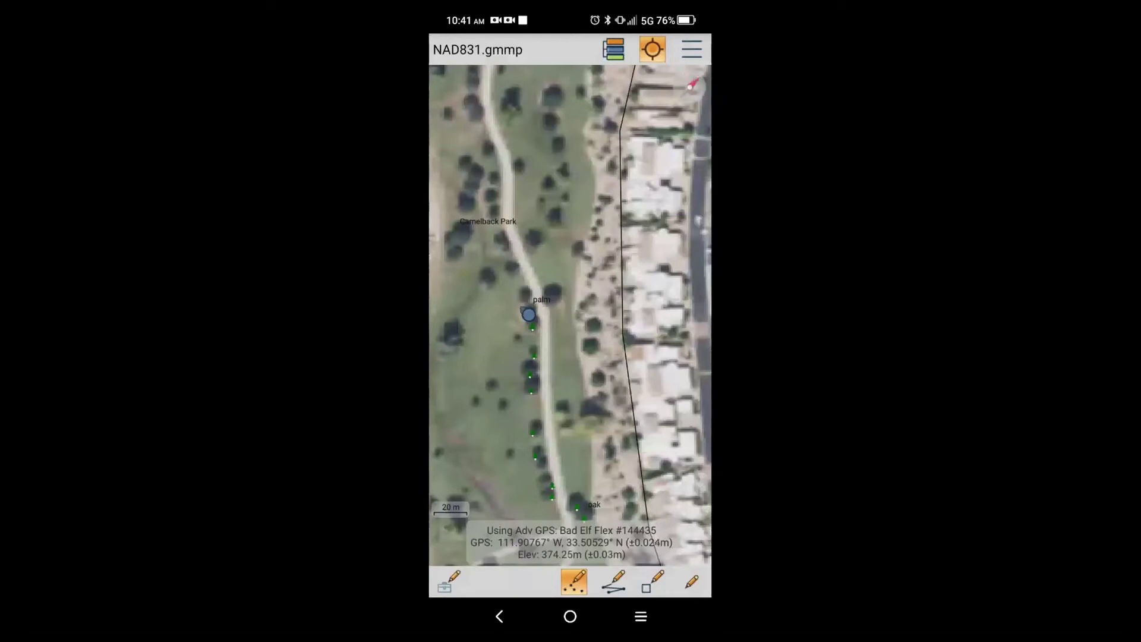
Switch from the phone's camera back to the NAD831.gmmp map in Global Mapper
left_click(688, 271)
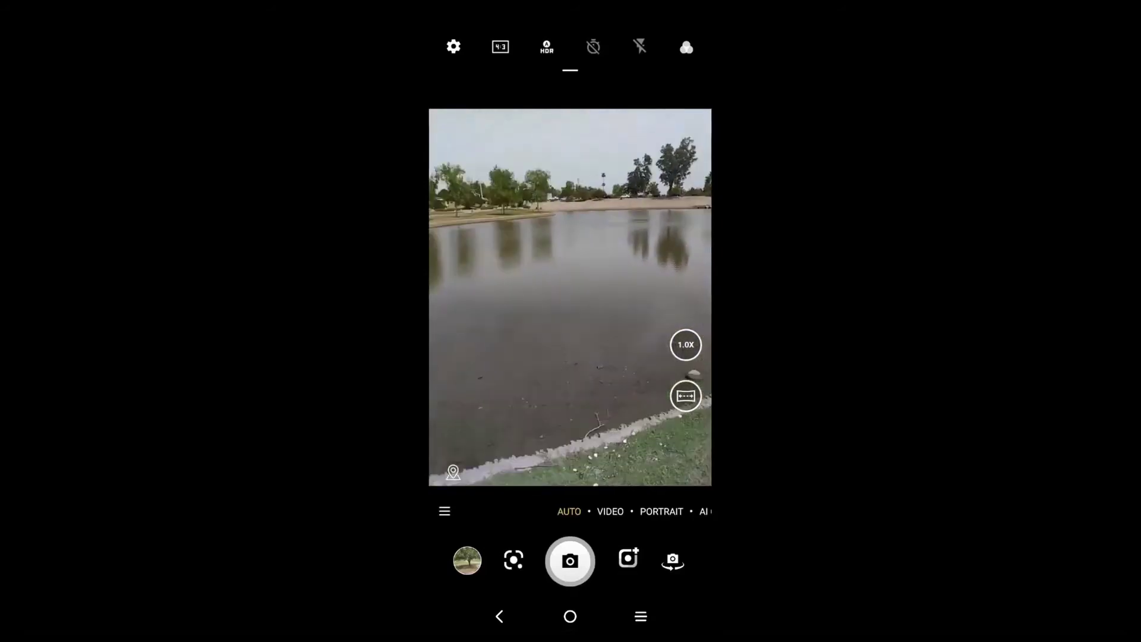
left_click(640, 616)
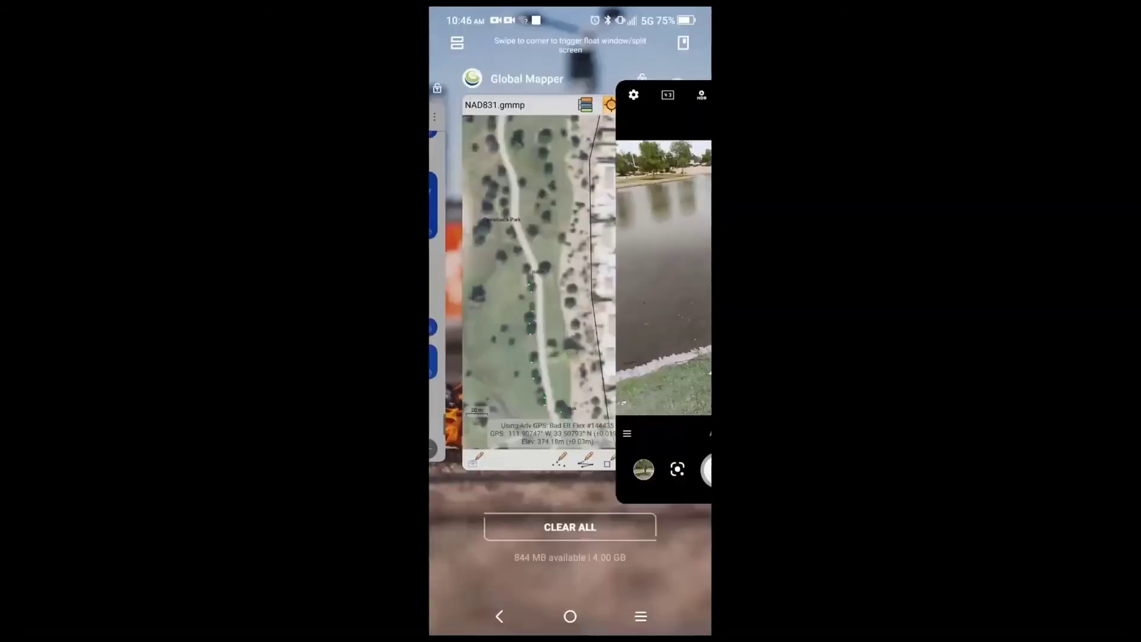
left_click(570, 280)
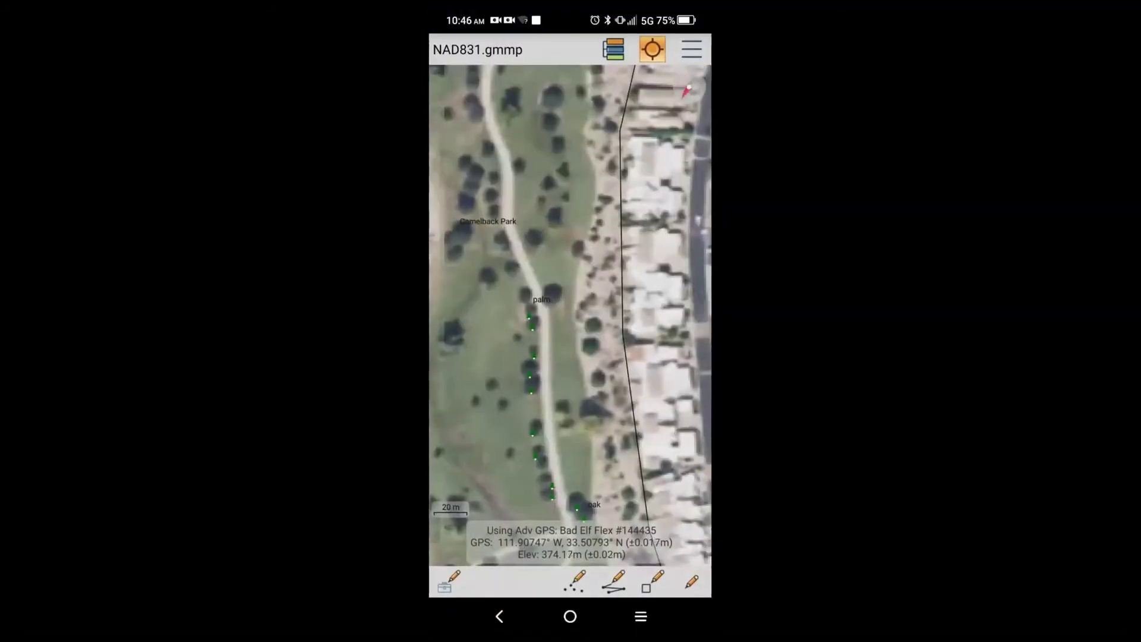
Record the pond outline as an area with GPS Auto Distance at 10 m, allowing simultaneous GPS point features, and finish the shape
left_click(654, 581)
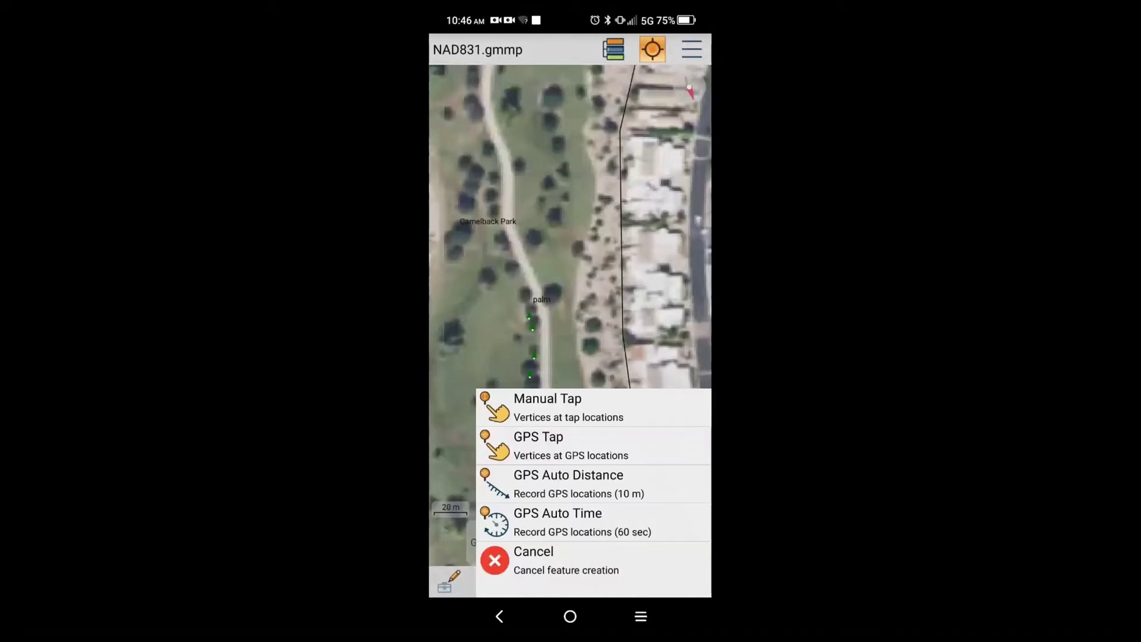
left_click(645, 487)
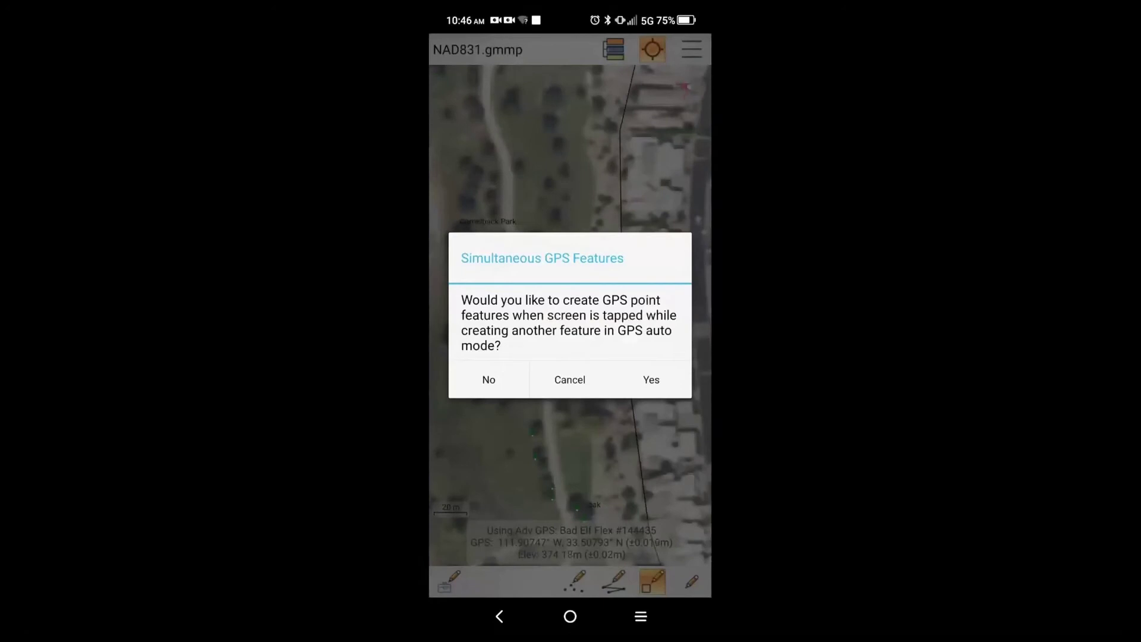
left_click(652, 379)
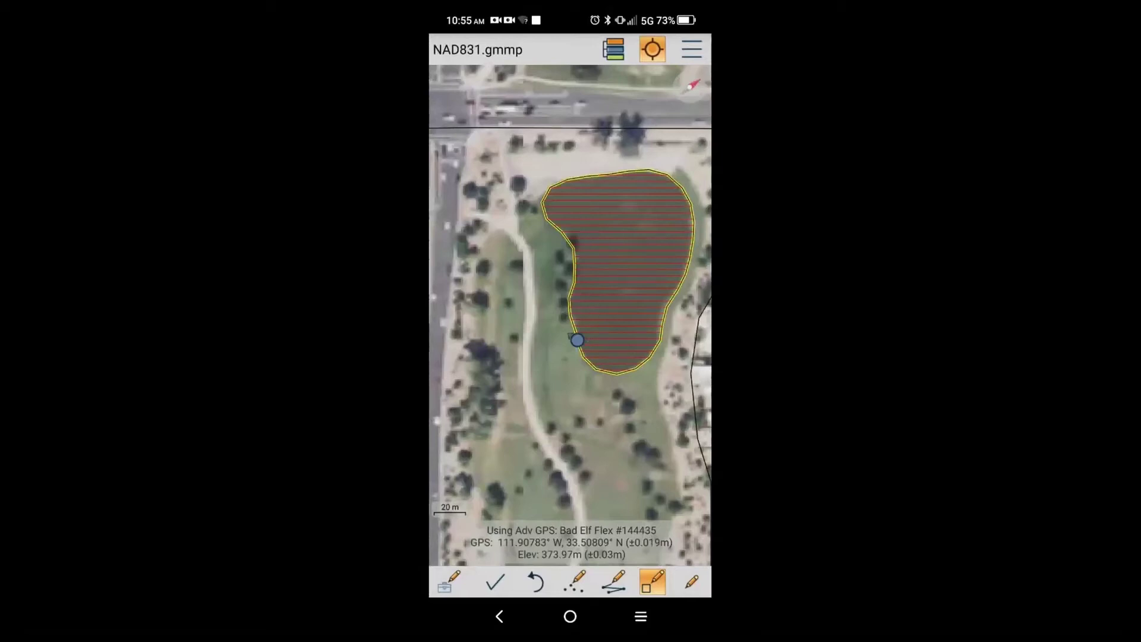
left_click(495, 582)
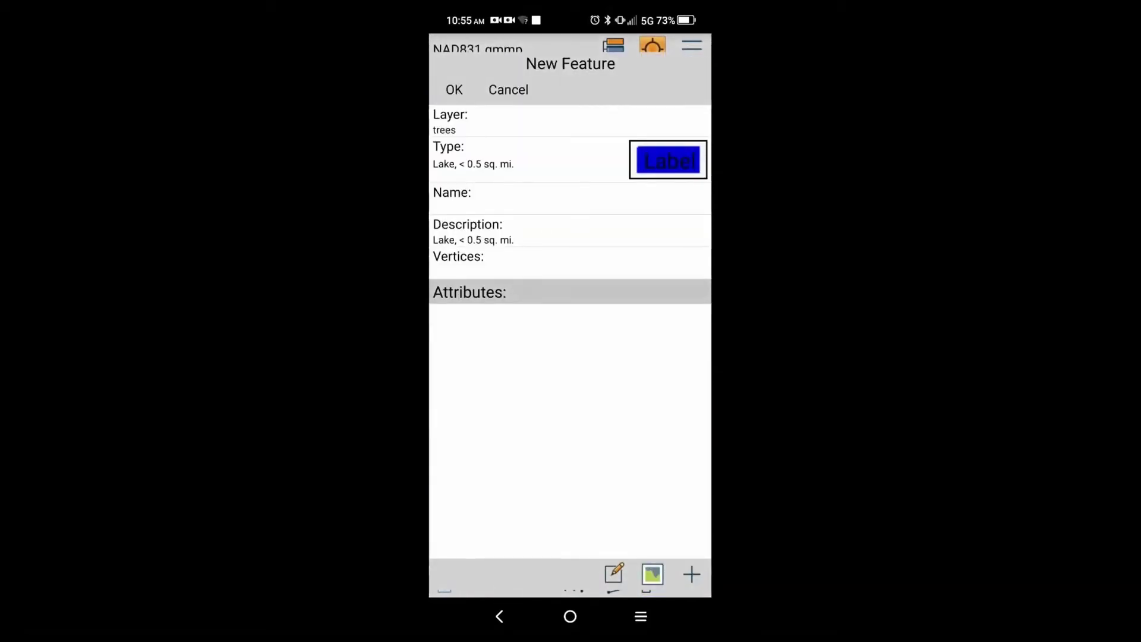
Assign the new pond area to the Lake layer
left_click(452, 122)
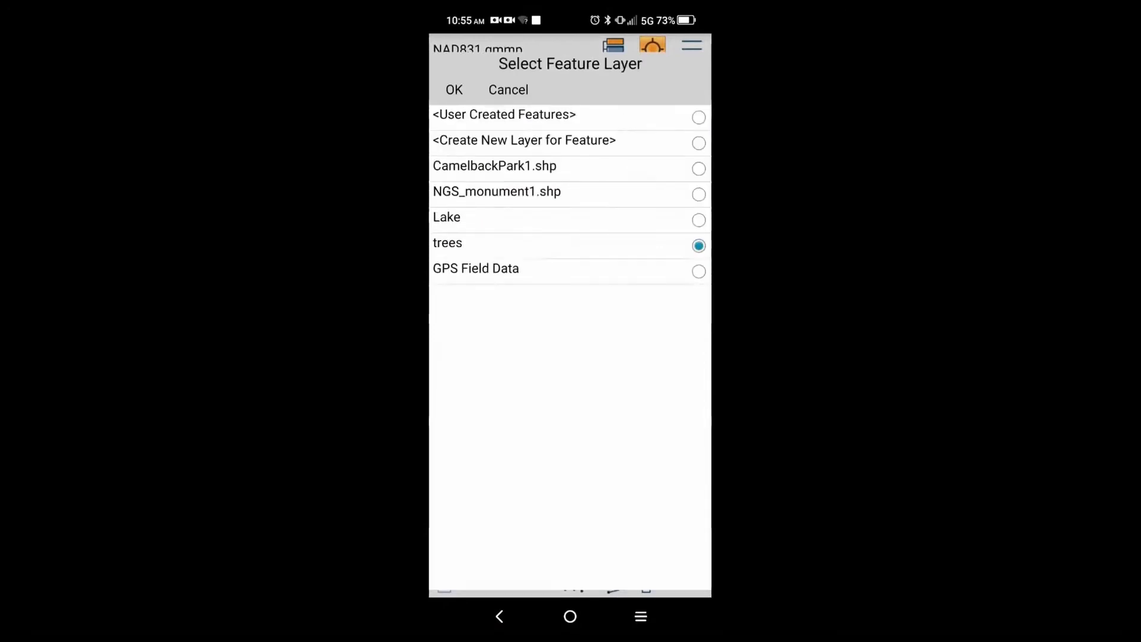
left_click(698, 220)
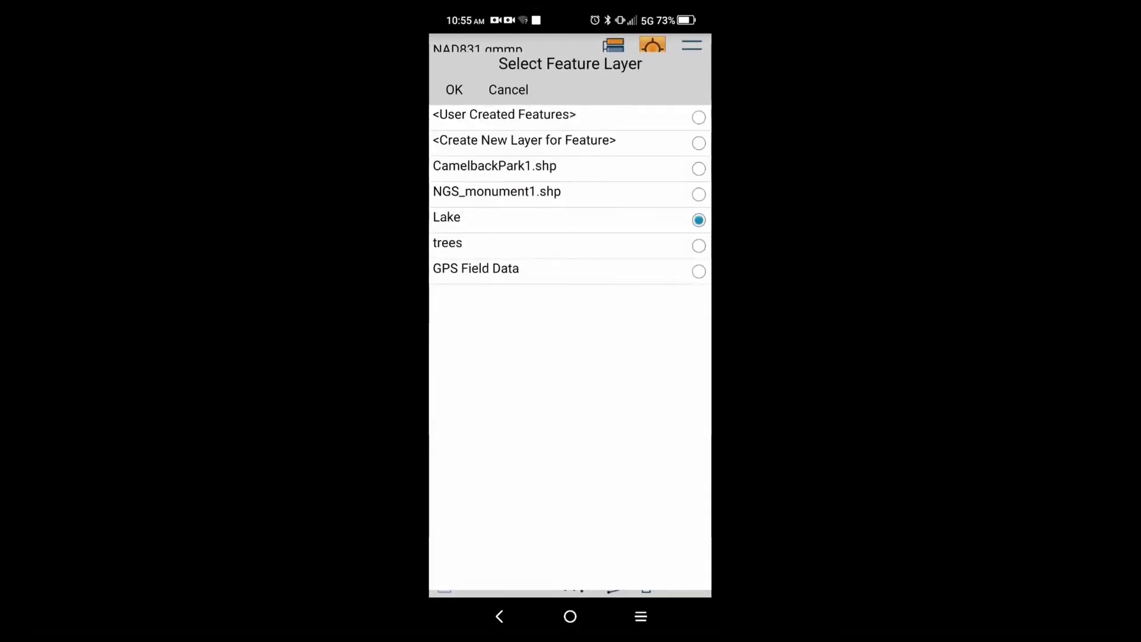
left_click(455, 89)
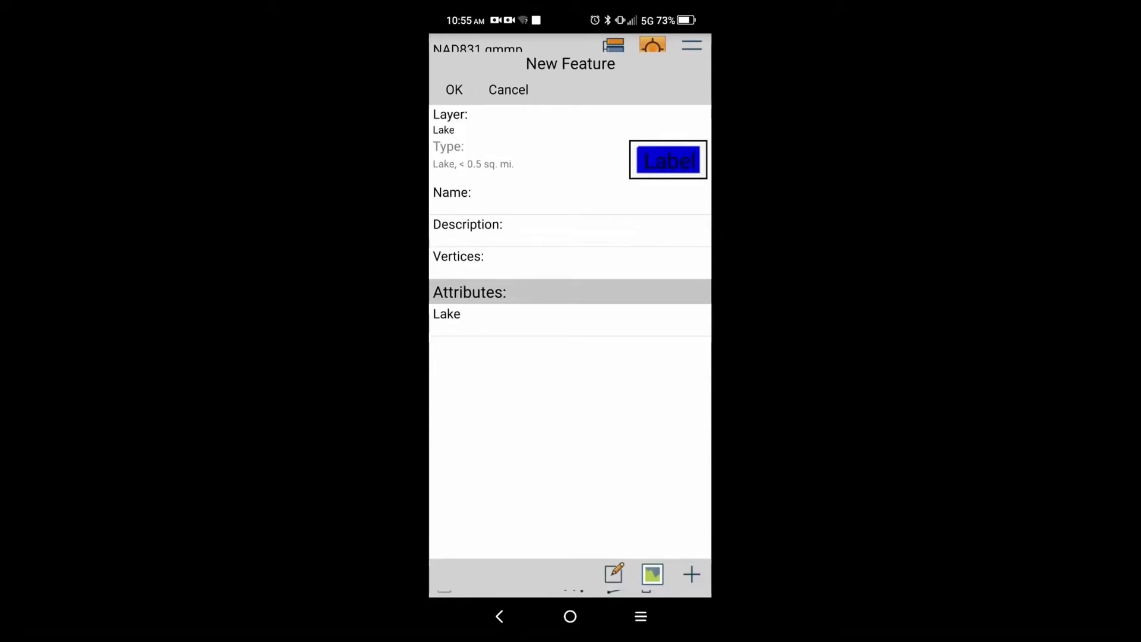
Name the new lake feature camelback and save it
left_click(452, 196)
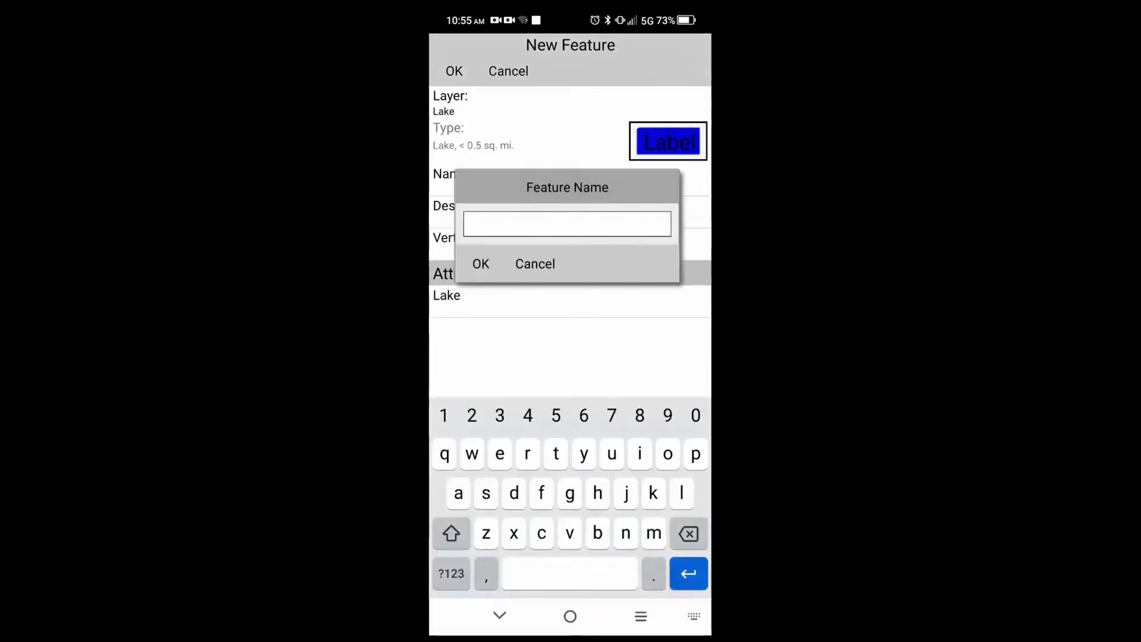
type("camelback")
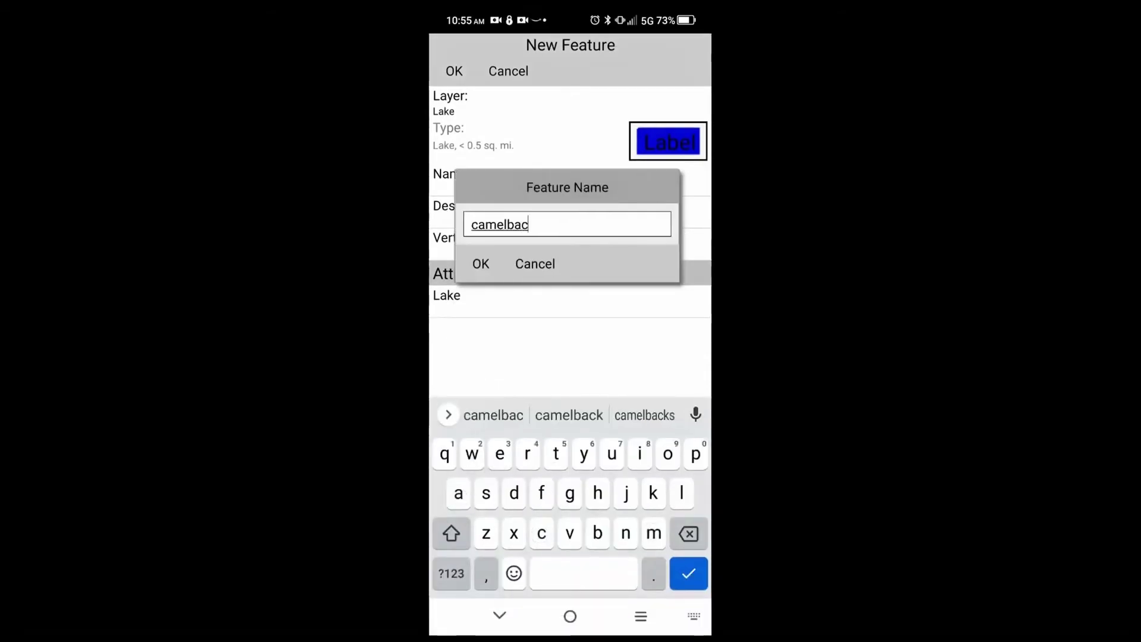
left_click(481, 264)
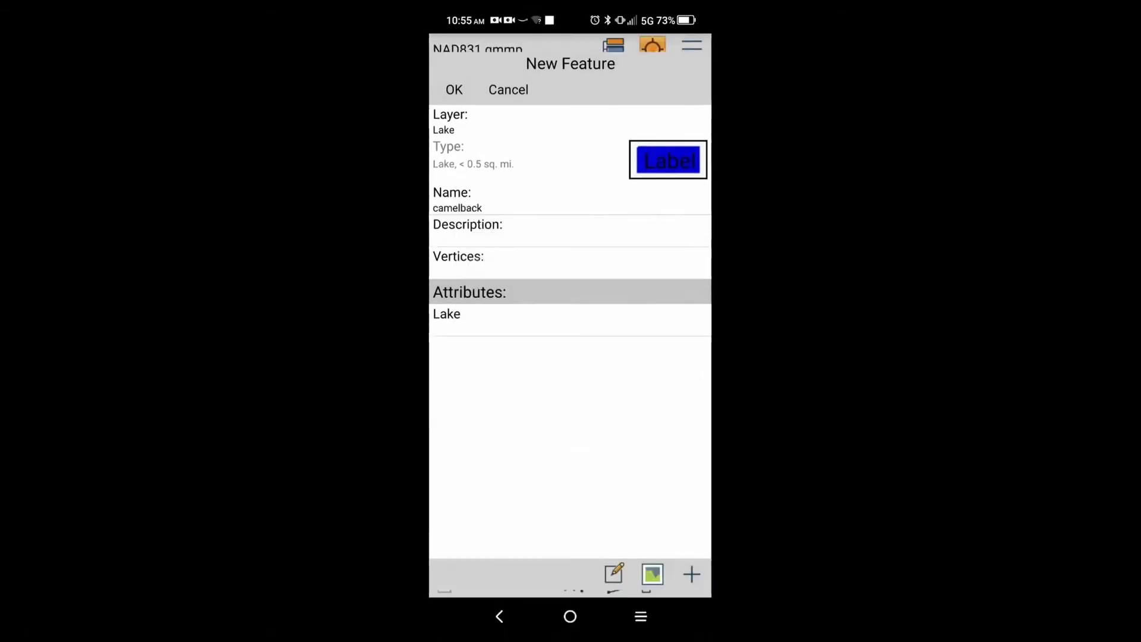
left_click(454, 71)
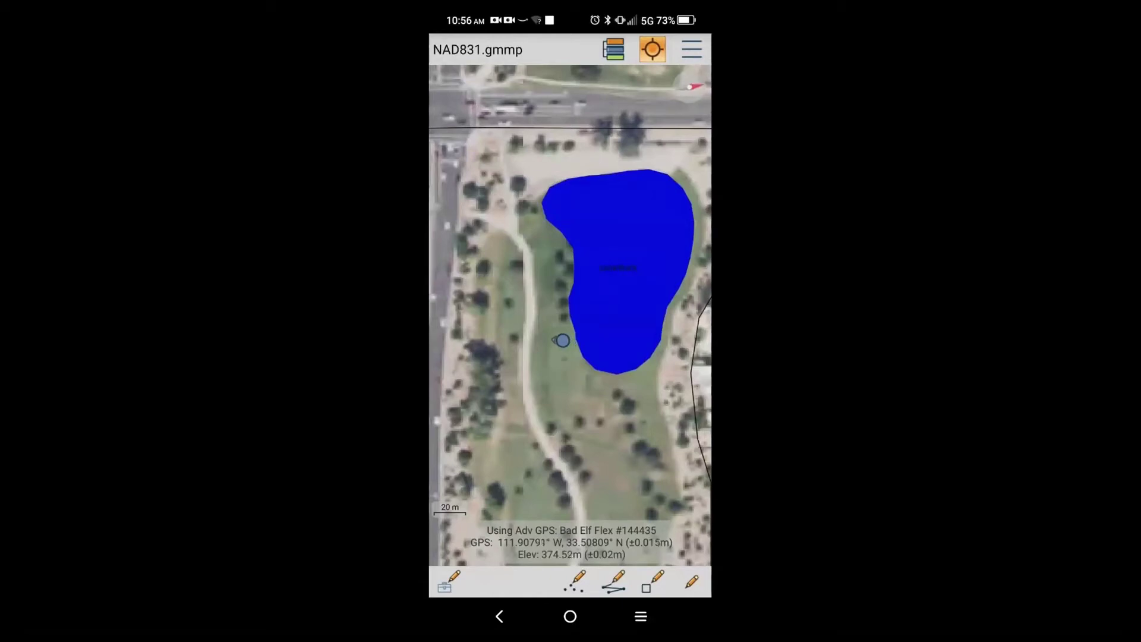
Record a line with GPS Auto Distance at 10 m, allow simultaneous GPS points, and choose the layer for a Tree point collected along it
left_click(614, 581)
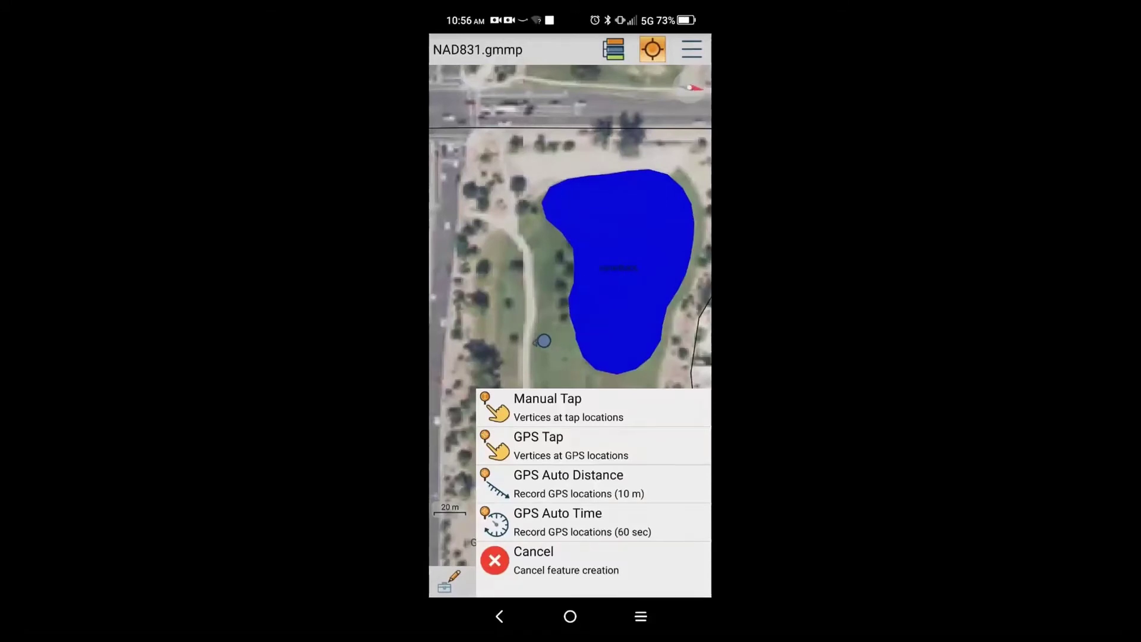
left_click(645, 485)
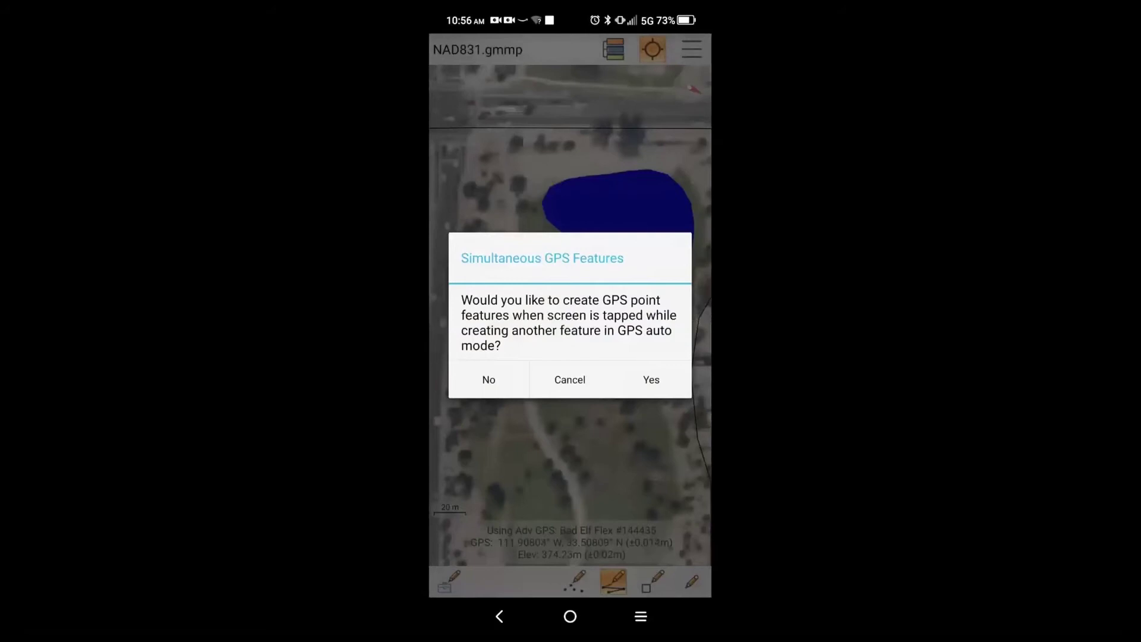
left_click(651, 382)
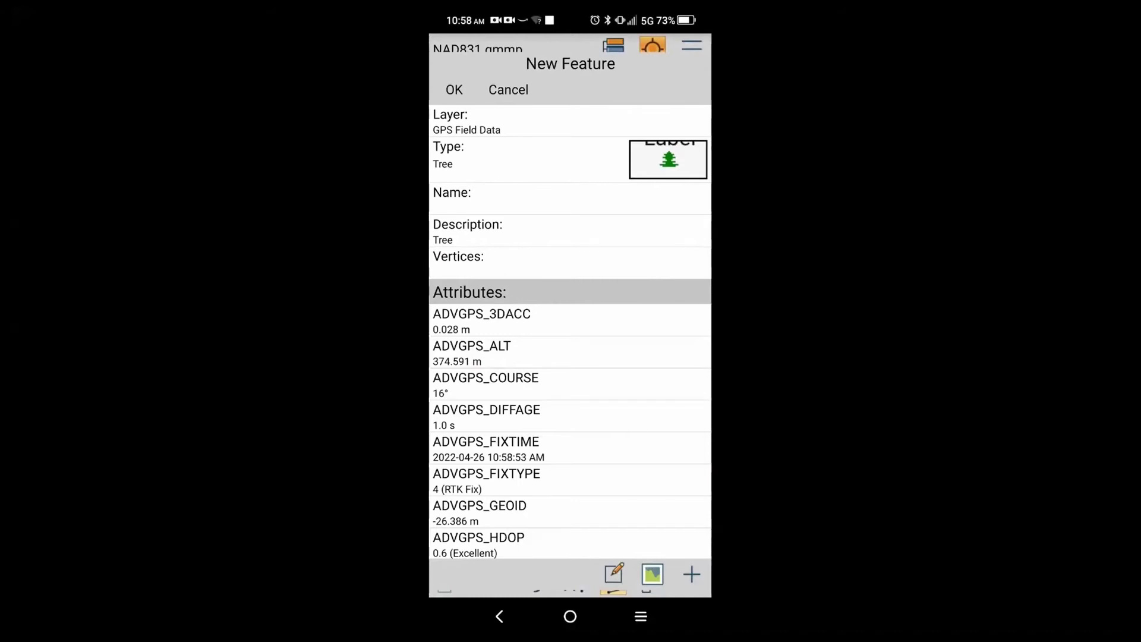
left_click(698, 220)
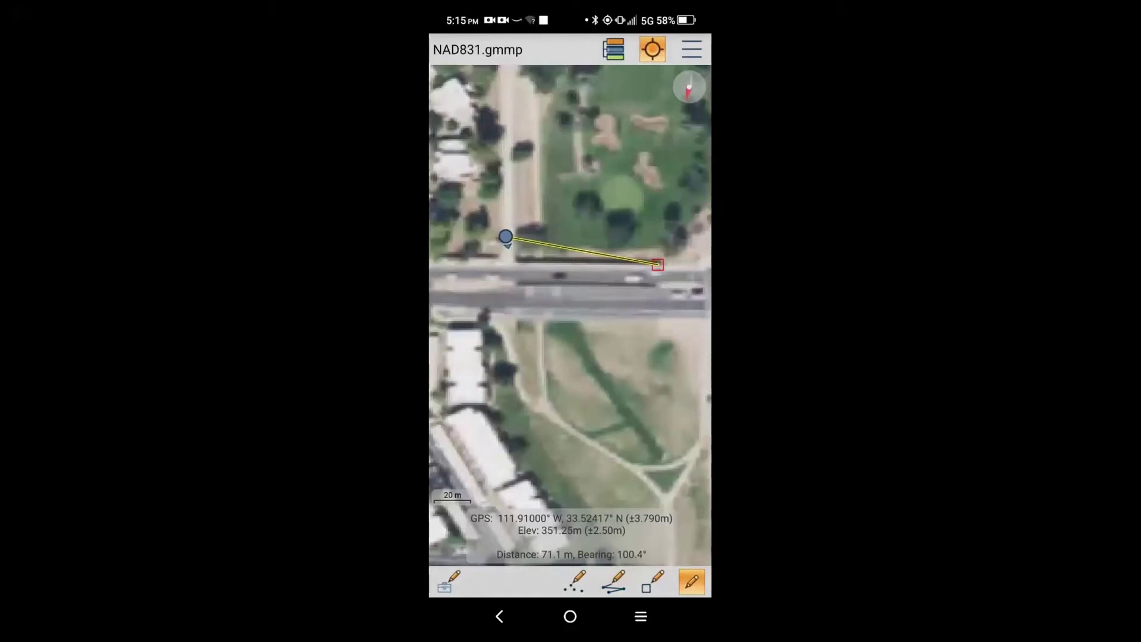
Locate and select the NGS monument point beside the road on the NAD831.gmmp map
left_click(570, 315)
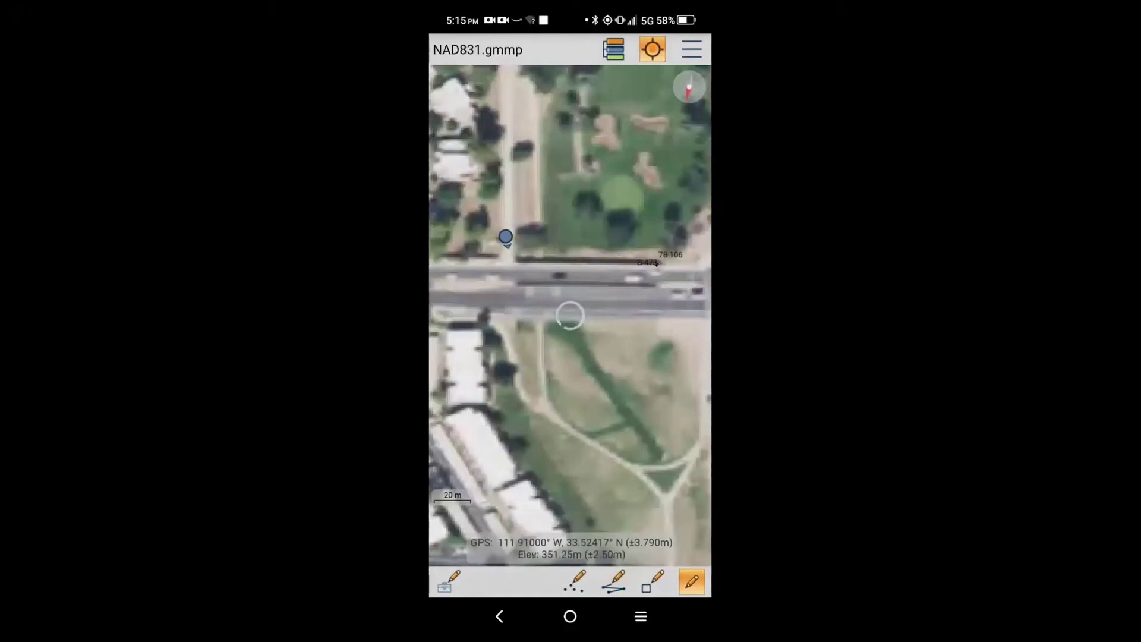
left_click(635, 377)
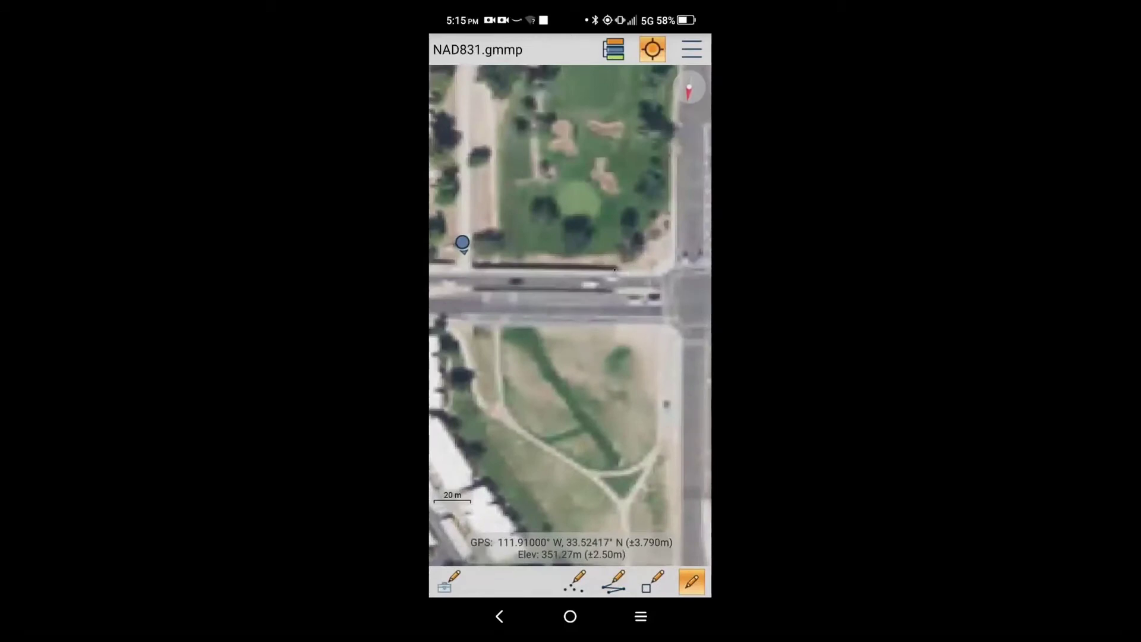
left_click(614, 269)
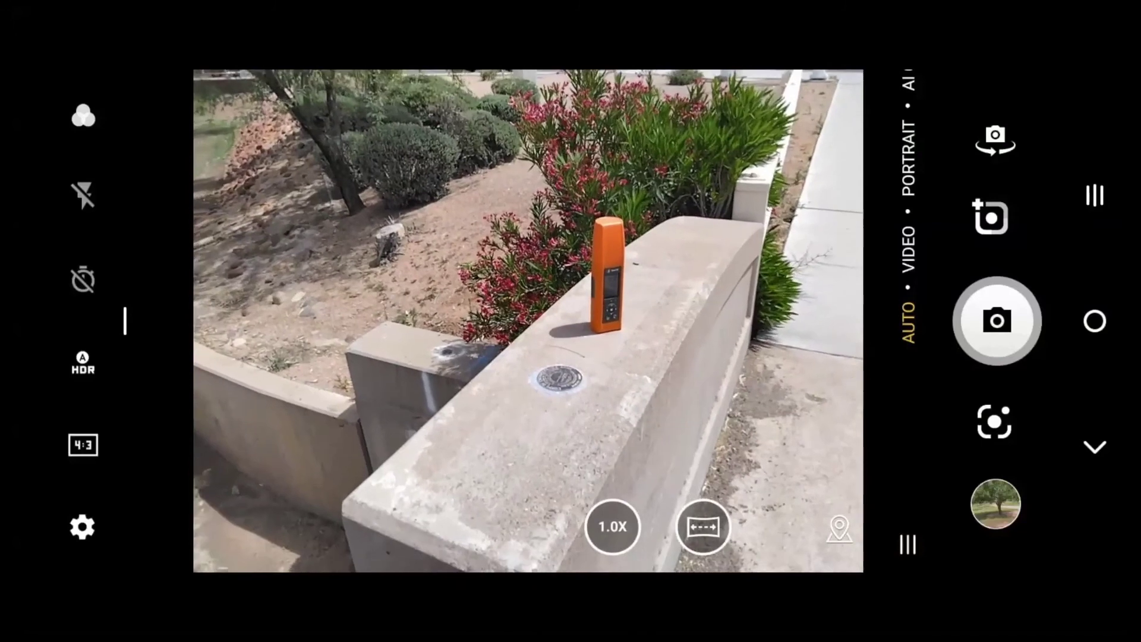
left_click(484, 111)
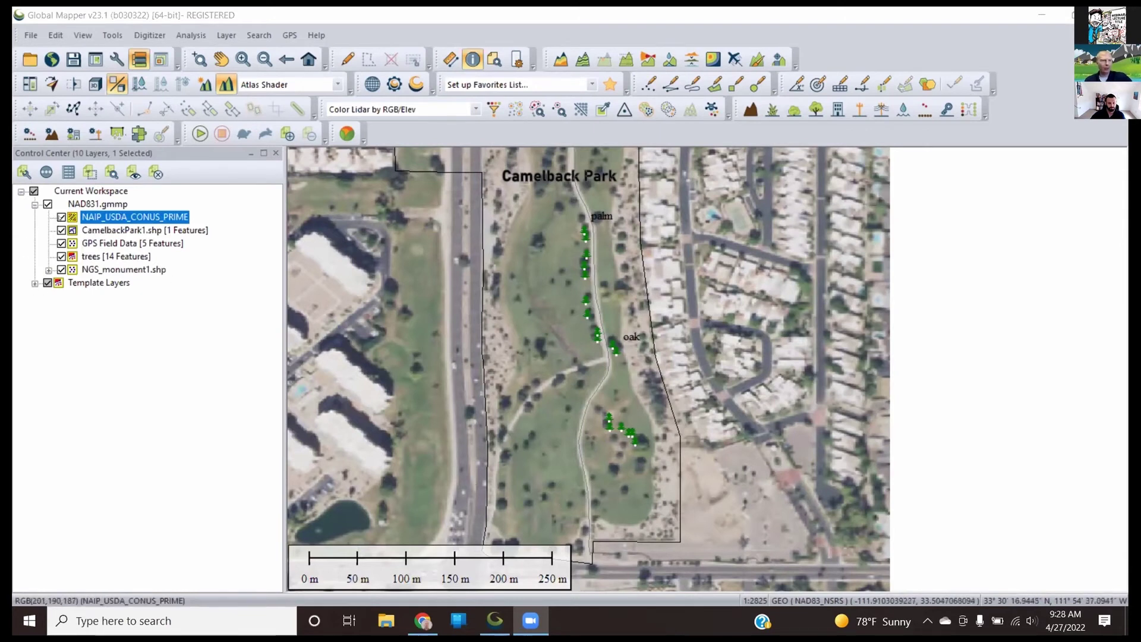
In desktop Global Mapper, hide the NAIP_USDA_CONUS_PRIME imagery layer of the NAD831.gmmp package
key("space")
scroll(678, 357, "down", 1)
scroll(666, 380, "up", 1)
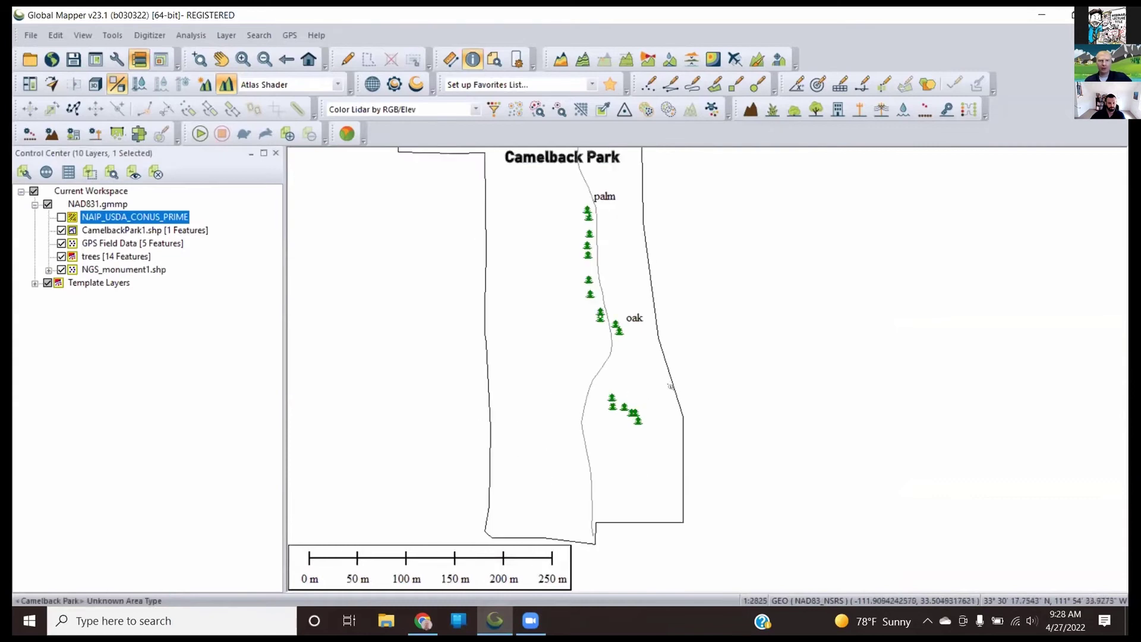
Compare the horizontal and vertical GPS accuracy attributes of the two adjacent tree points south of the oak
scroll(588, 404, "up", 1)
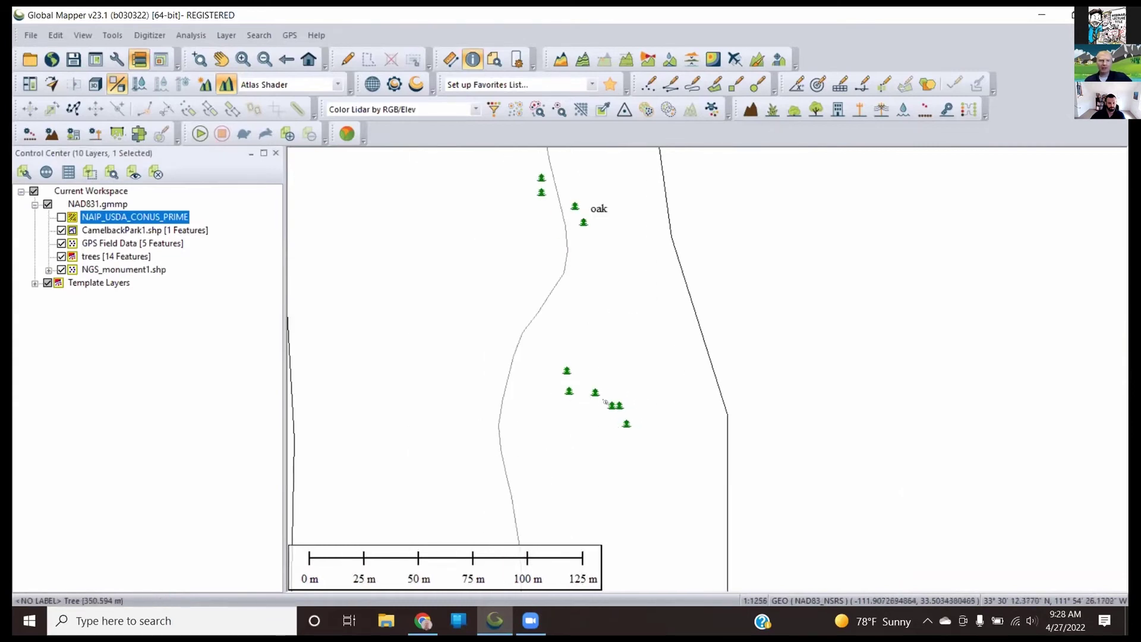
left_click(607, 404)
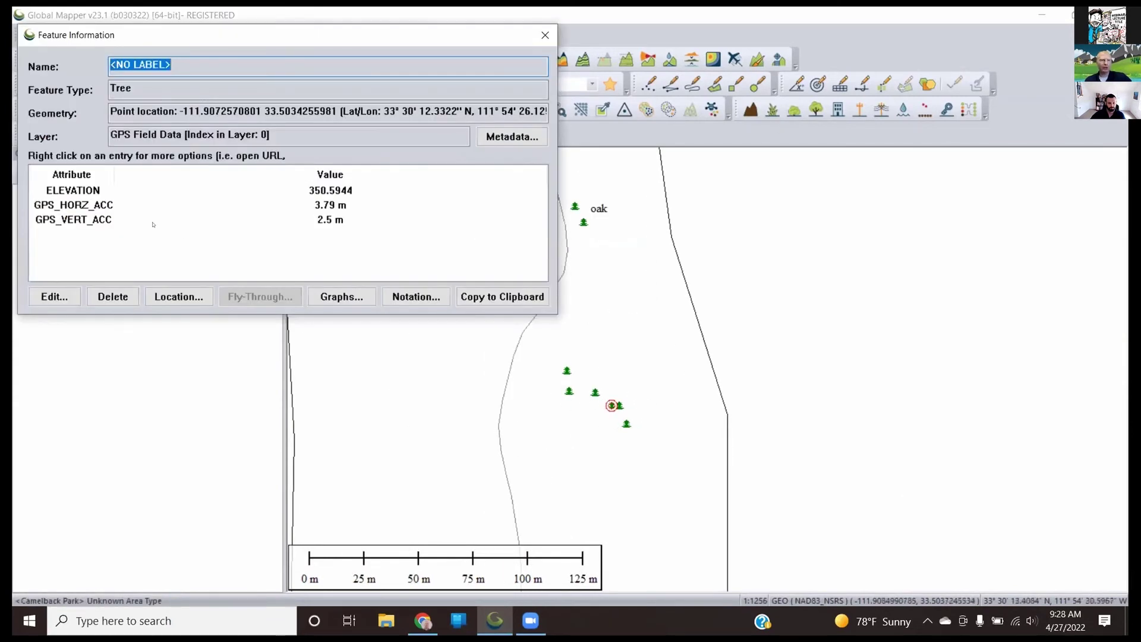
left_click(481, 405)
left_click(481, 405)
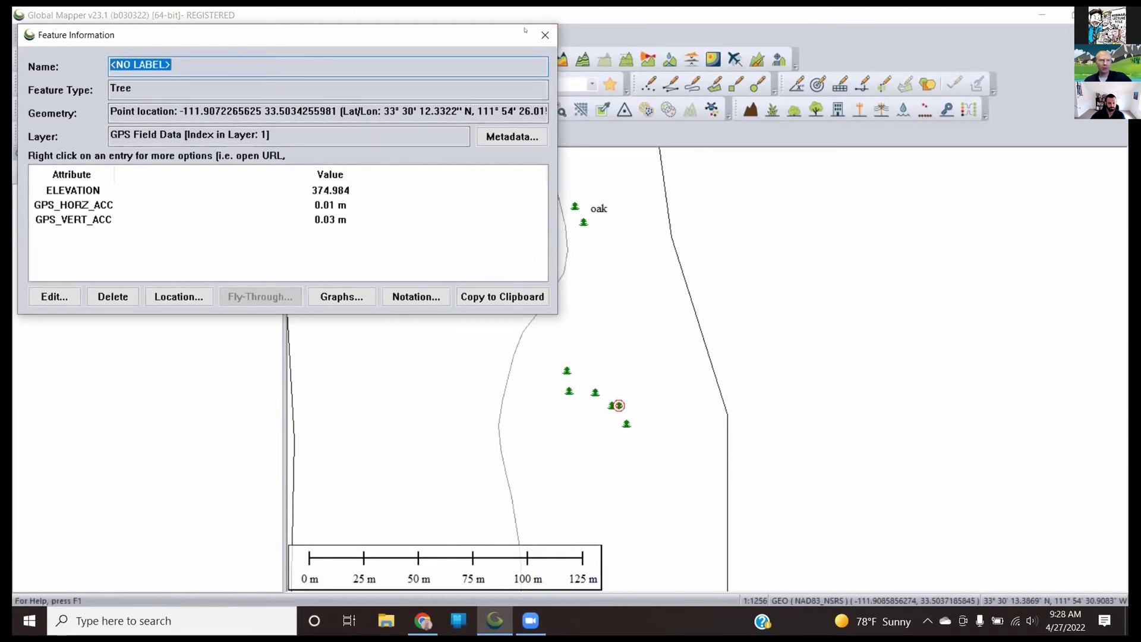
left_click(545, 35)
Inspect the feature information of the trail line and the camelback lake area
scroll(614, 190, "down", 3)
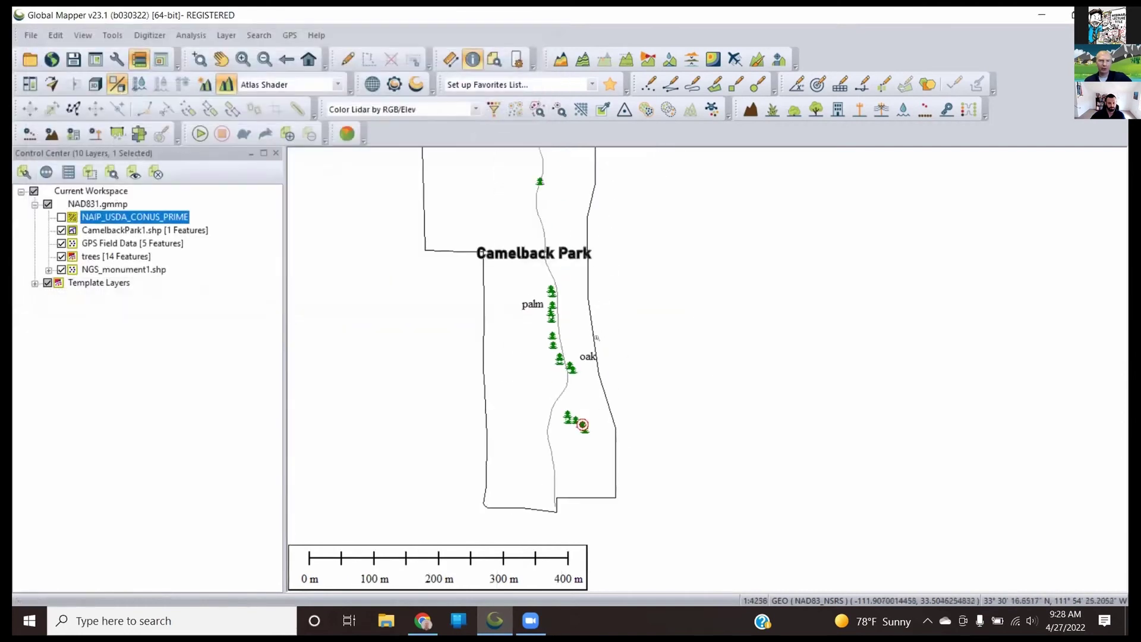
left_click(536, 215)
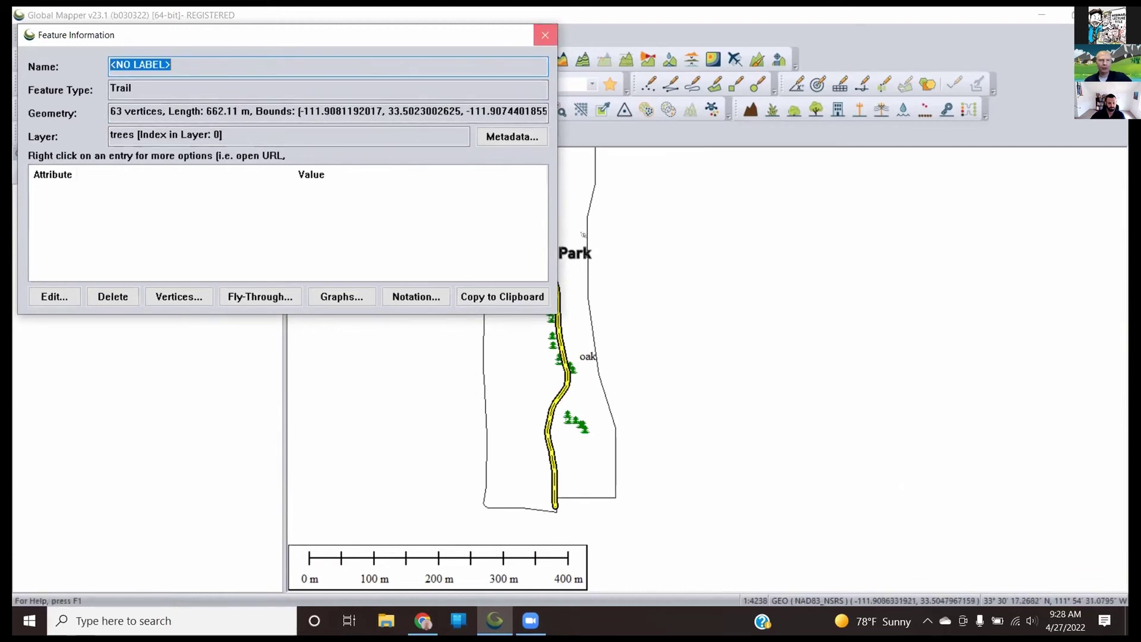
left_click(545, 35)
left_click(557, 188)
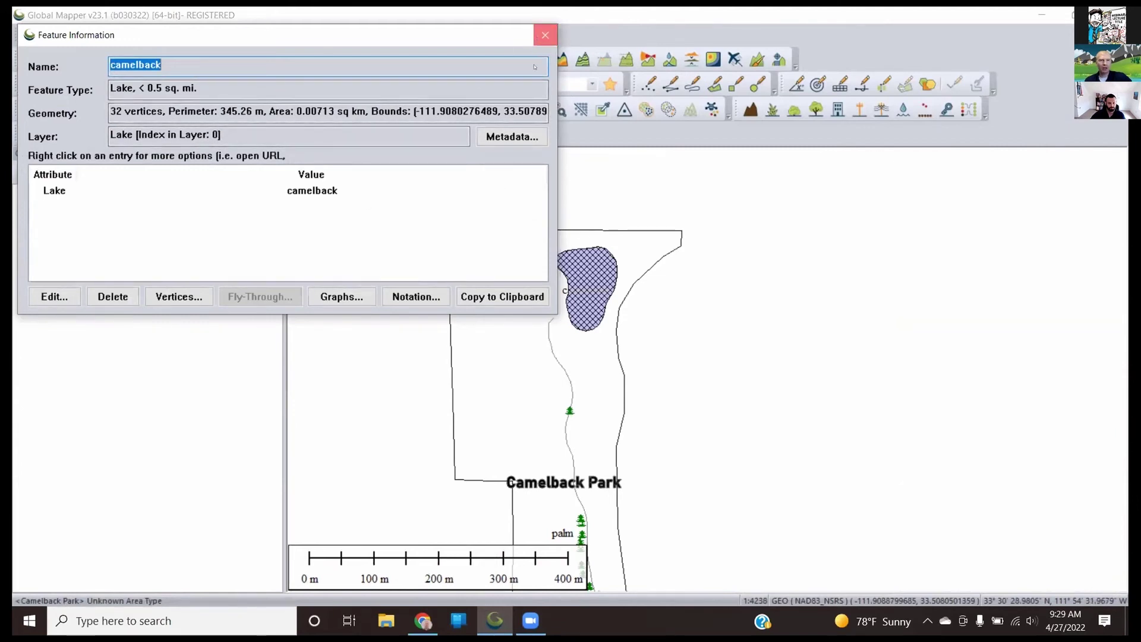
left_click(545, 36)
Examine the spacing of the NGS monument points at close range and inspect the ngs timed point's feature information
scroll(629, 216, "down", 1)
left_click_drag(629, 217, 604, 443)
scroll(604, 443, "down", 2)
scroll(603, 406, "up", 10)
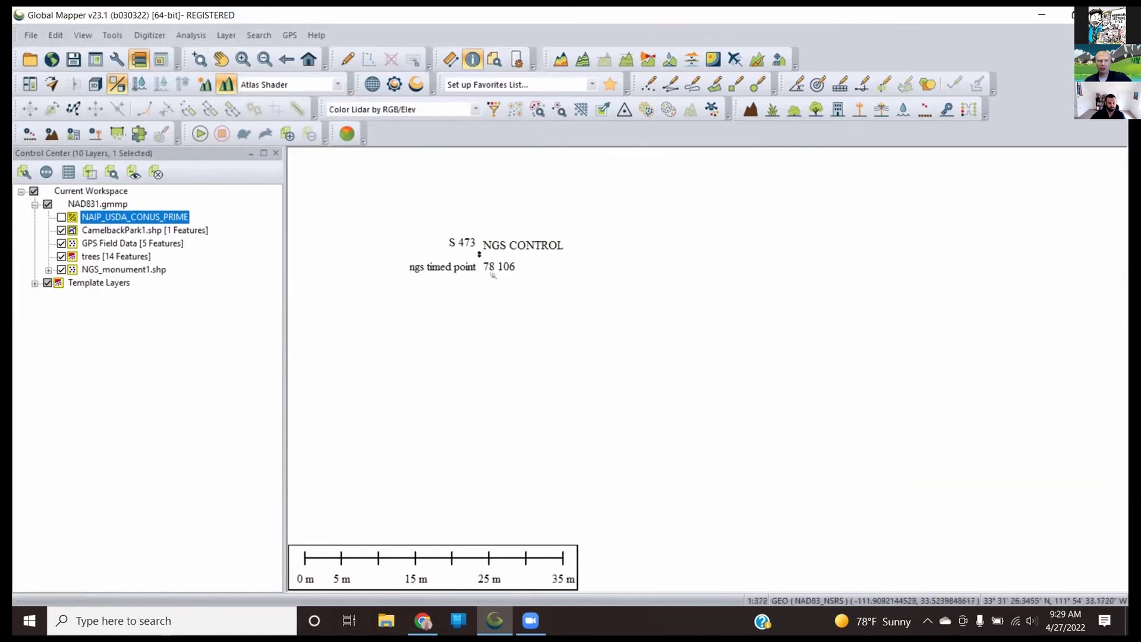
scroll(653, 422, "up", 8)
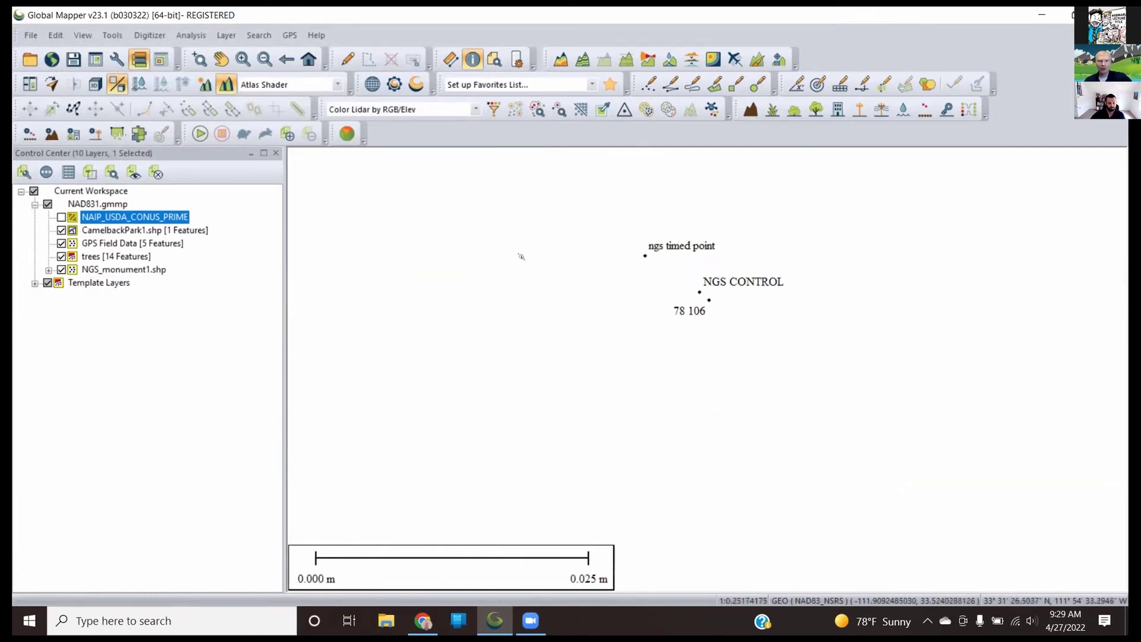
left_click_drag(753, 319, 659, 332)
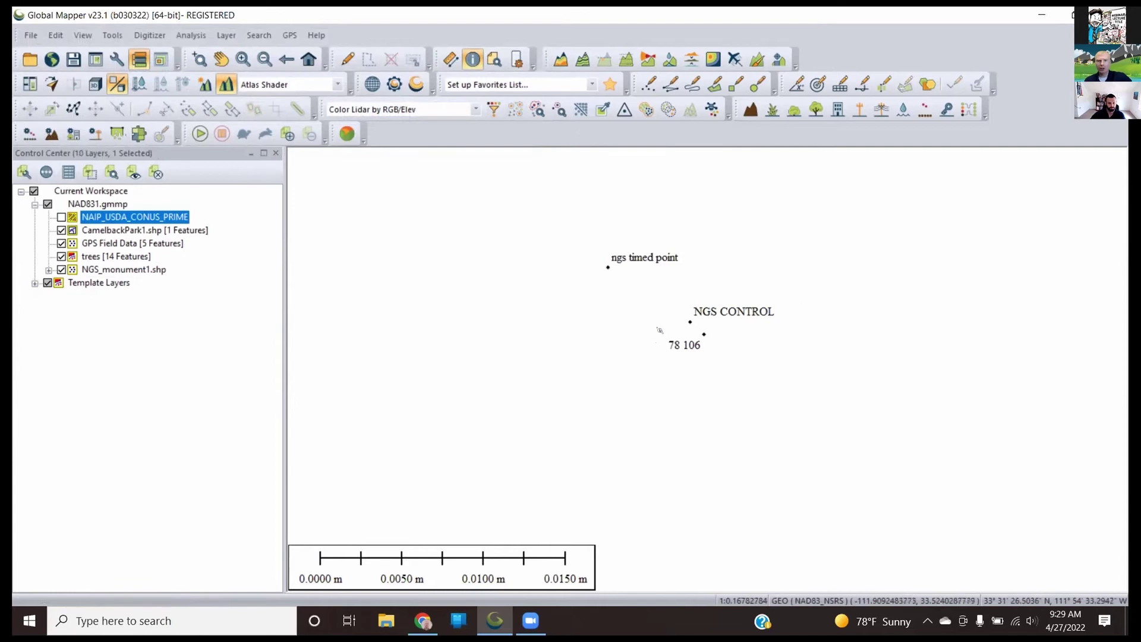
left_click(687, 313)
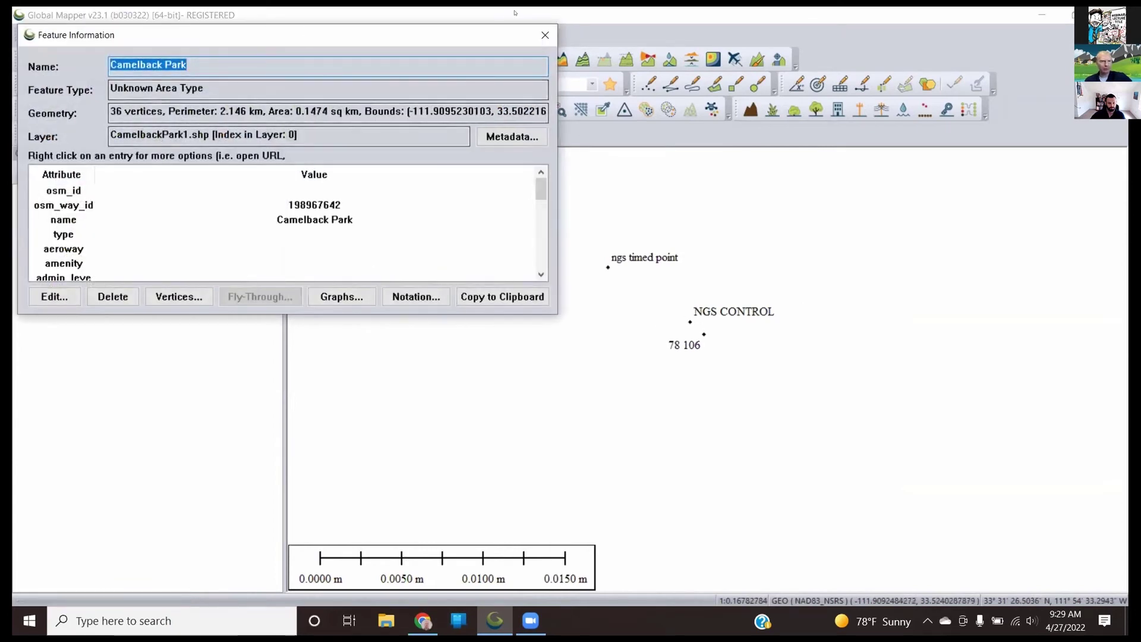
left_click(545, 35)
scroll(805, 374, "down", 8)
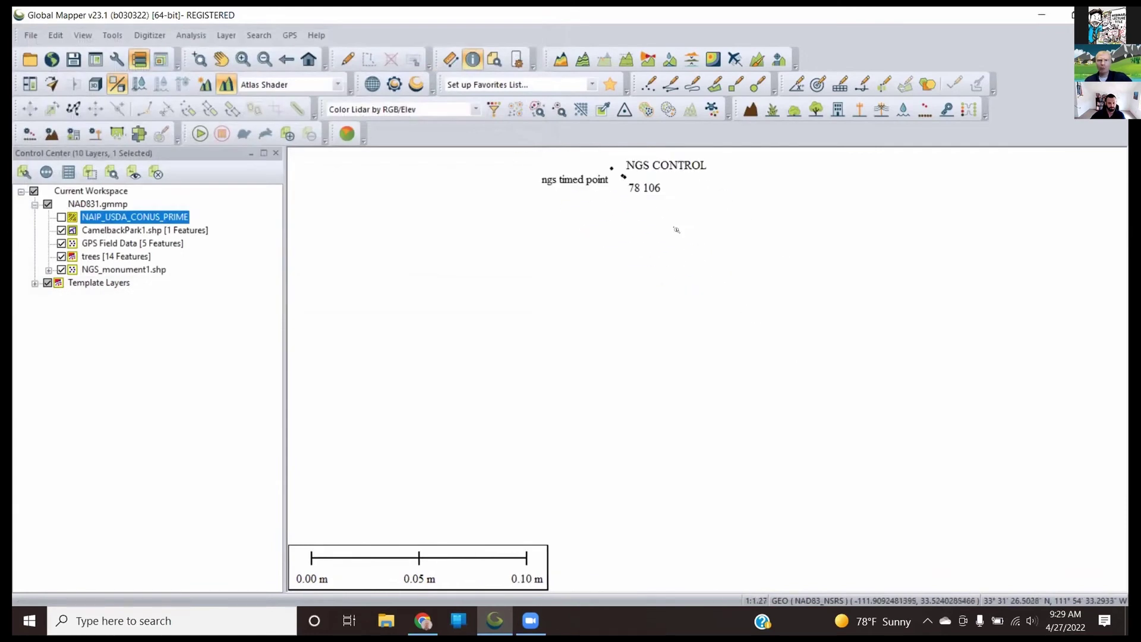
left_click(735, 328)
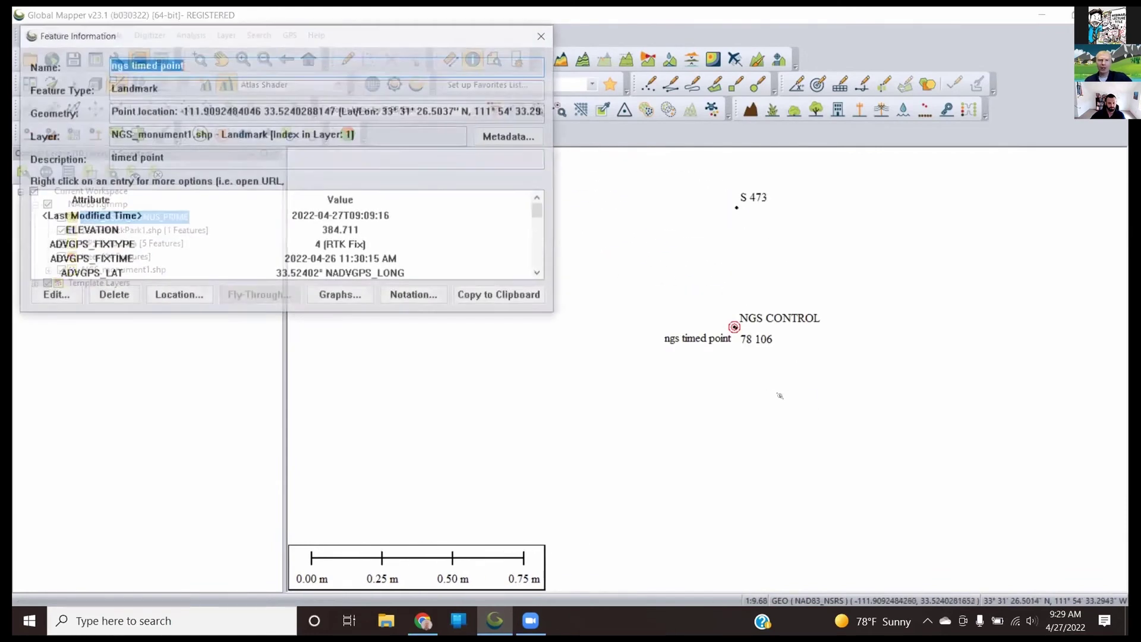
Return the map view from the NGS monument to the tree points south of the oak in Camelback Park
left_click_drag(780, 423, 573, 229)
scroll(632, 420, "down", 7)
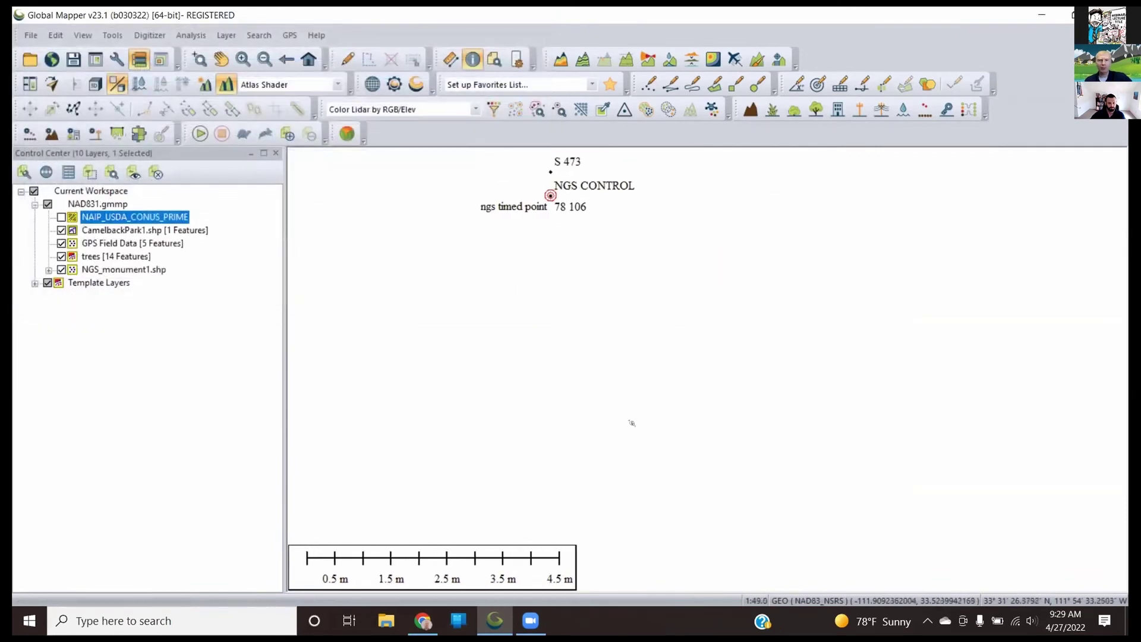
scroll(668, 256, "down", 5)
left_click_drag(808, 458, 697, 252)
scroll(699, 263, "down", 5)
scroll(699, 264, "down", 2)
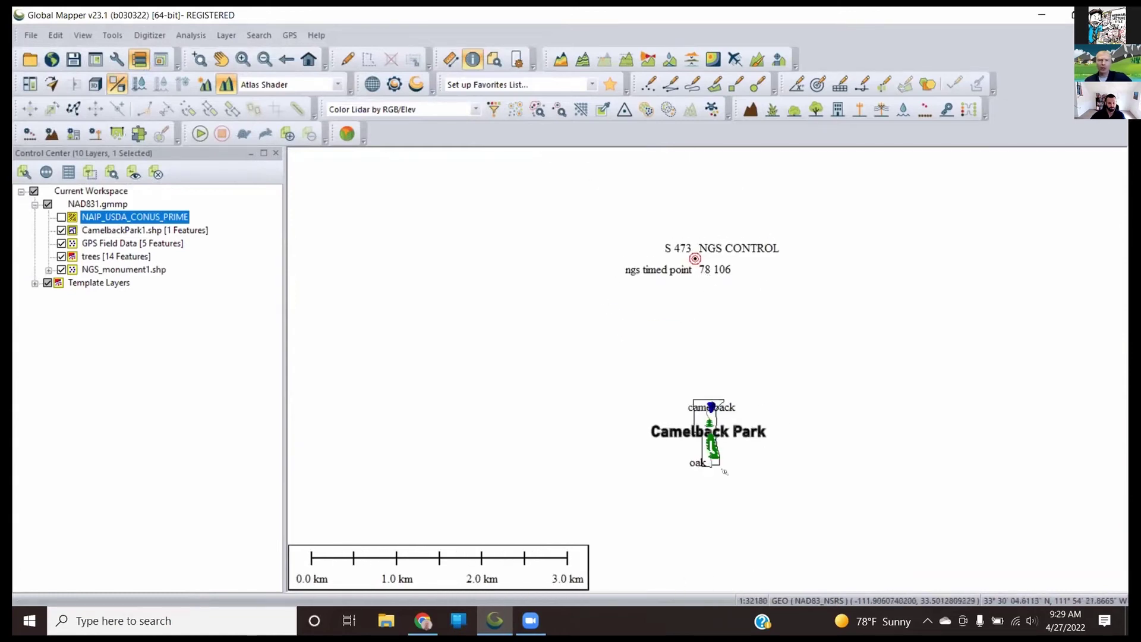
scroll(716, 416, "up", 8)
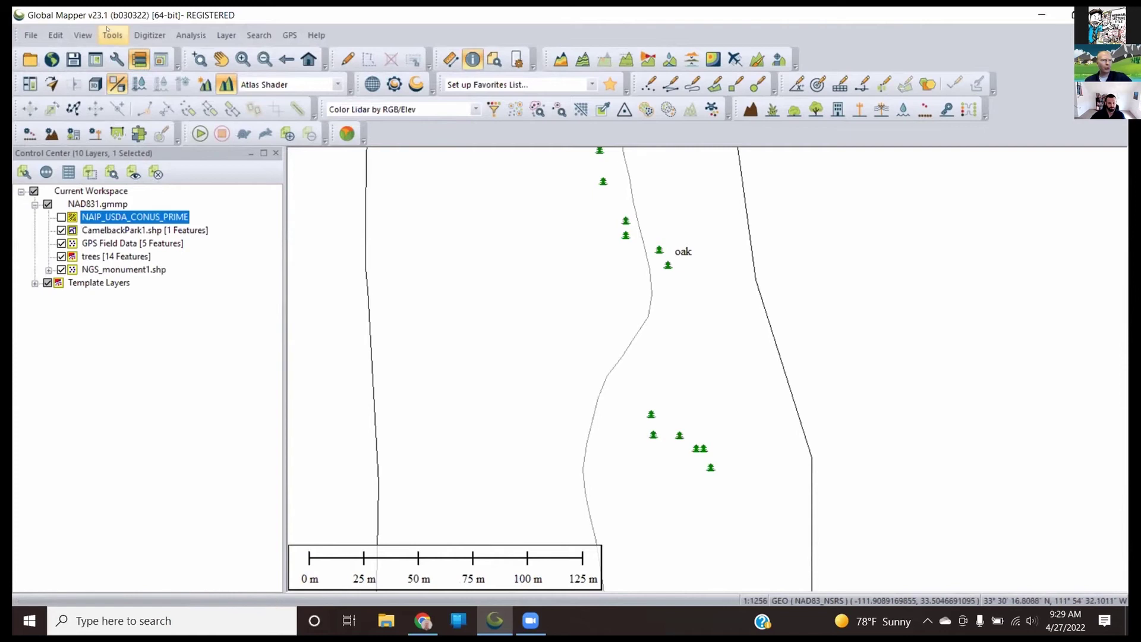
Set the workspace projection to State Plane Coordinate System, zone Arizona Central (FIPS 202), datum NAD83 (NSRS2011), in international feet
left_click(111, 35)
left_click(149, 347)
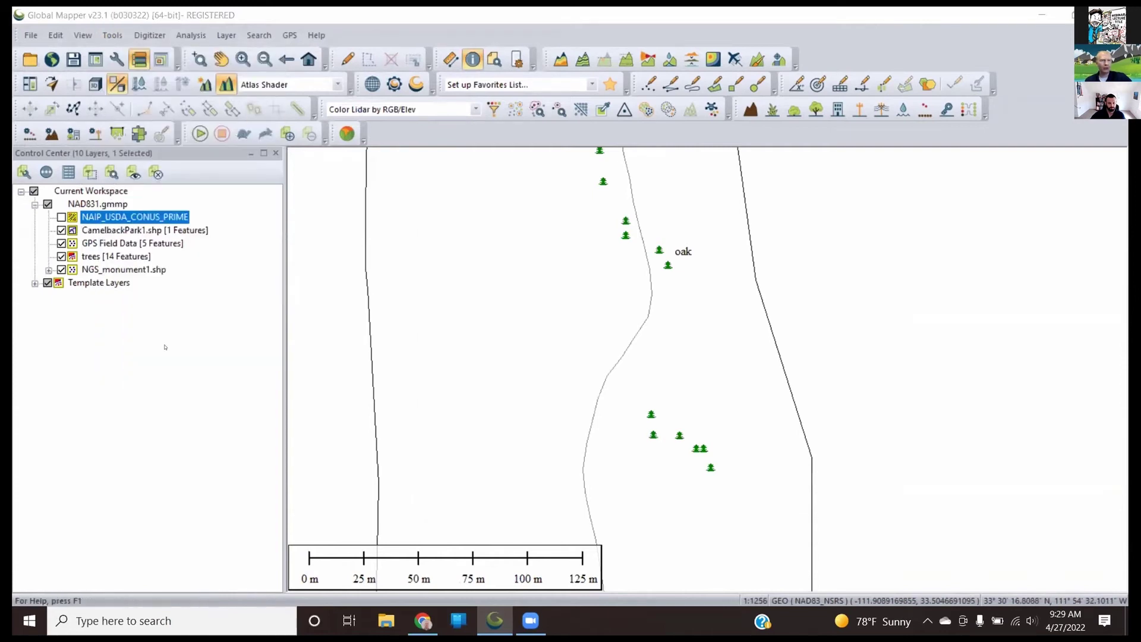
left_click(450, 205)
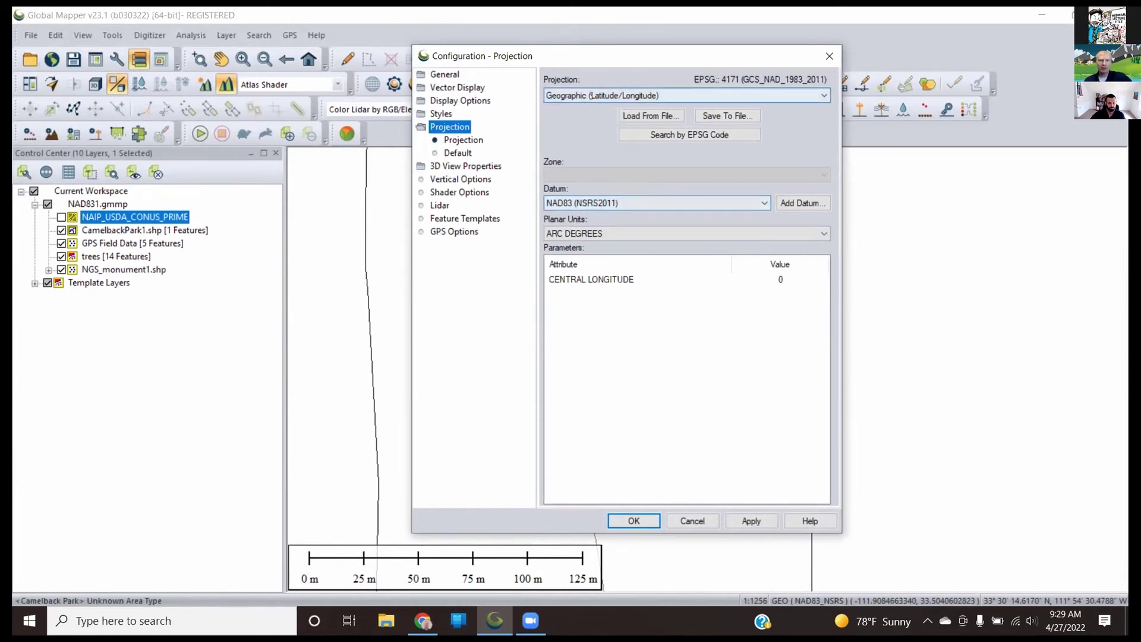
left_click(684, 96)
scroll(593, 253, "down", 4)
scroll(592, 253, "down", 20)
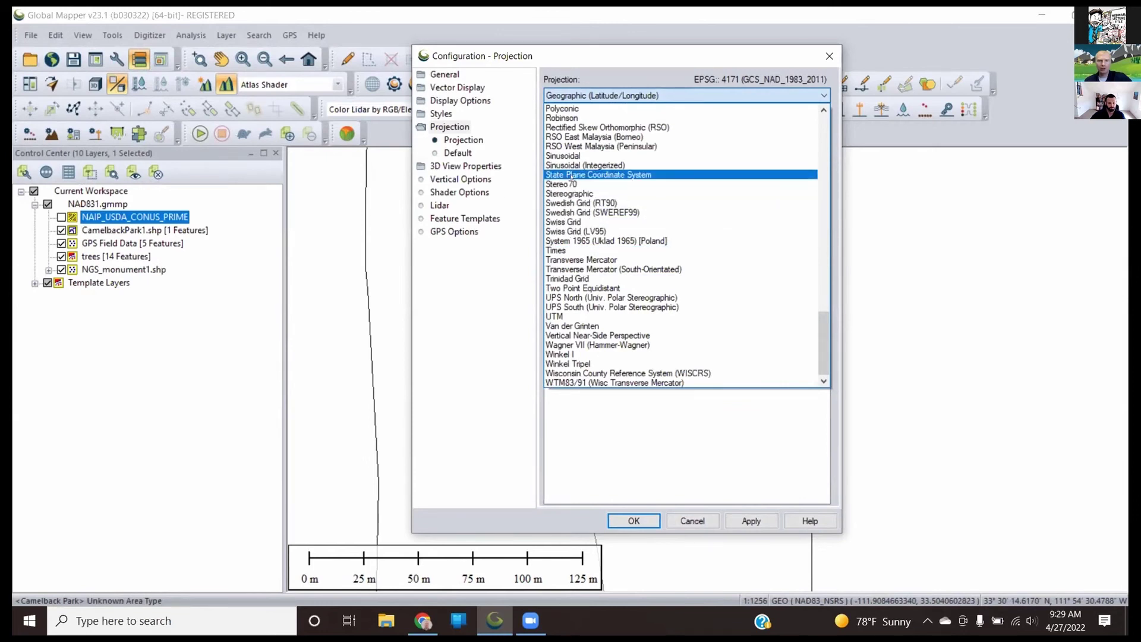
left_click(565, 175)
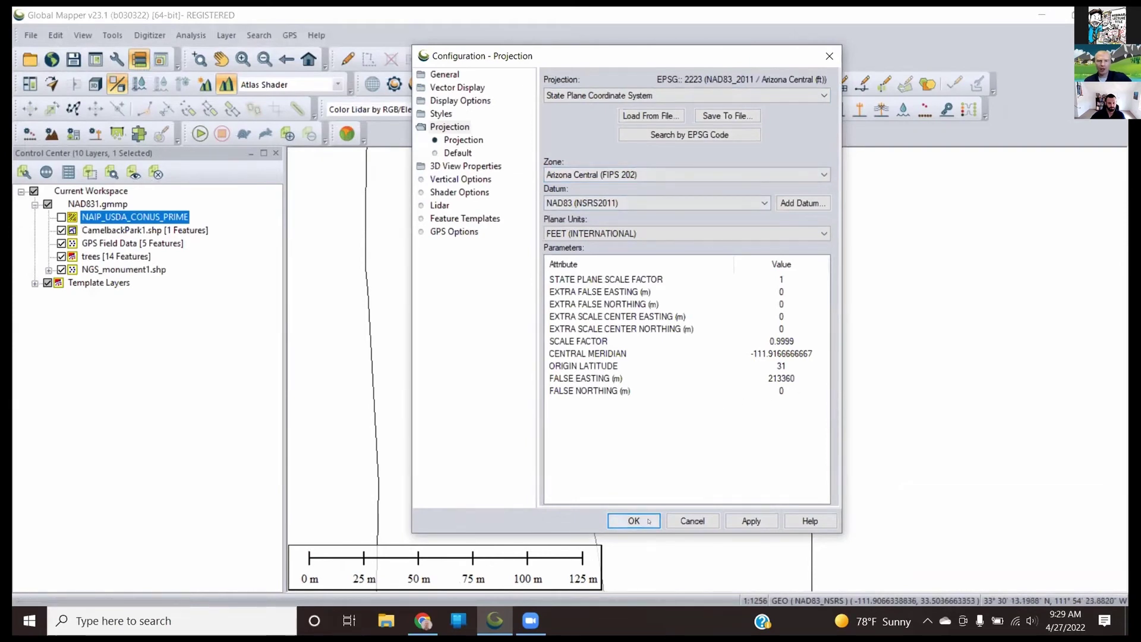
left_click(733, 522)
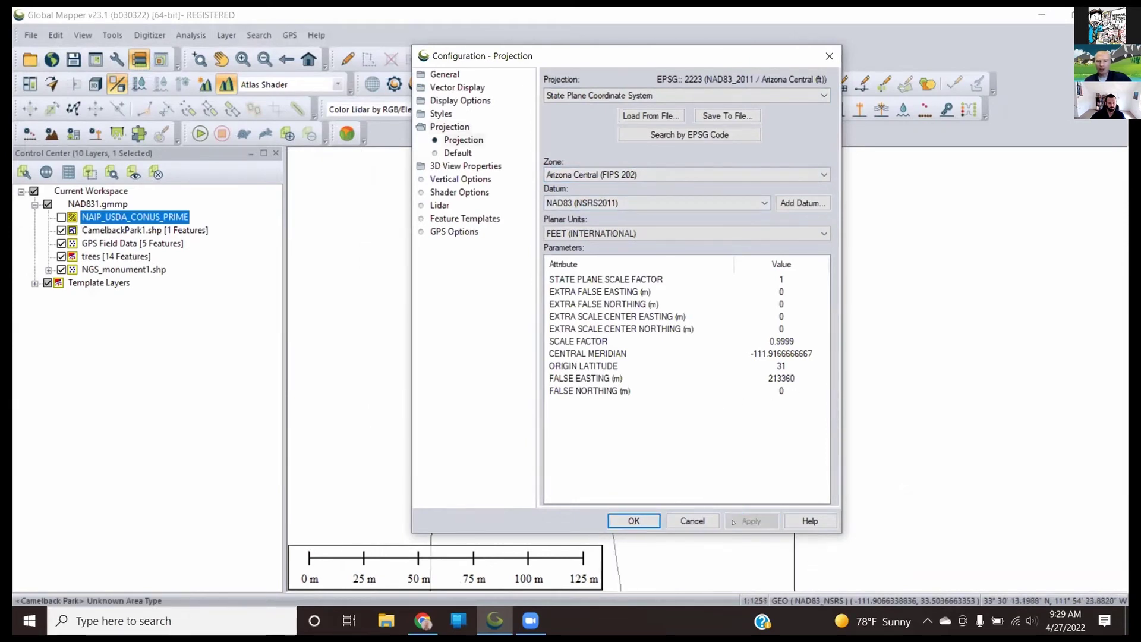
left_click(634, 521)
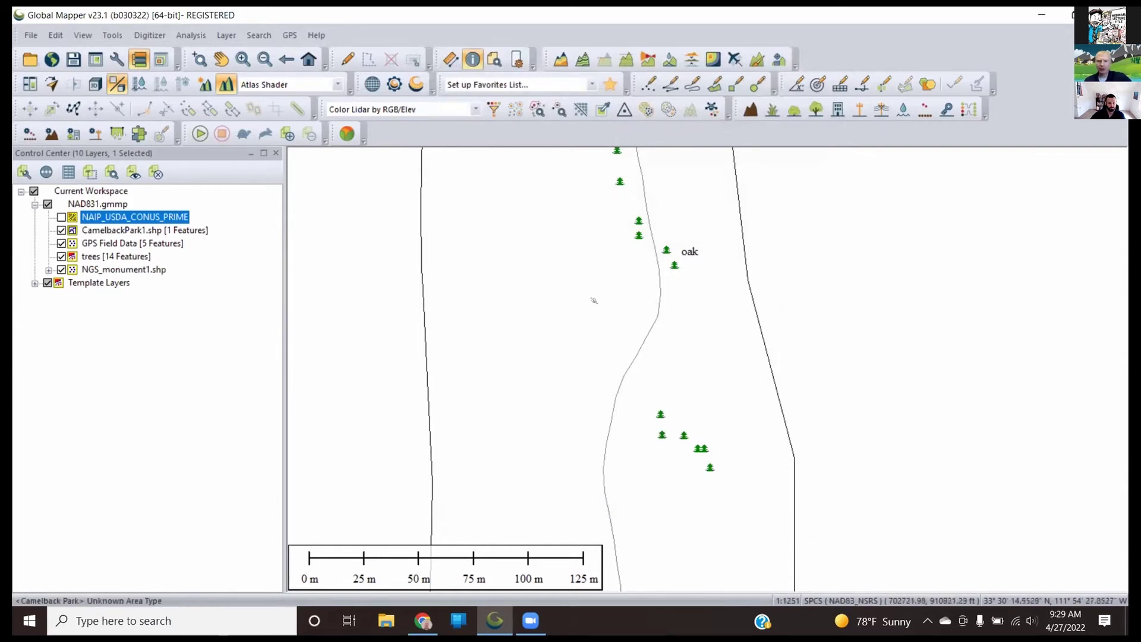
Inspect the NGS CONTROL point's feature information for its state plane location
left_click(652, 411)
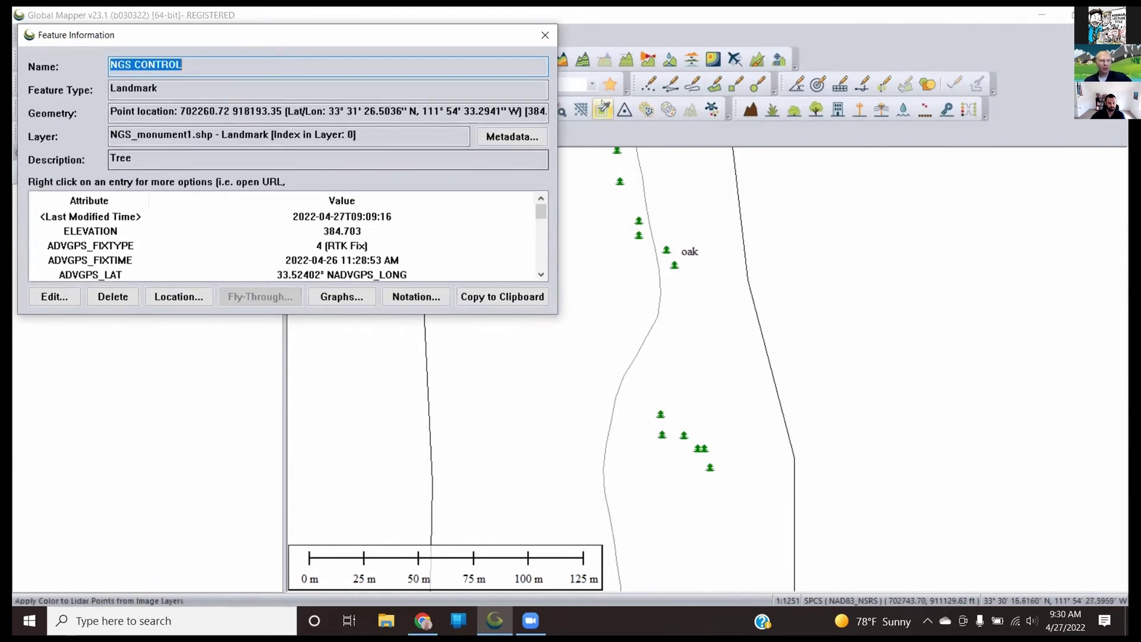
left_click(536, 35)
scroll(613, 261, "down", 3)
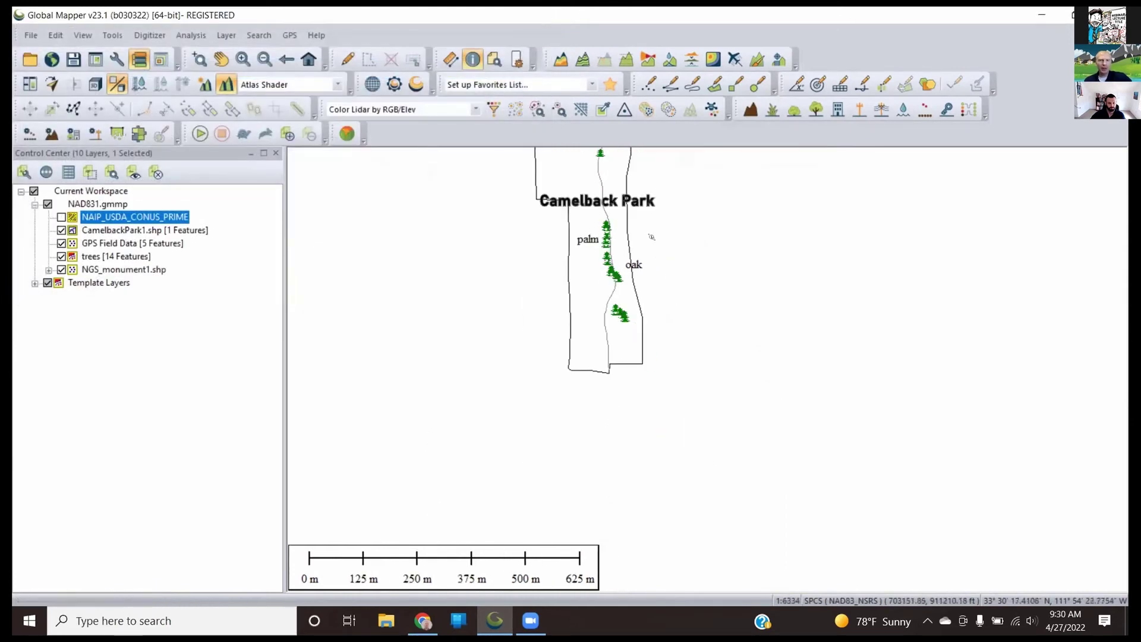
Examine the full list of file formats available for vector/lidar export of the field data
left_click(30, 35)
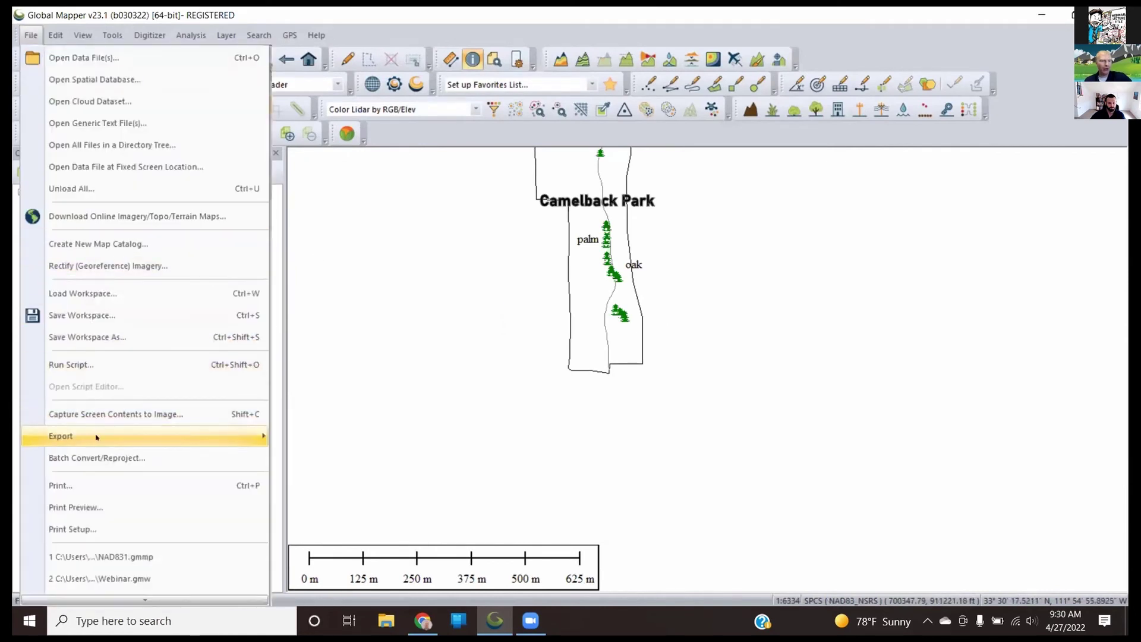
mouse_move(92, 436)
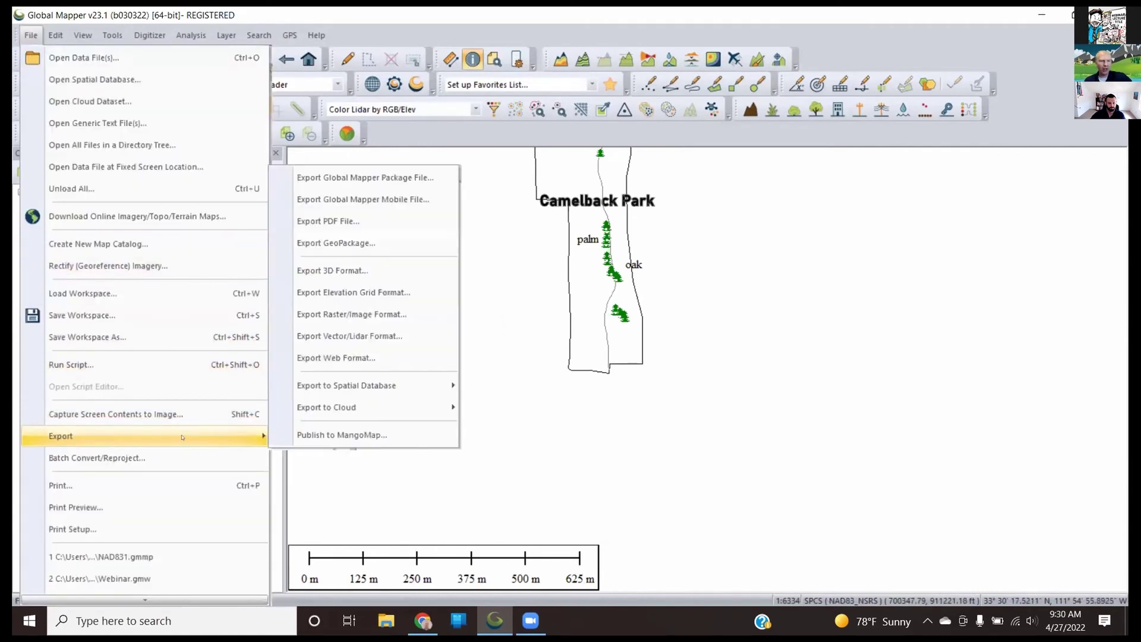
left_click(385, 337)
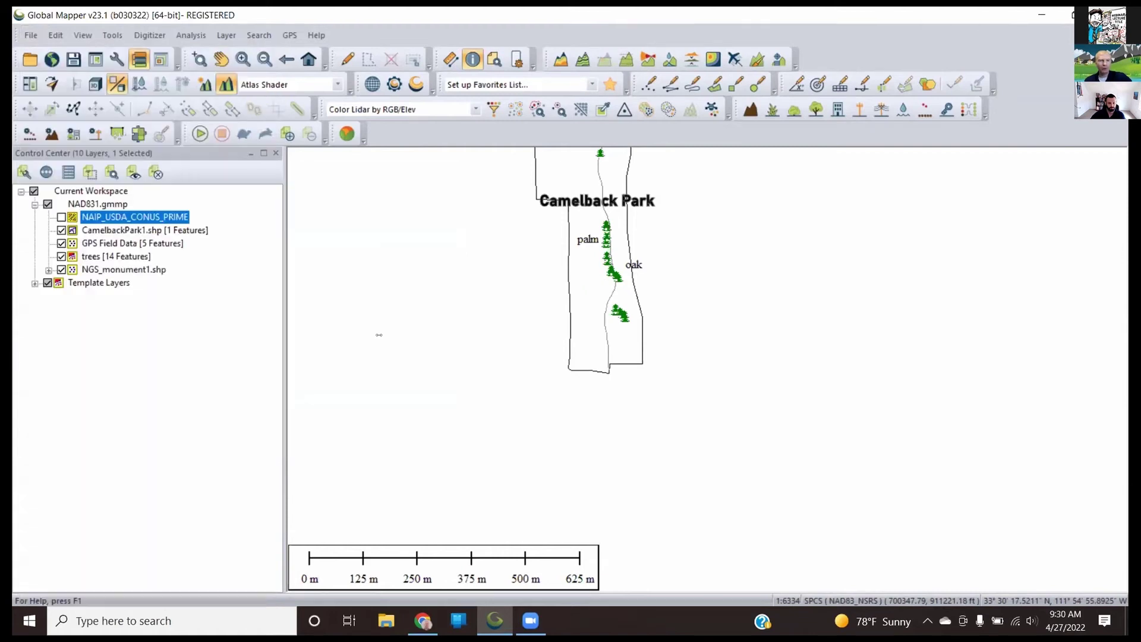
left_click(425, 340)
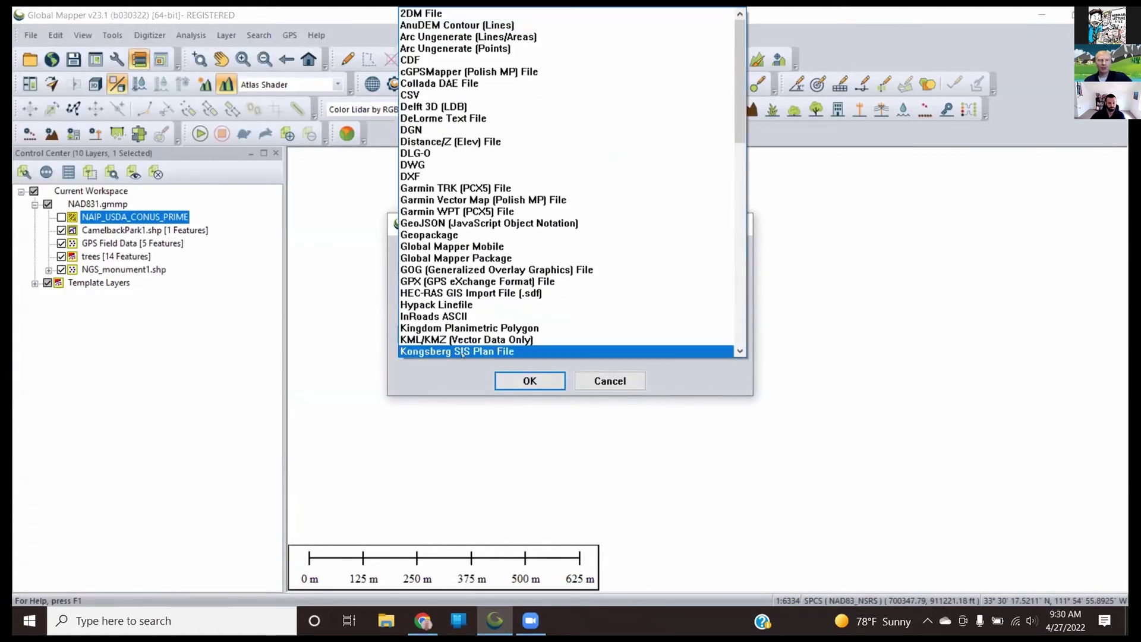
scroll(617, 253, "down", 3)
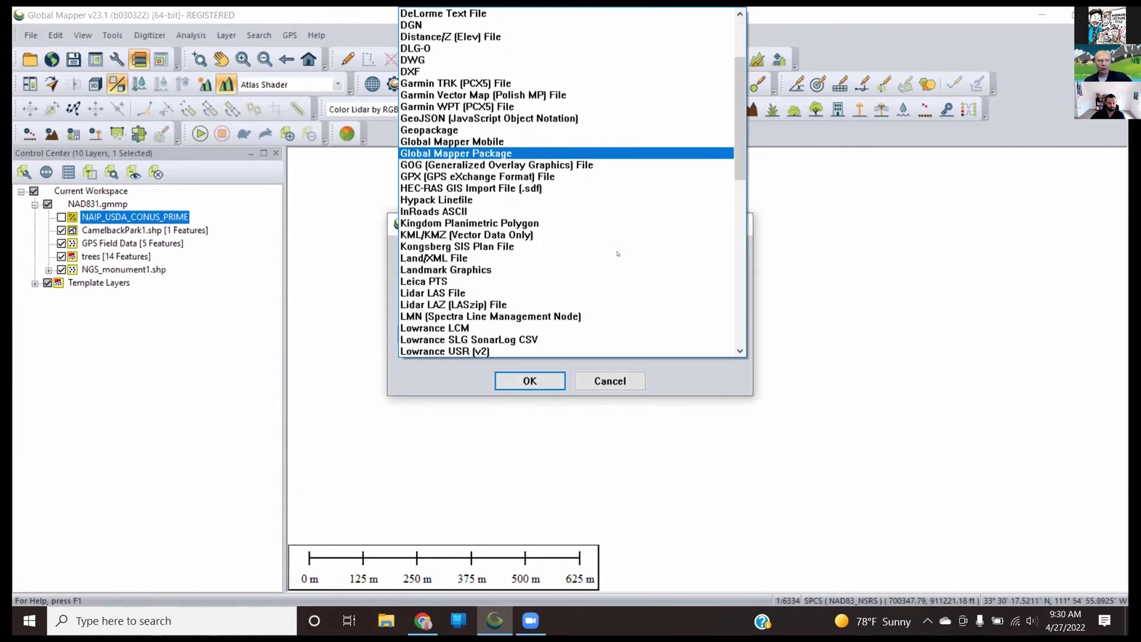
scroll(618, 253, "down", 7)
scroll(657, 261, "up", 2)
scroll(656, 262, "up", 8)
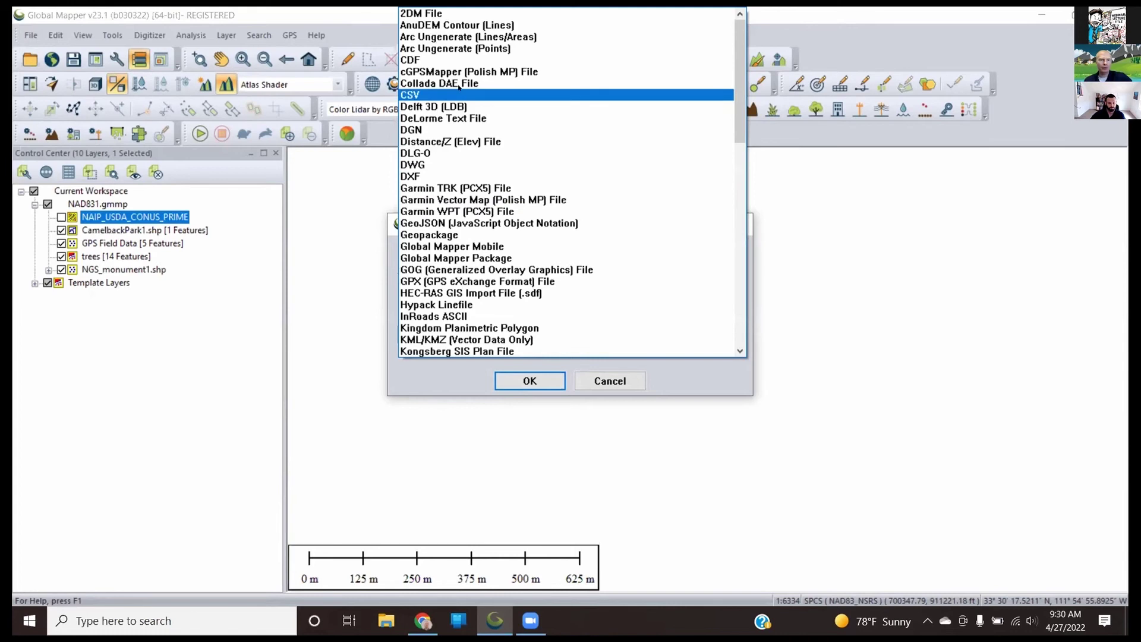
scroll(506, 178, "down", 8)
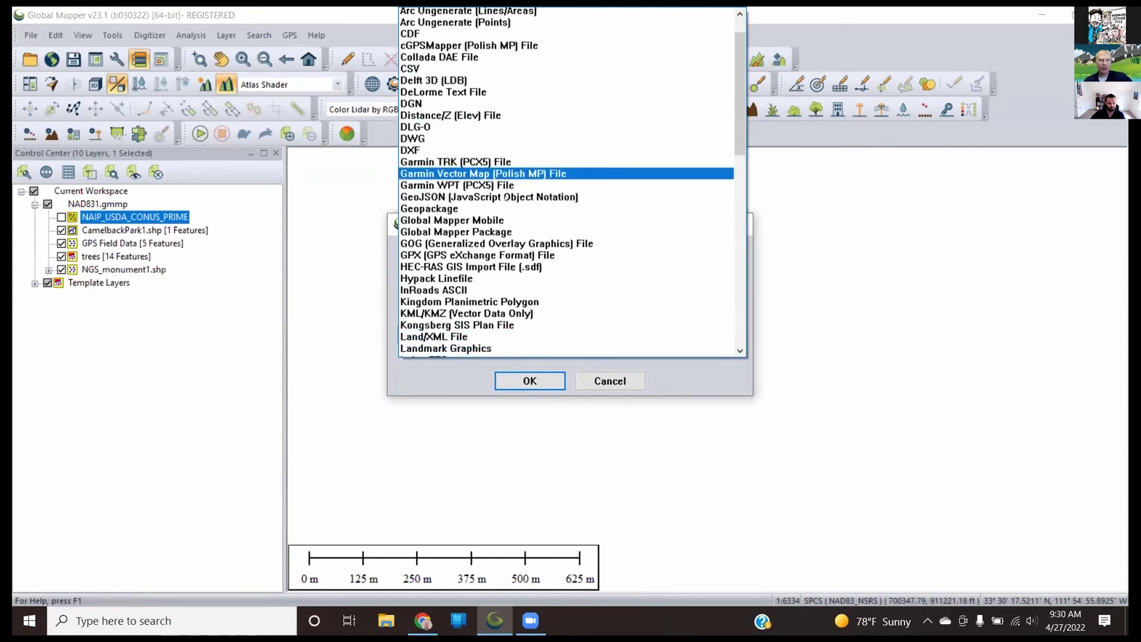
scroll(506, 199, "down", 8)
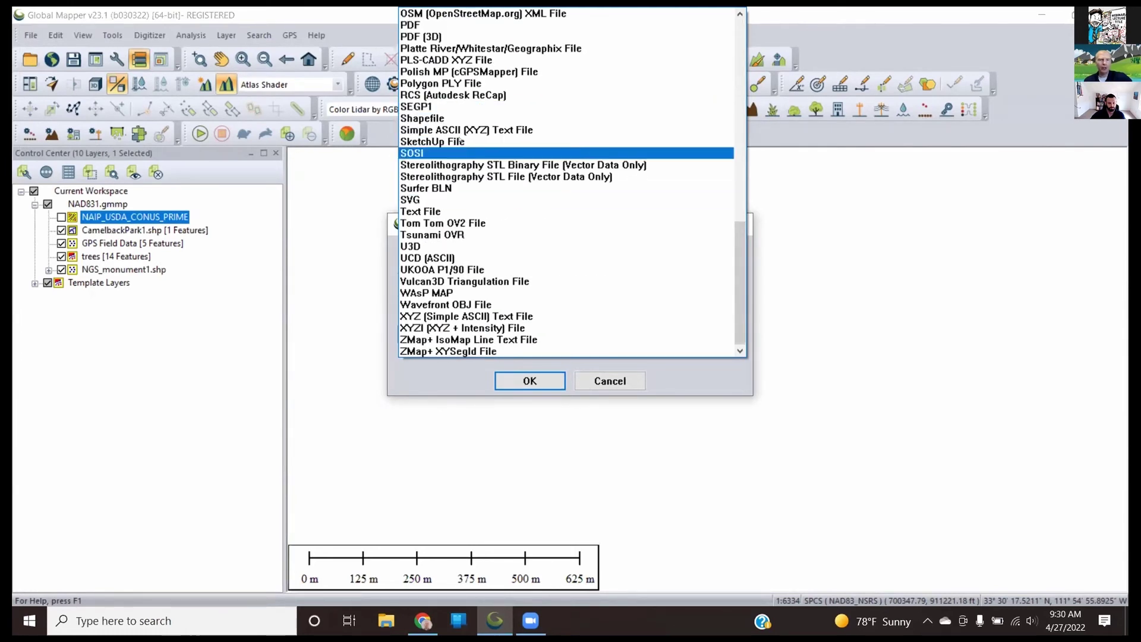
left_click(463, 381)
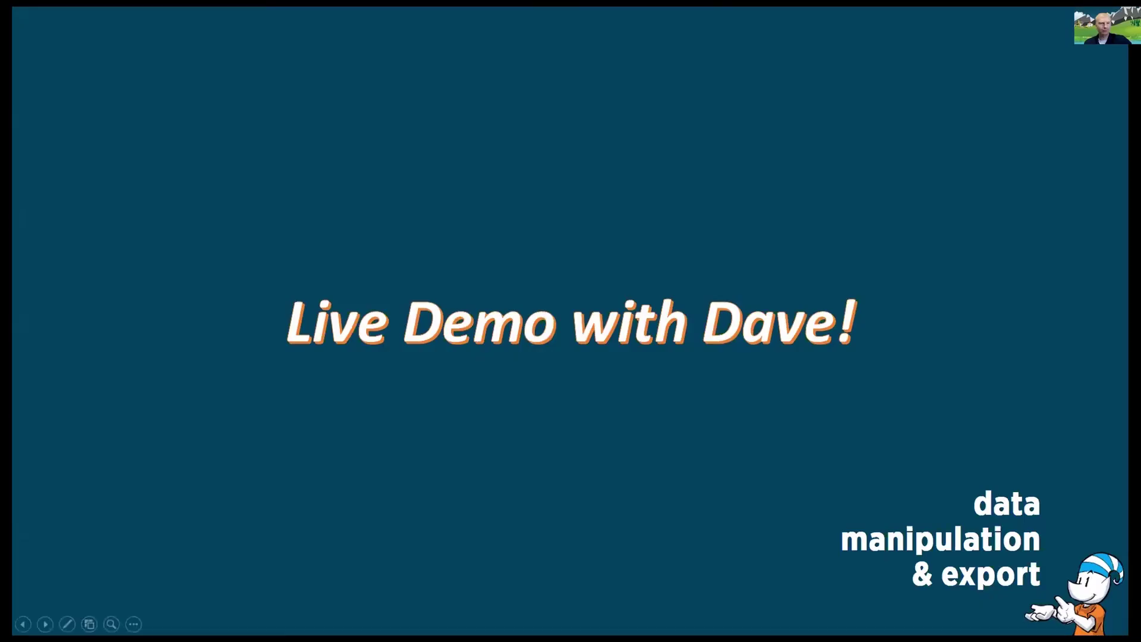
key("Right")
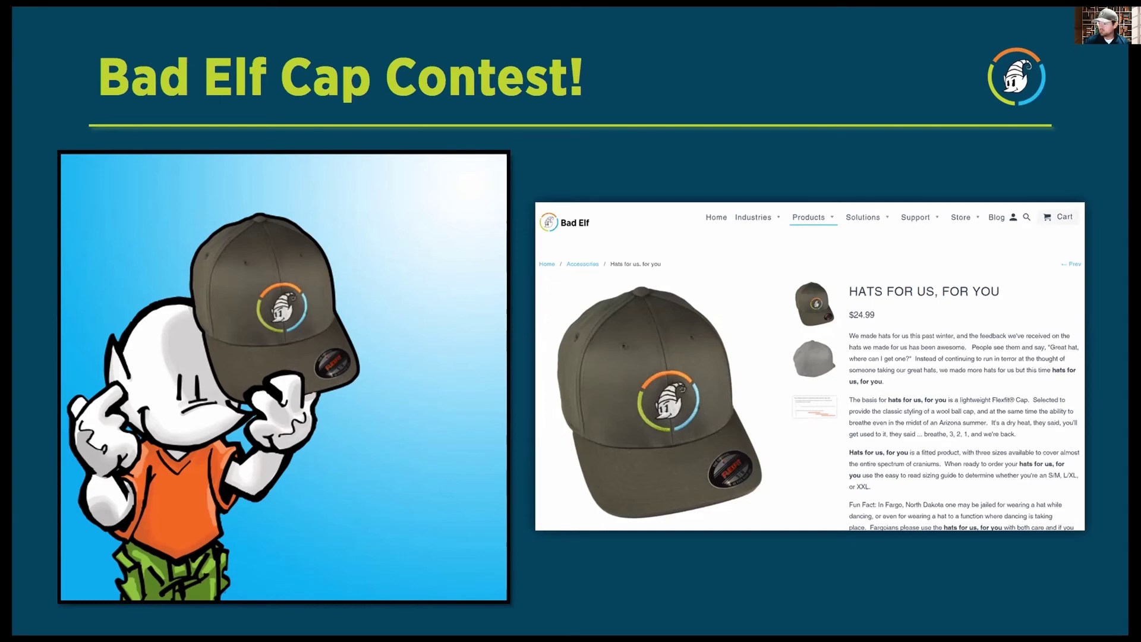
key("Right")
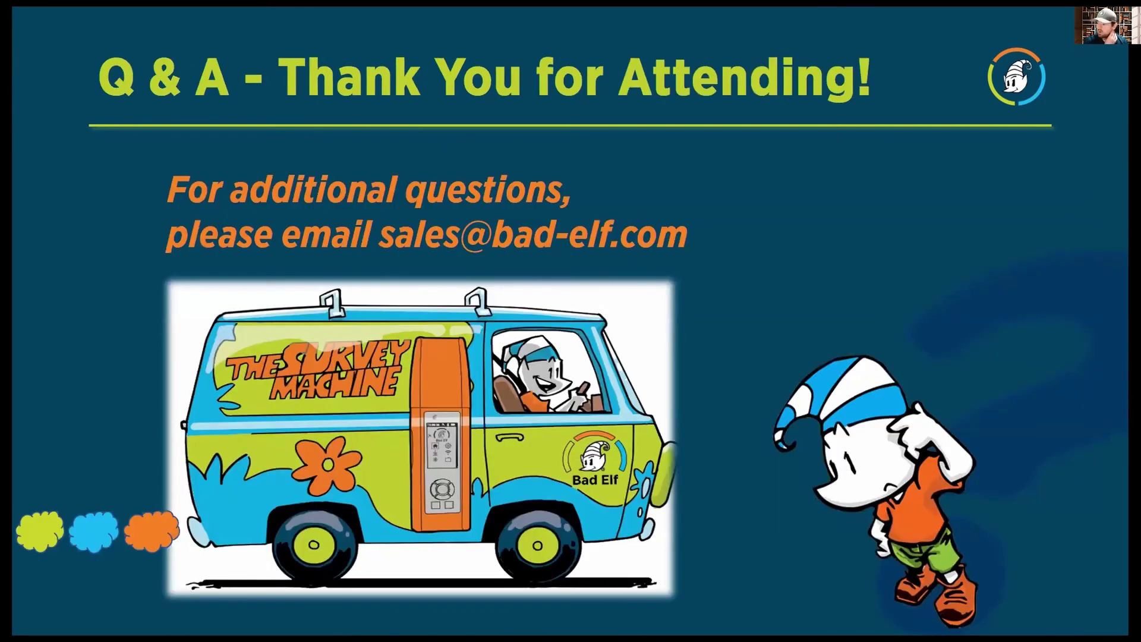